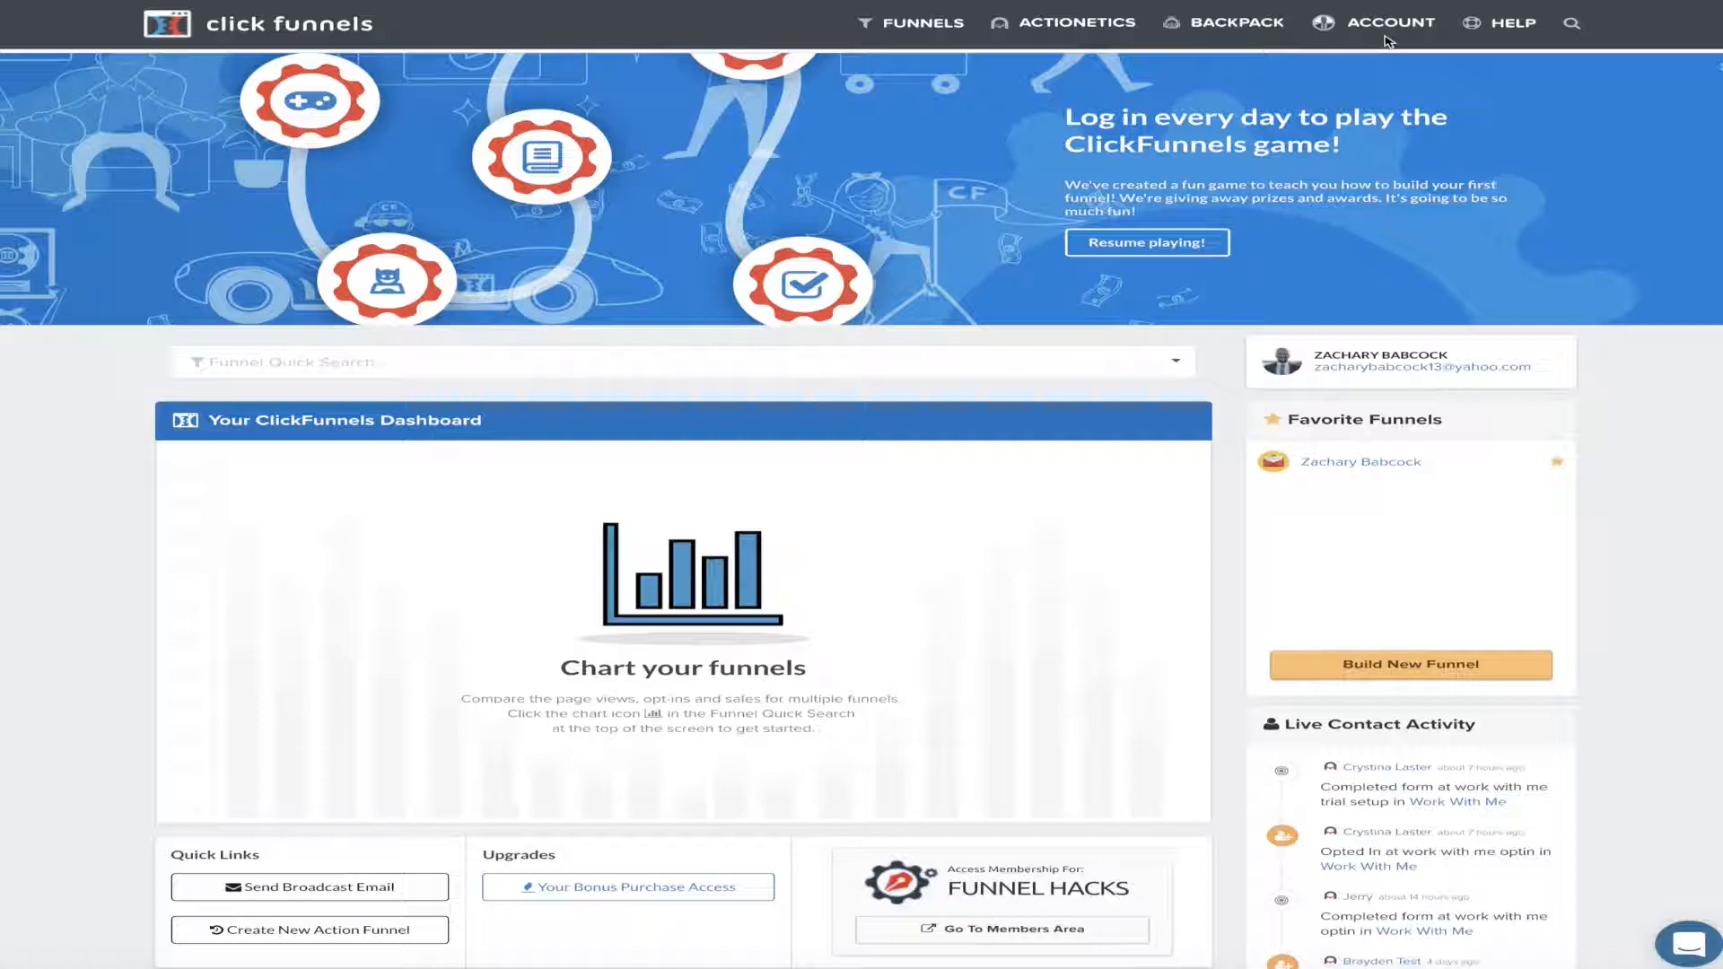
# Go to Custom Domains from the account menu to view the four connected domains
pyautogui.click(1396, 27)
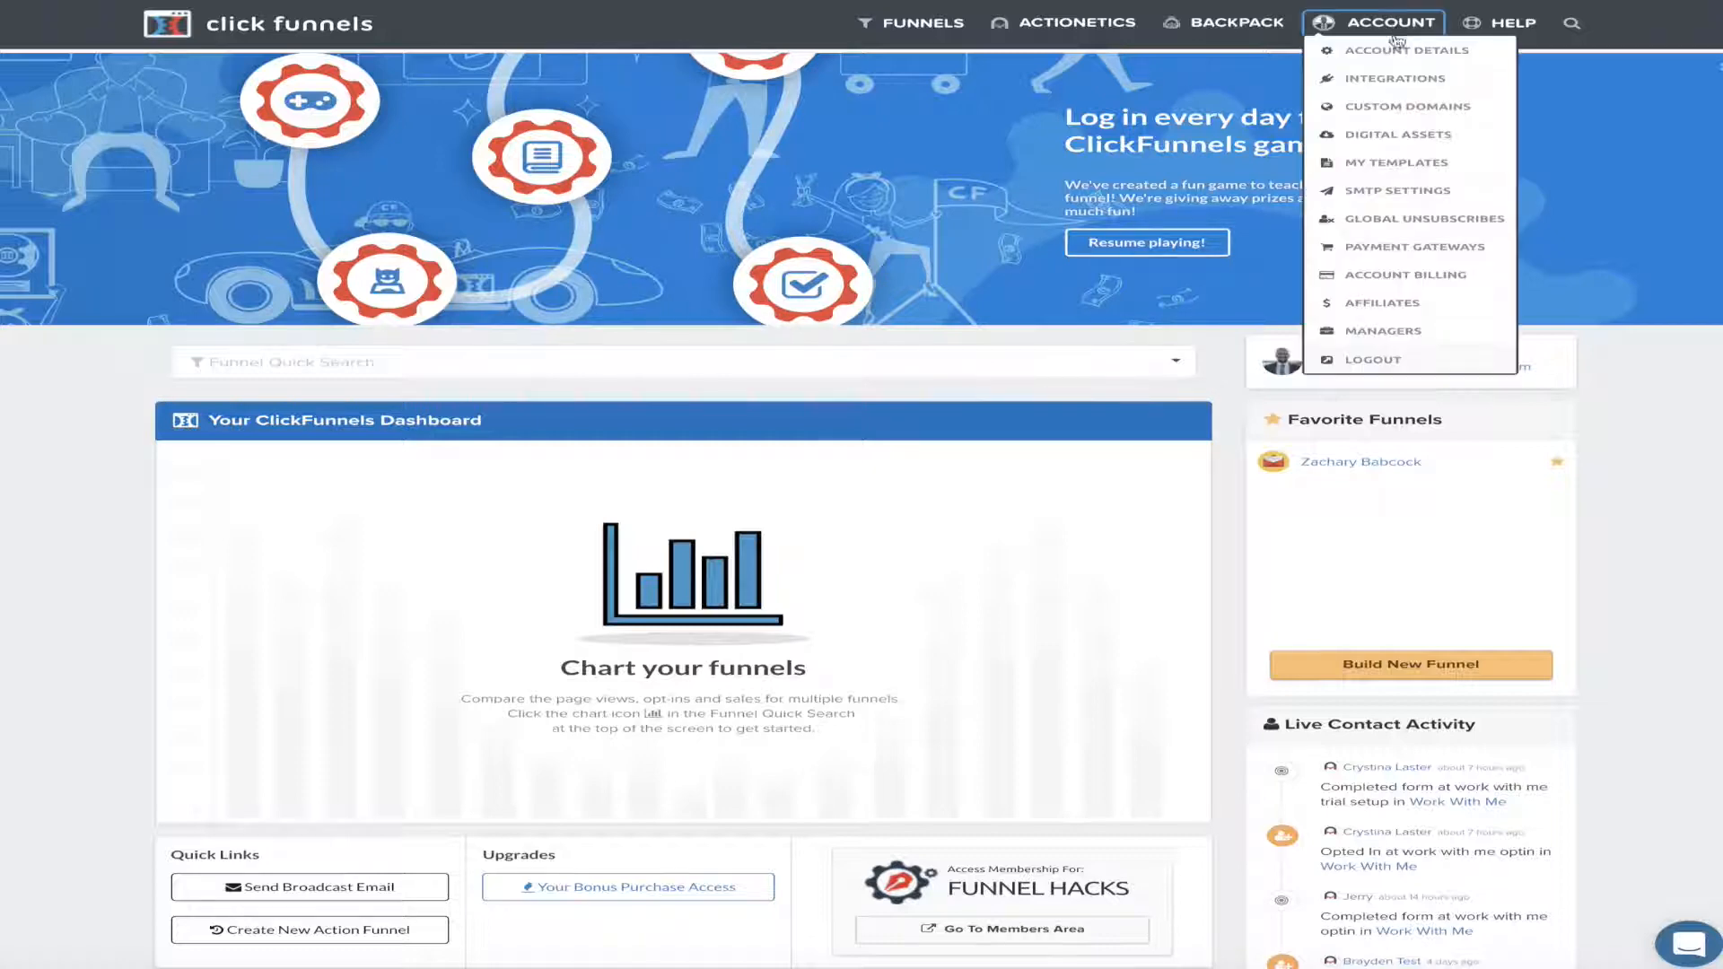
pyautogui.click(1407, 108)
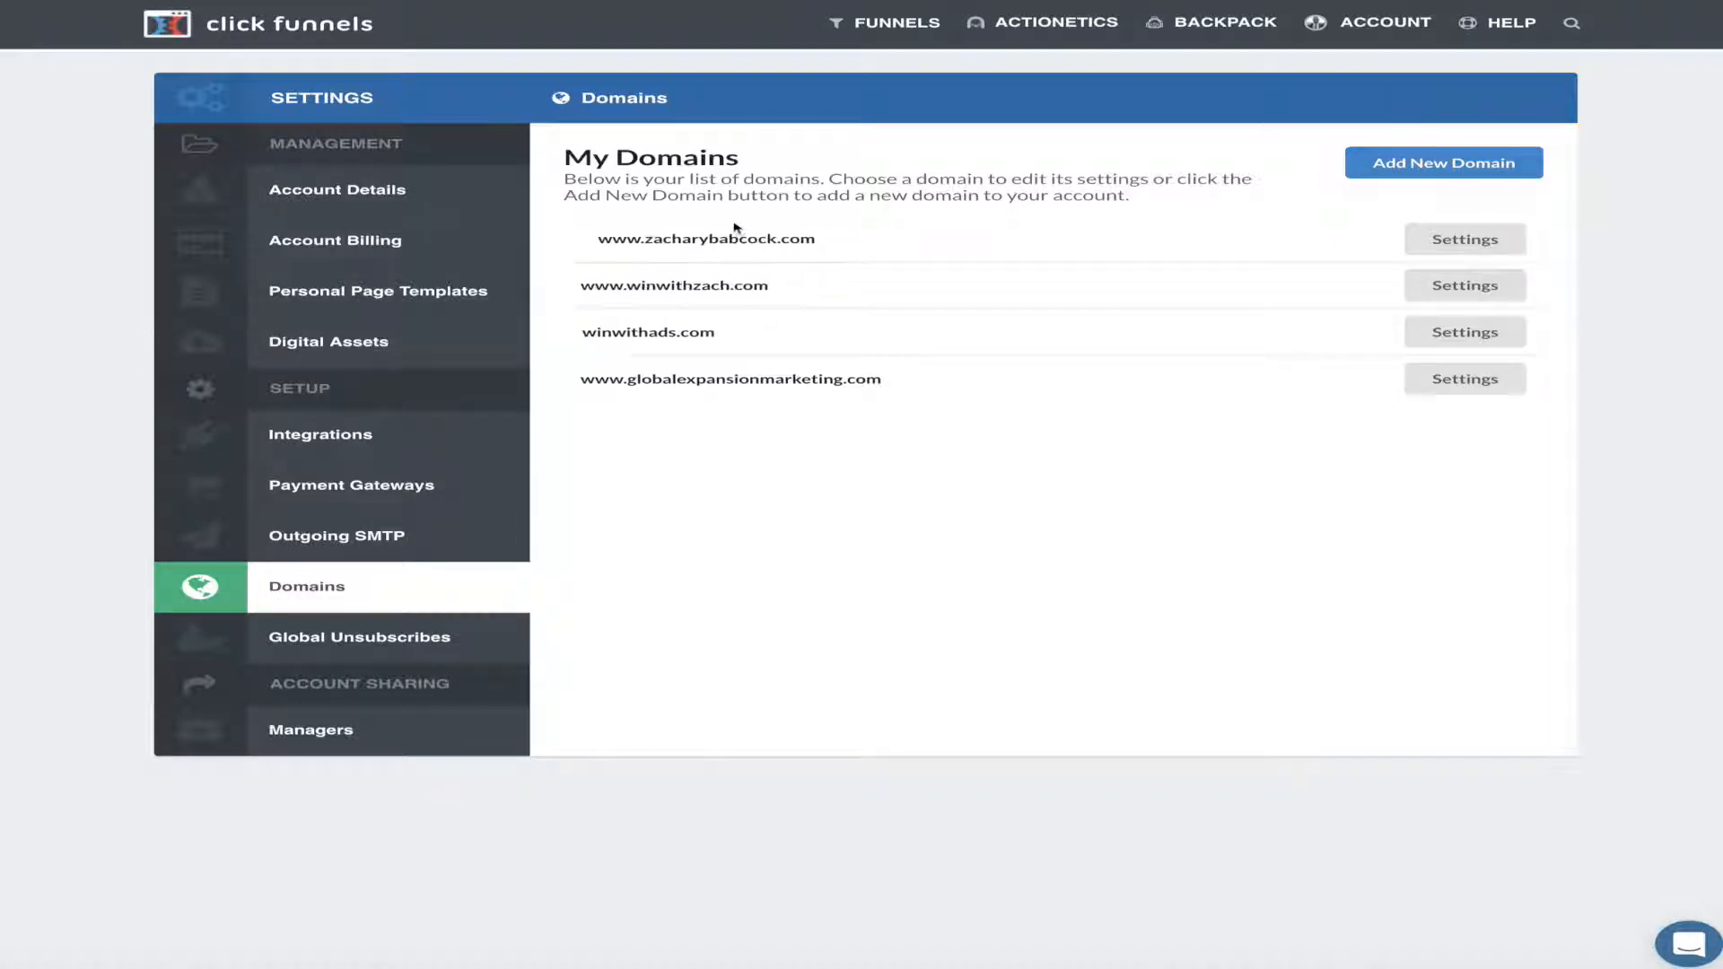
pyautogui.click(1361, 27)
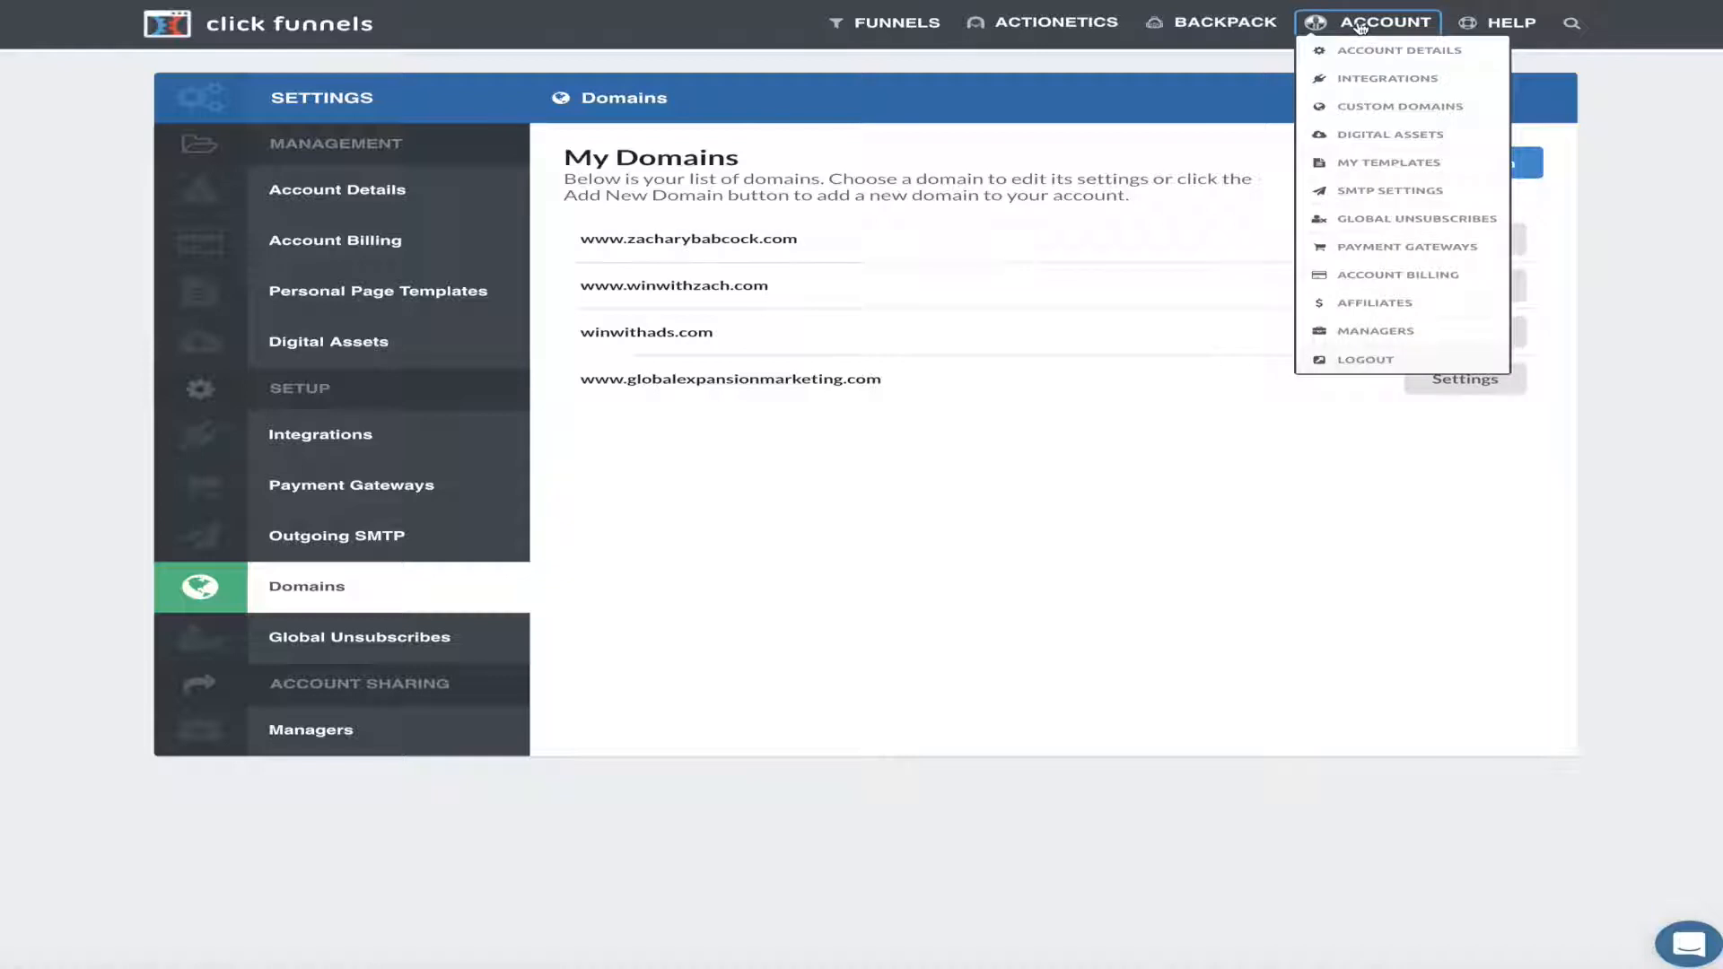
pyautogui.moveTo(915, 22)
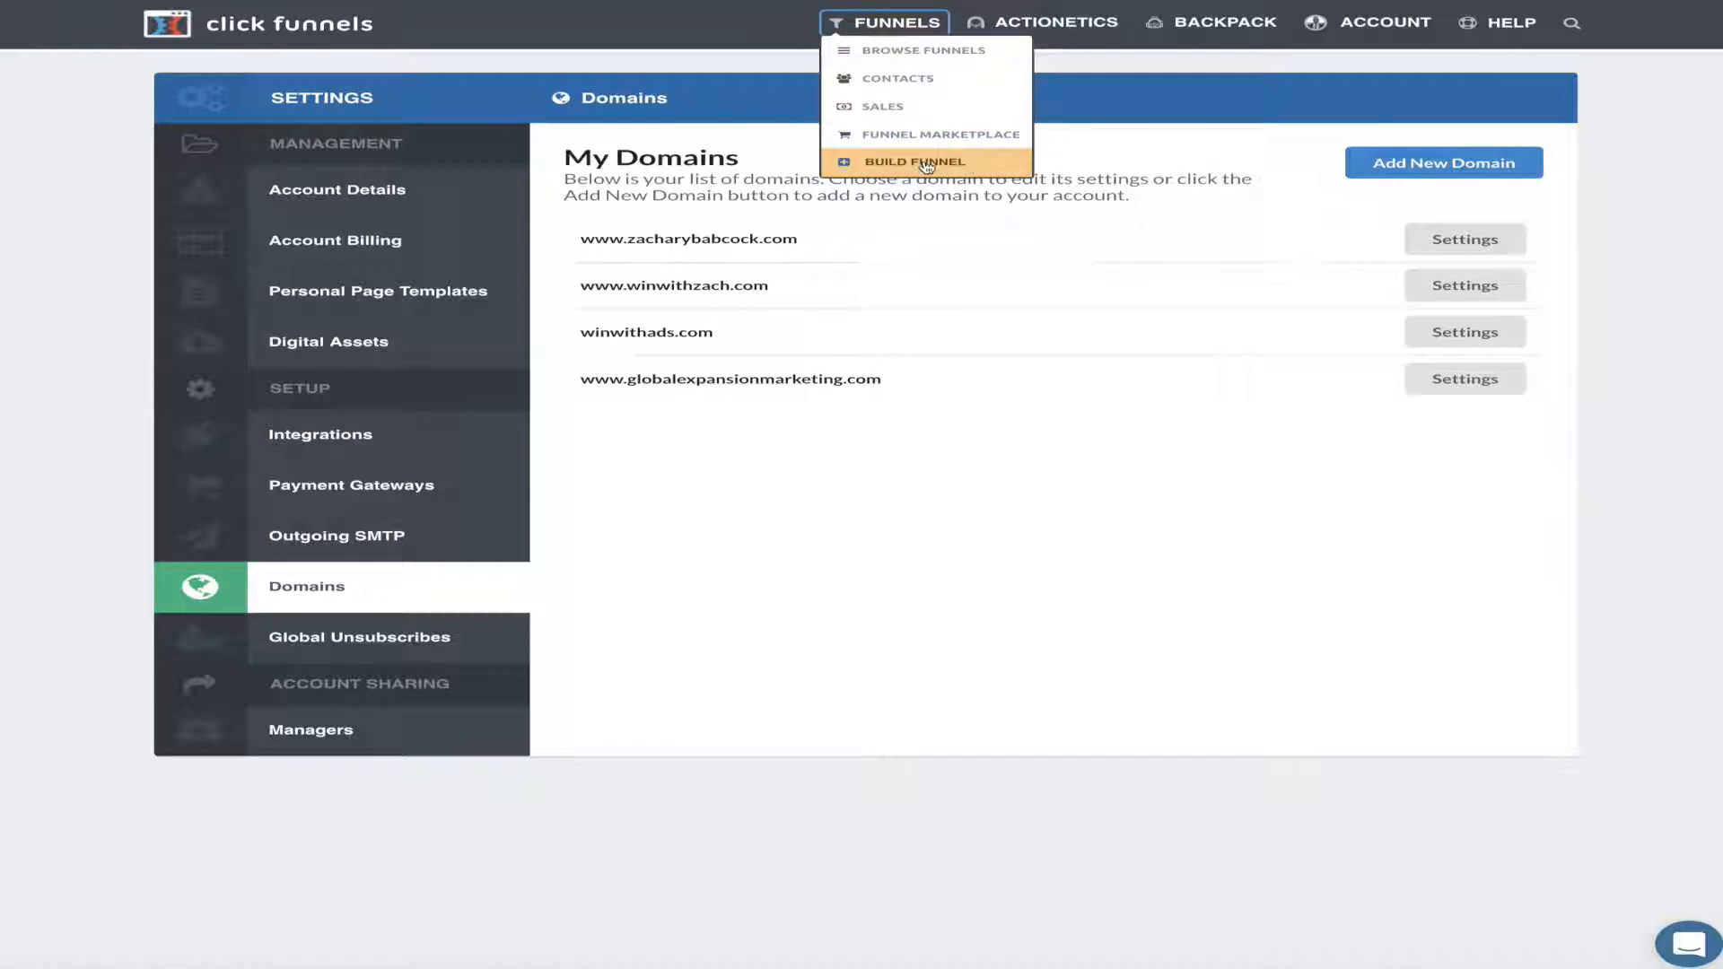
# Start a new funnel filtered to Author/Speaker/Coach, Generate Leads and I Want Their Contact Info
pyautogui.click(926, 164)
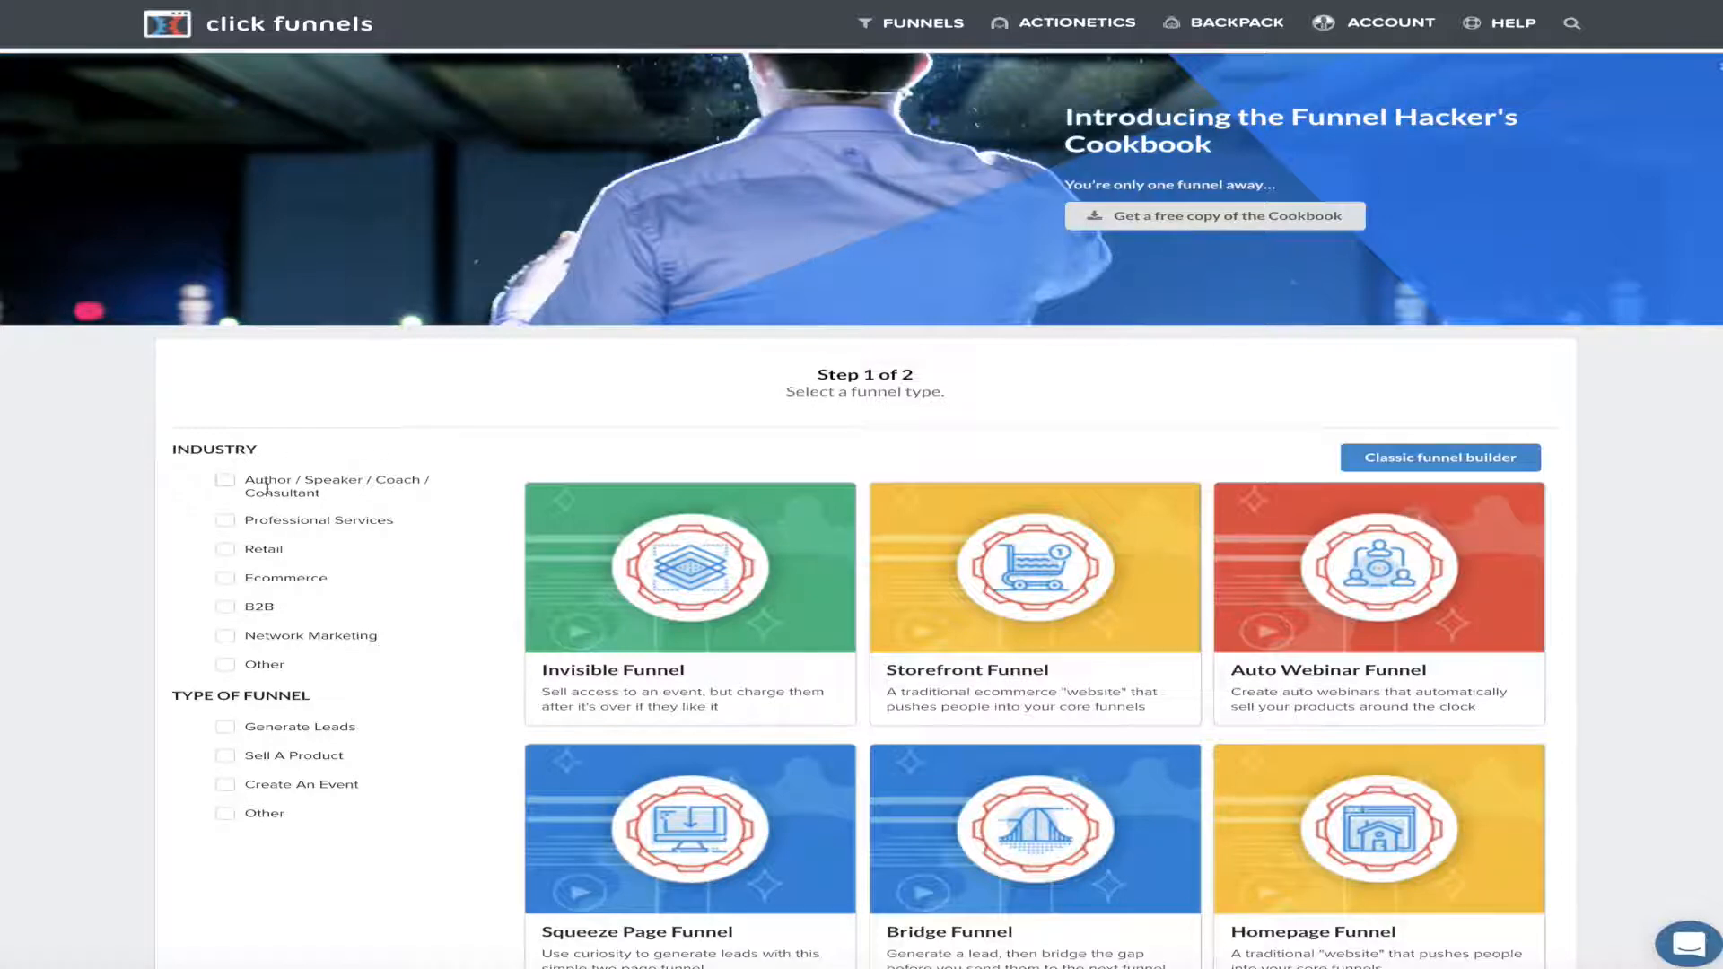
pyautogui.click(225, 483)
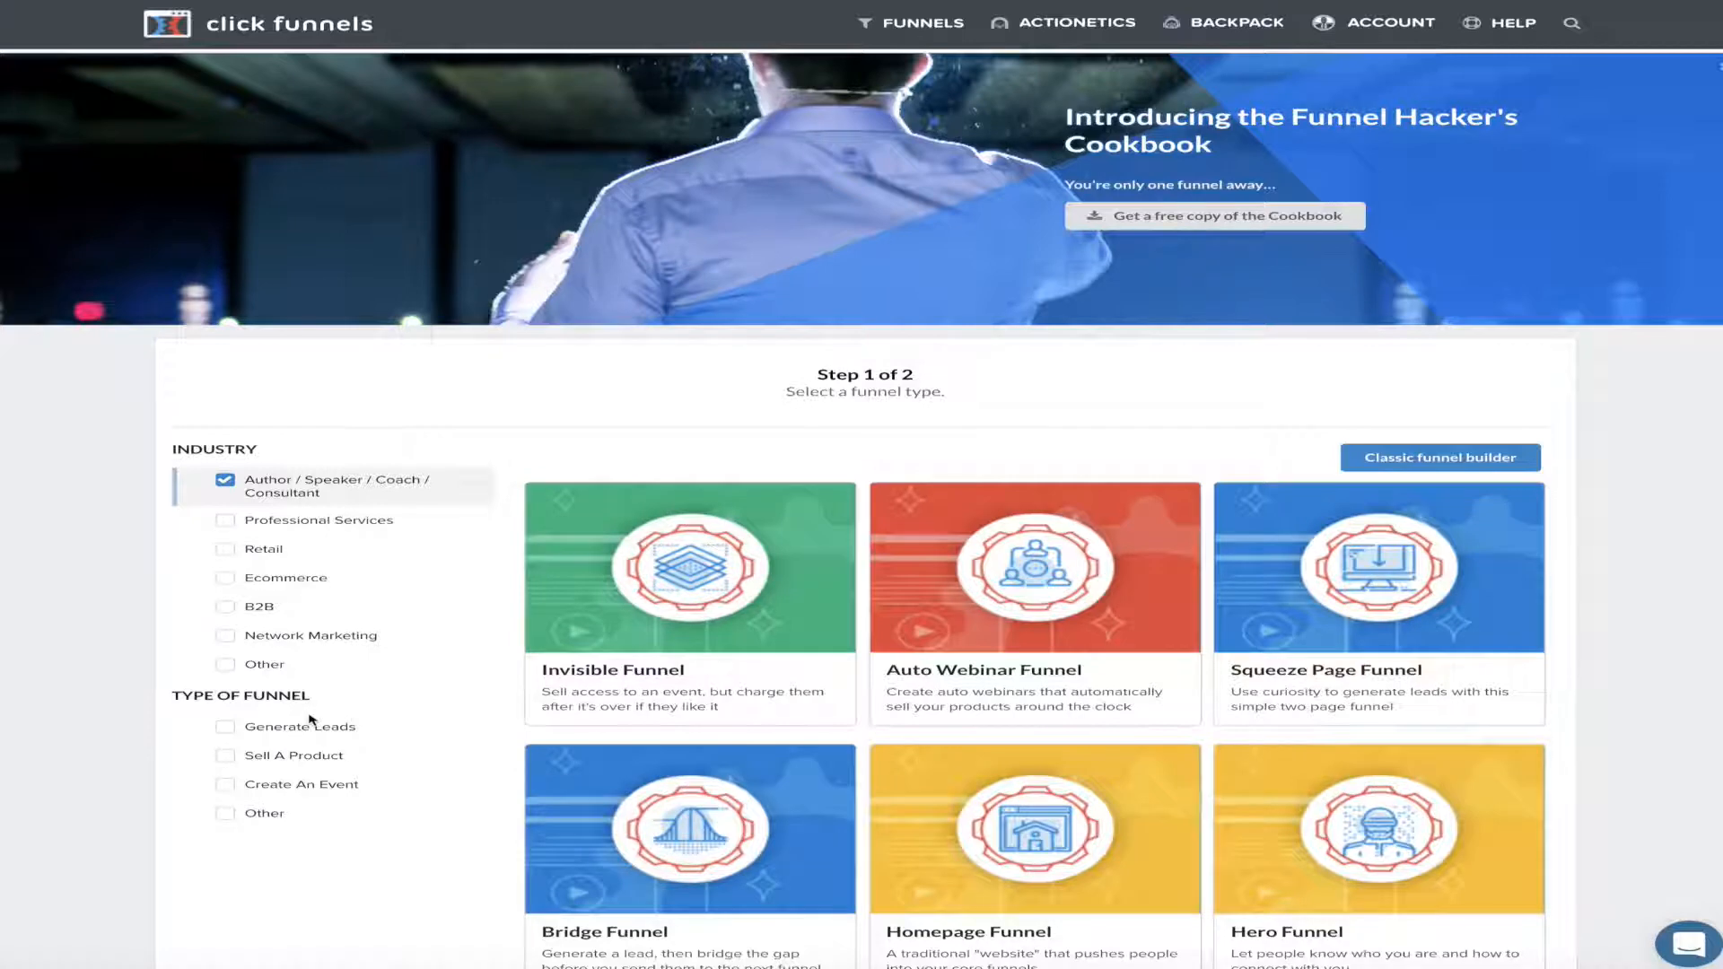
pyautogui.click(226, 729)
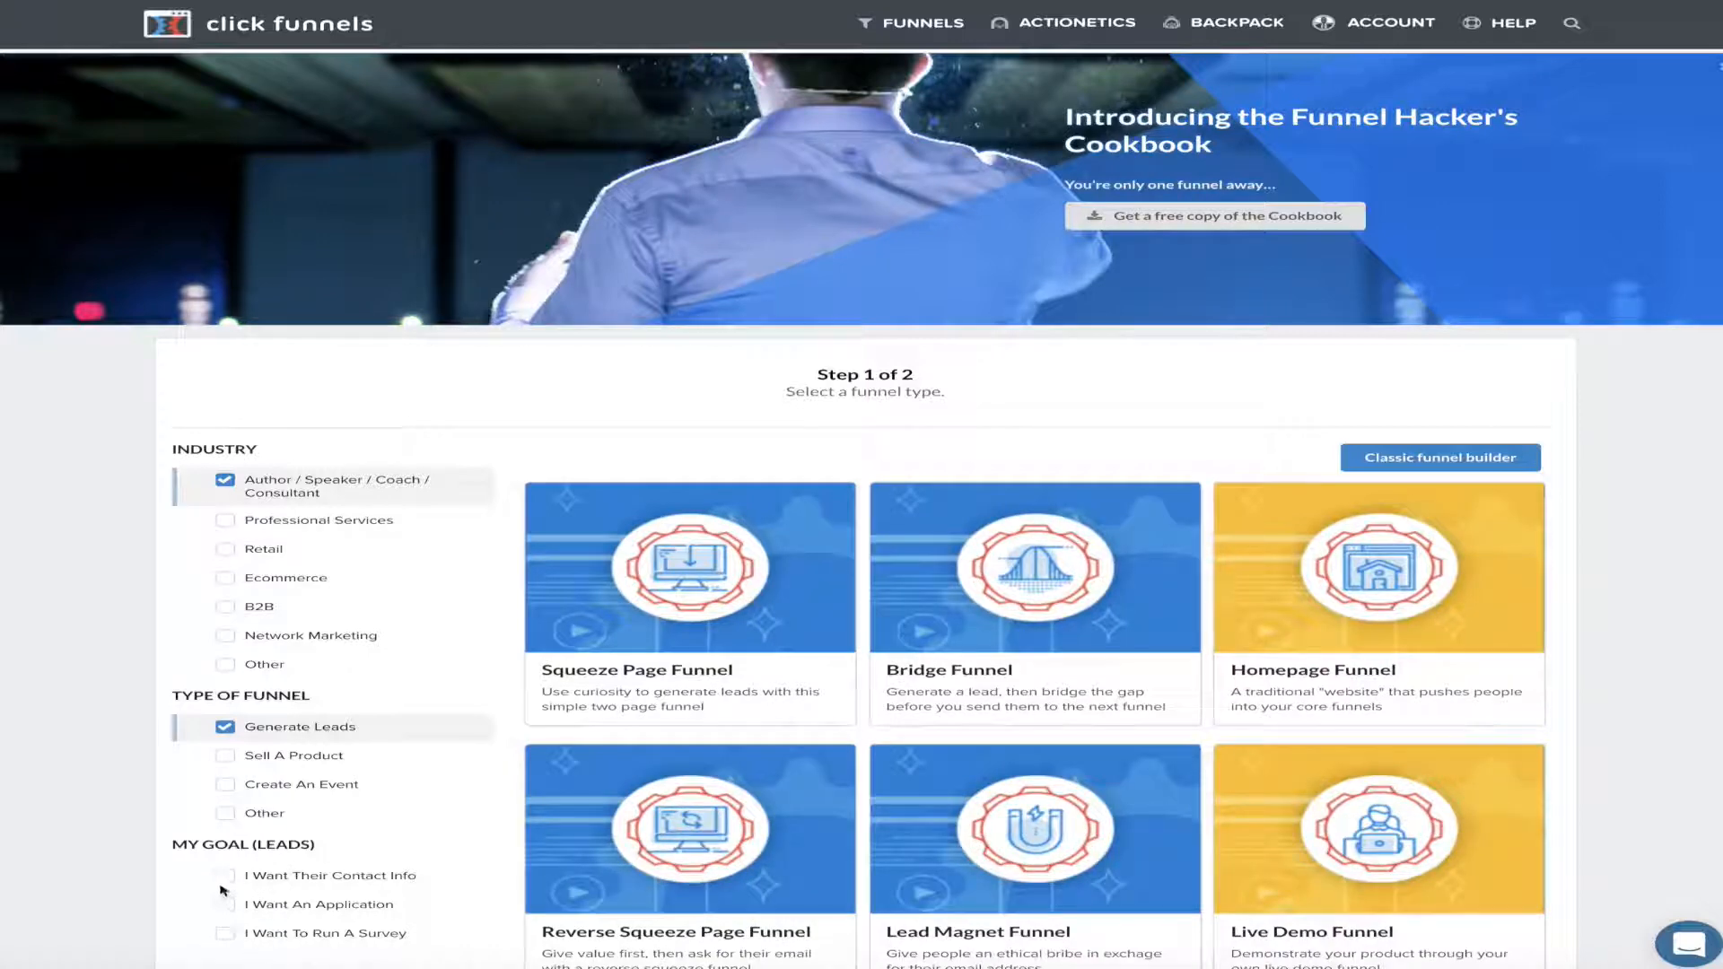
pyautogui.click(225, 878)
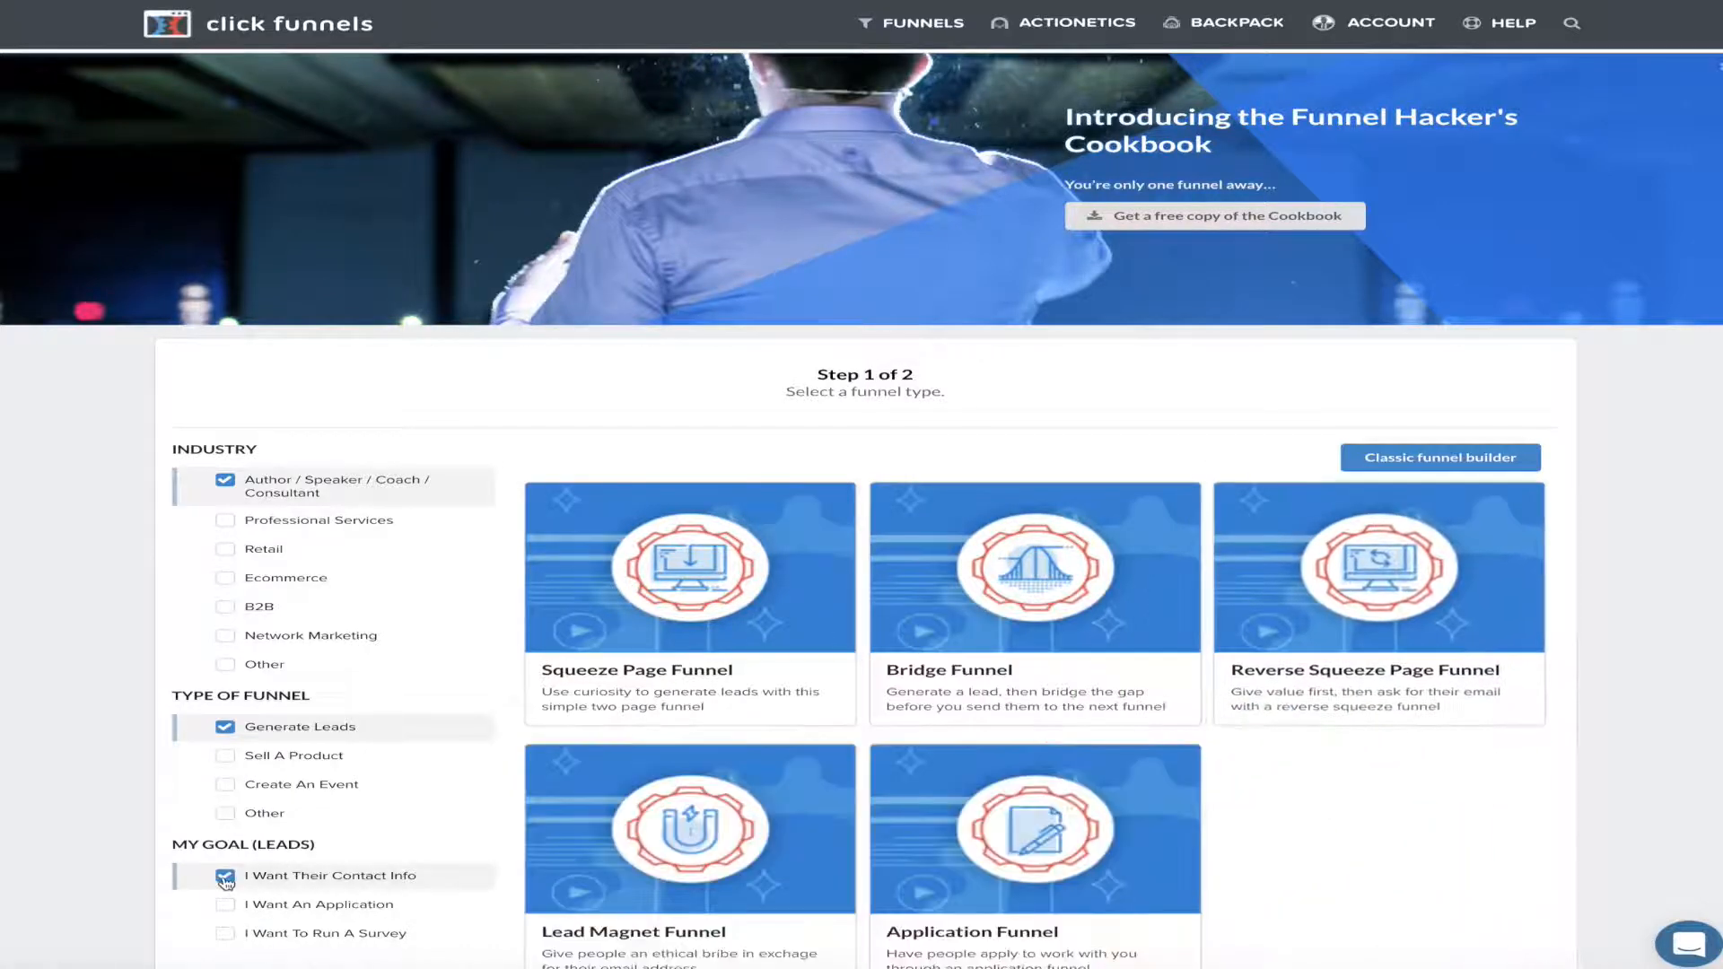
# Select the Squeeze Page Funnel type
pyautogui.scroll(-2, 1247, 655)
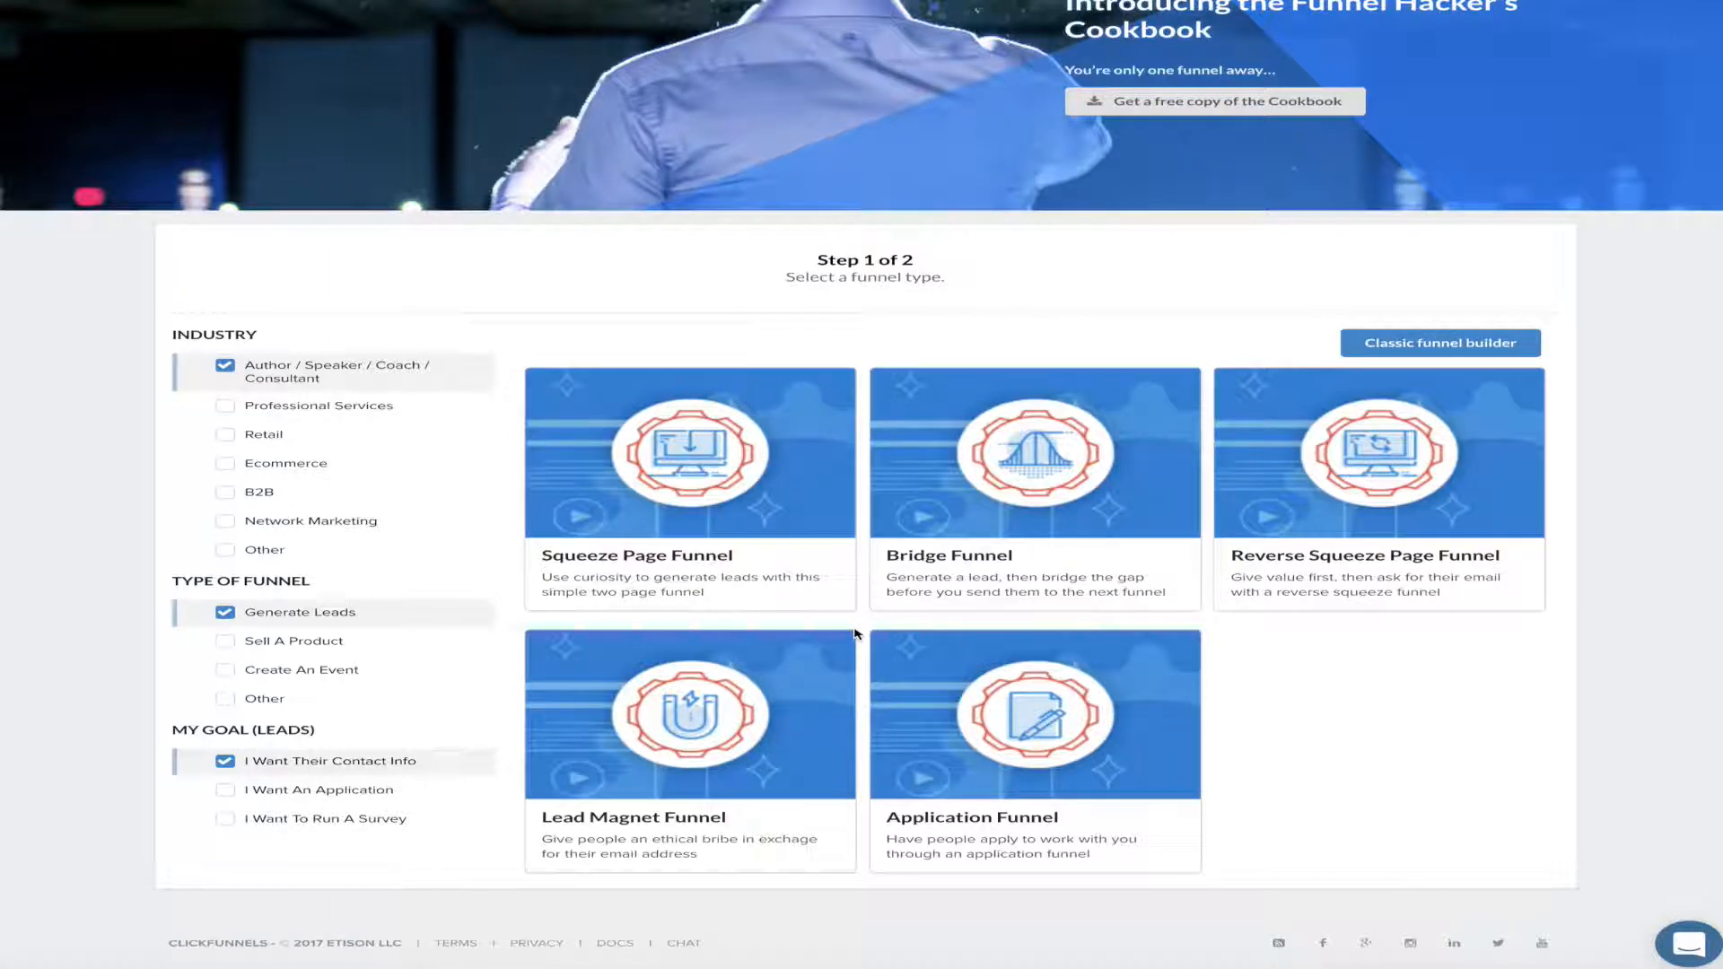
pyautogui.moveTo(1311, 537)
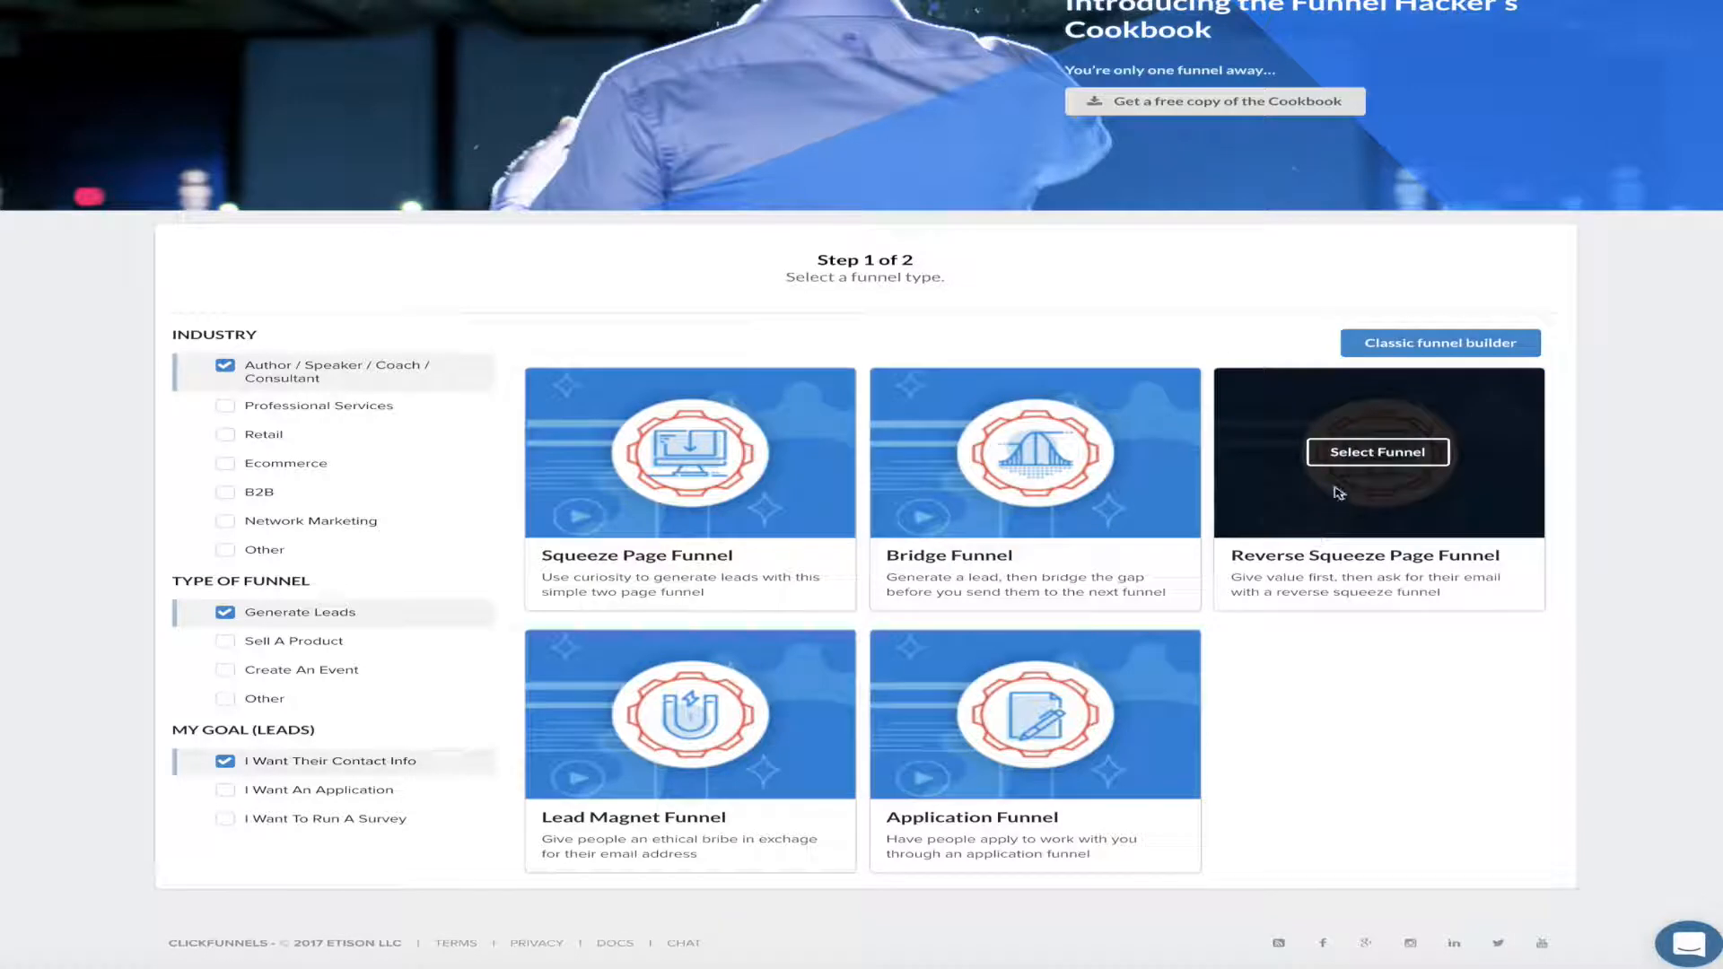
pyautogui.moveTo(692, 496)
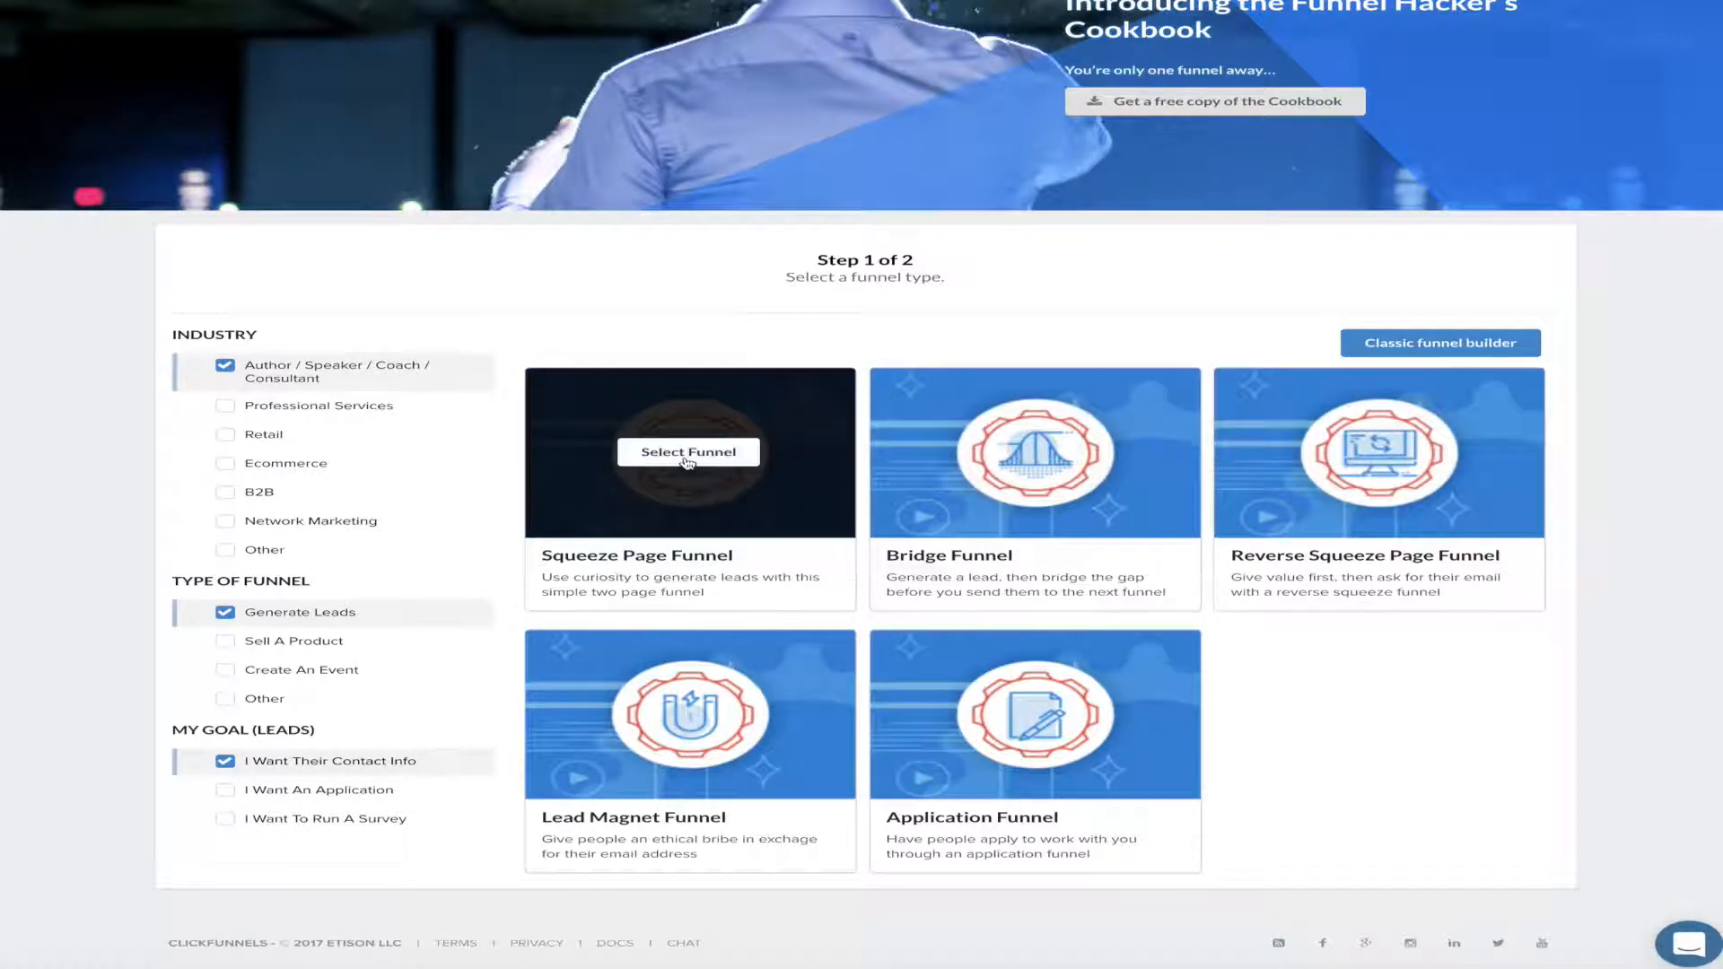
pyautogui.click(689, 454)
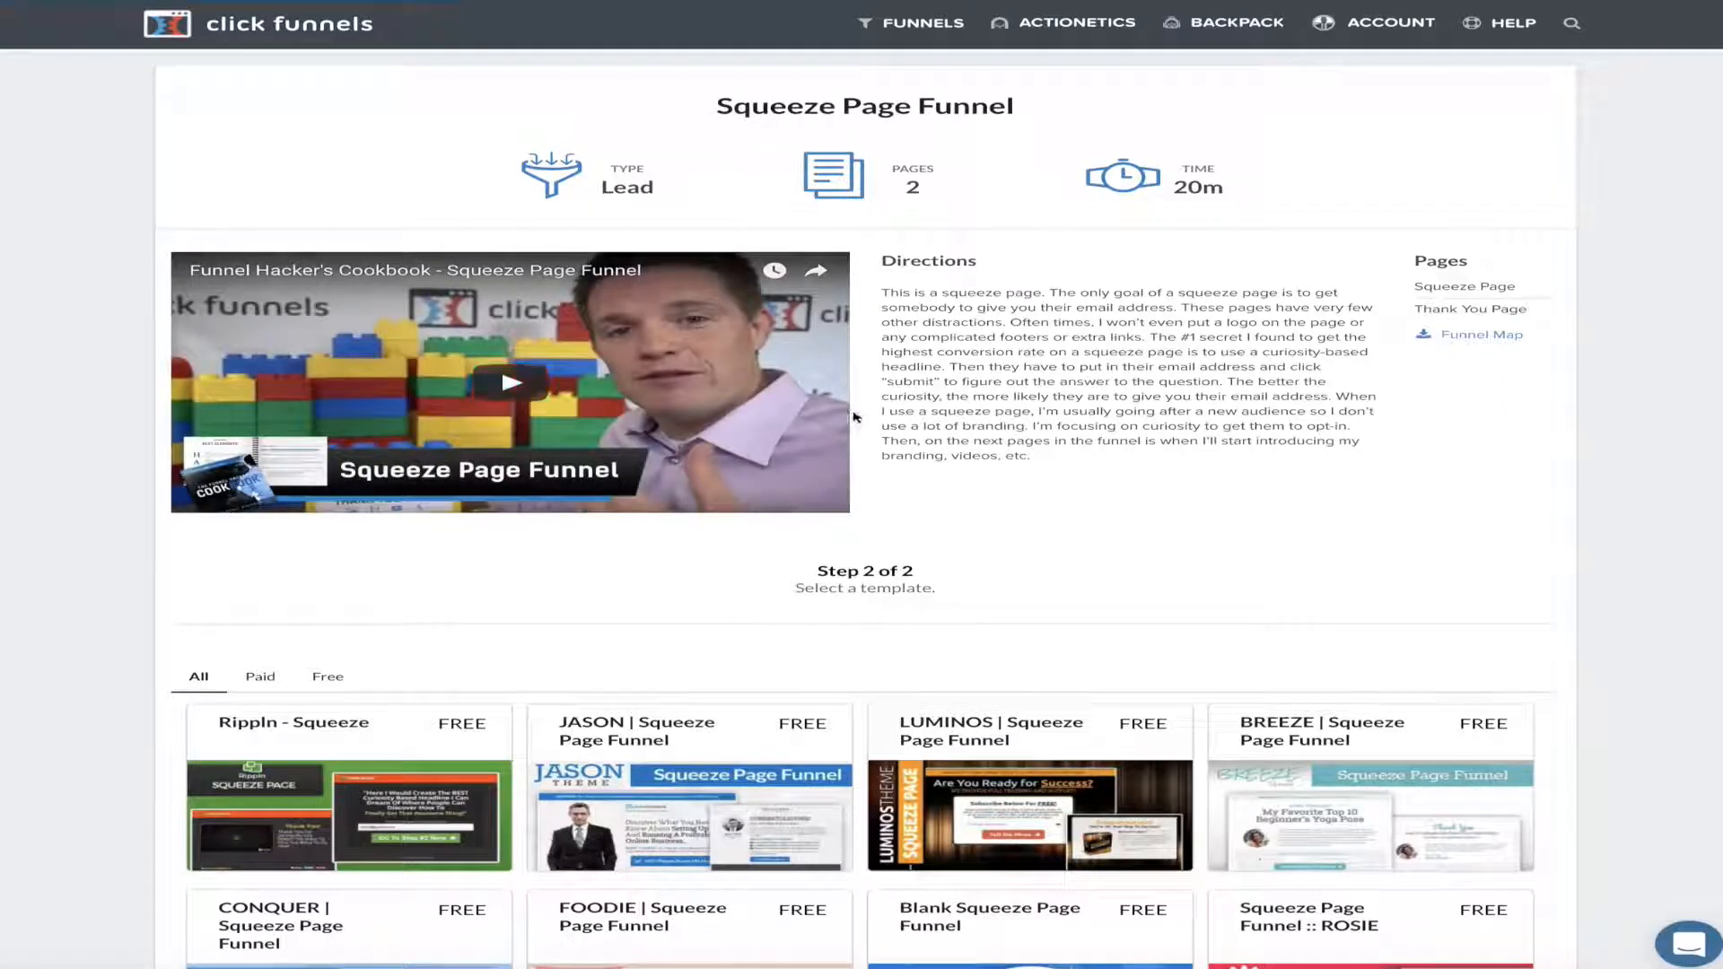
pyautogui.click(525, 386)
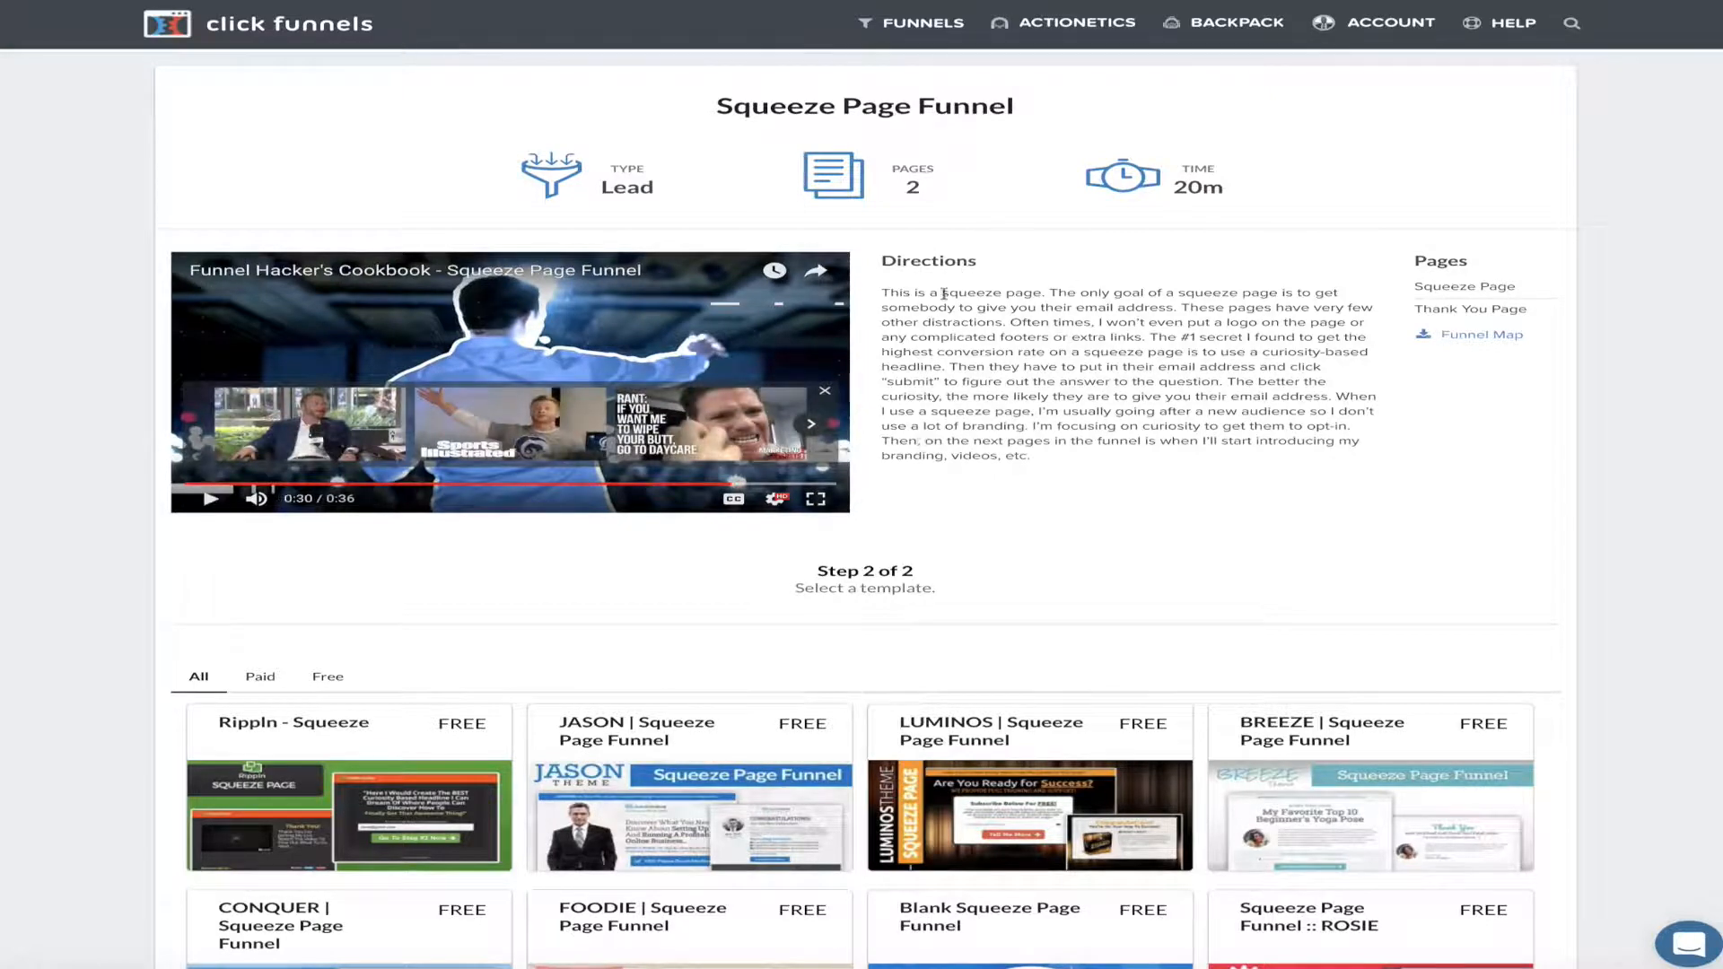
pyautogui.moveTo(883, 293); pyautogui.dragTo(1171, 474)
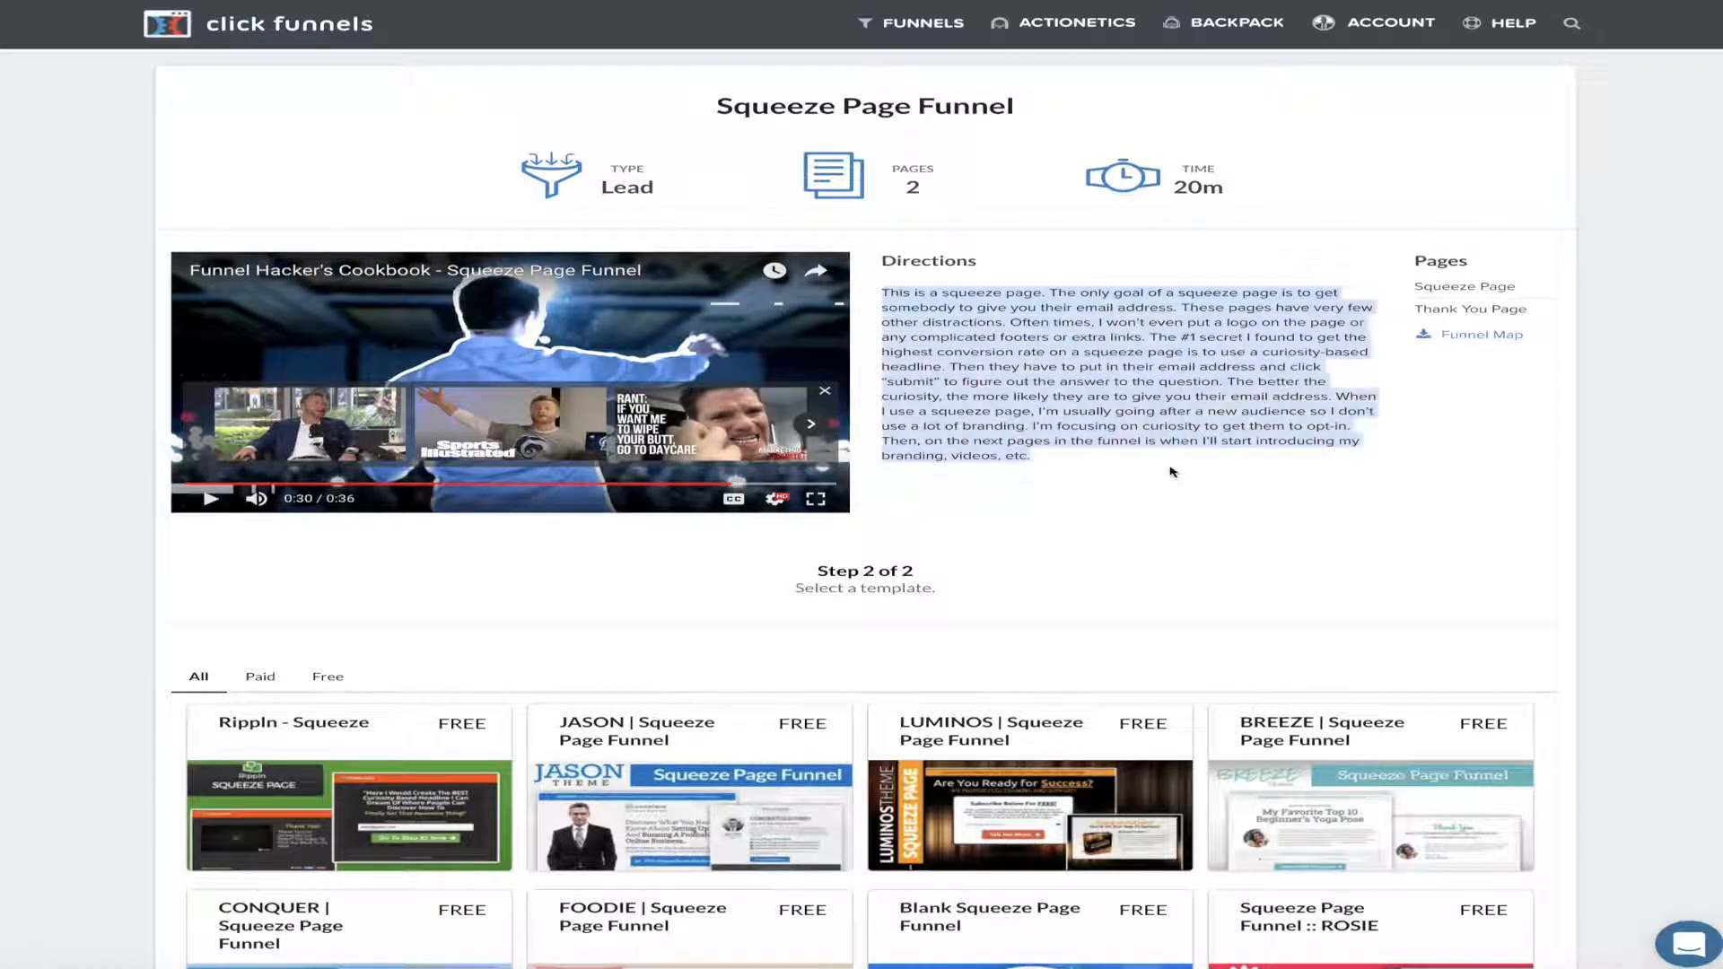
pyautogui.scroll(-6, 1128, 410)
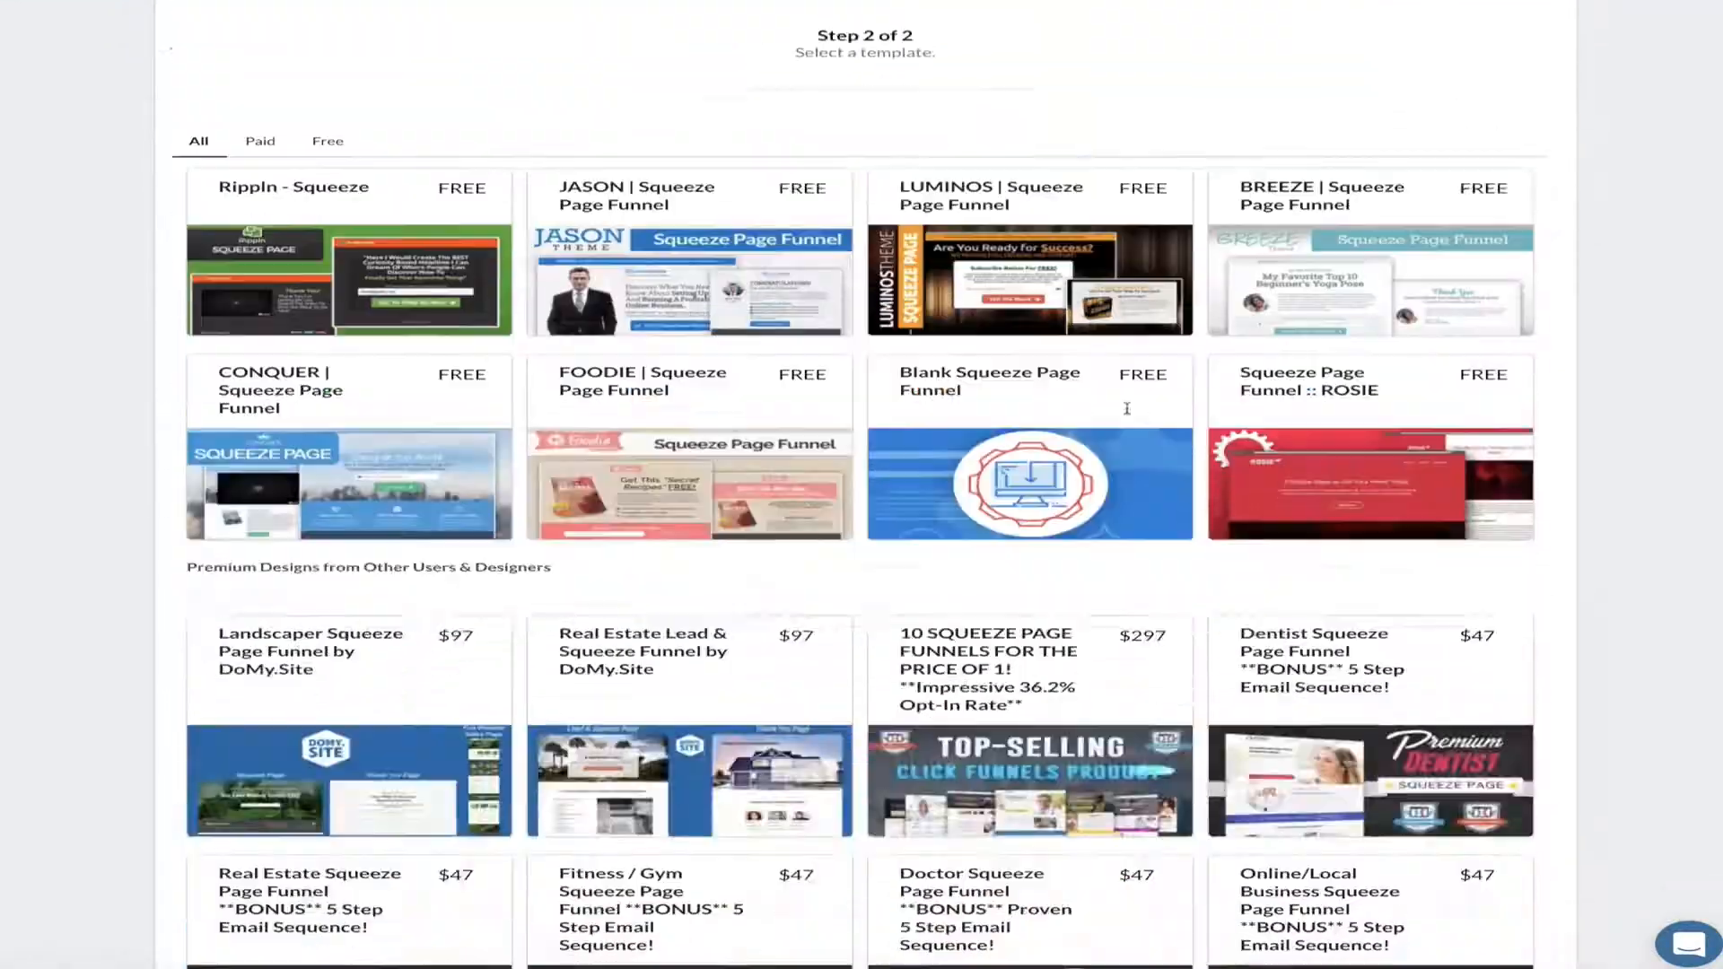
pyautogui.scroll(6, 1128, 409)
pyautogui.scroll(-4, 218, 271)
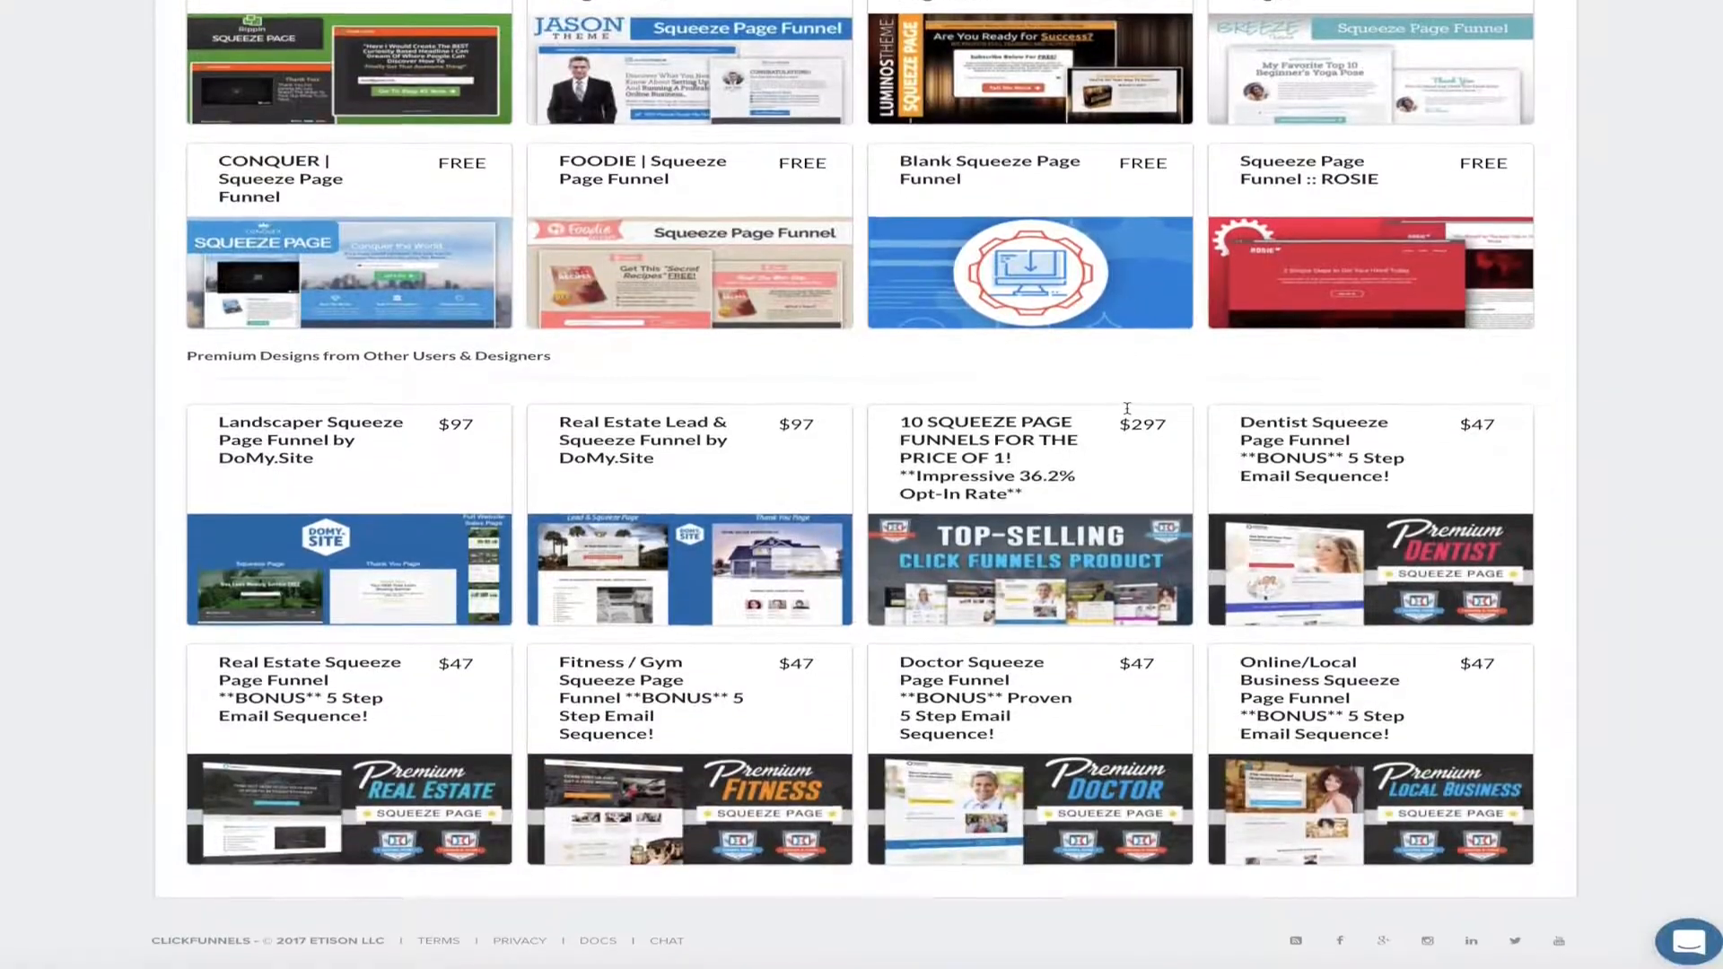
pyautogui.scroll(3, 218, 271)
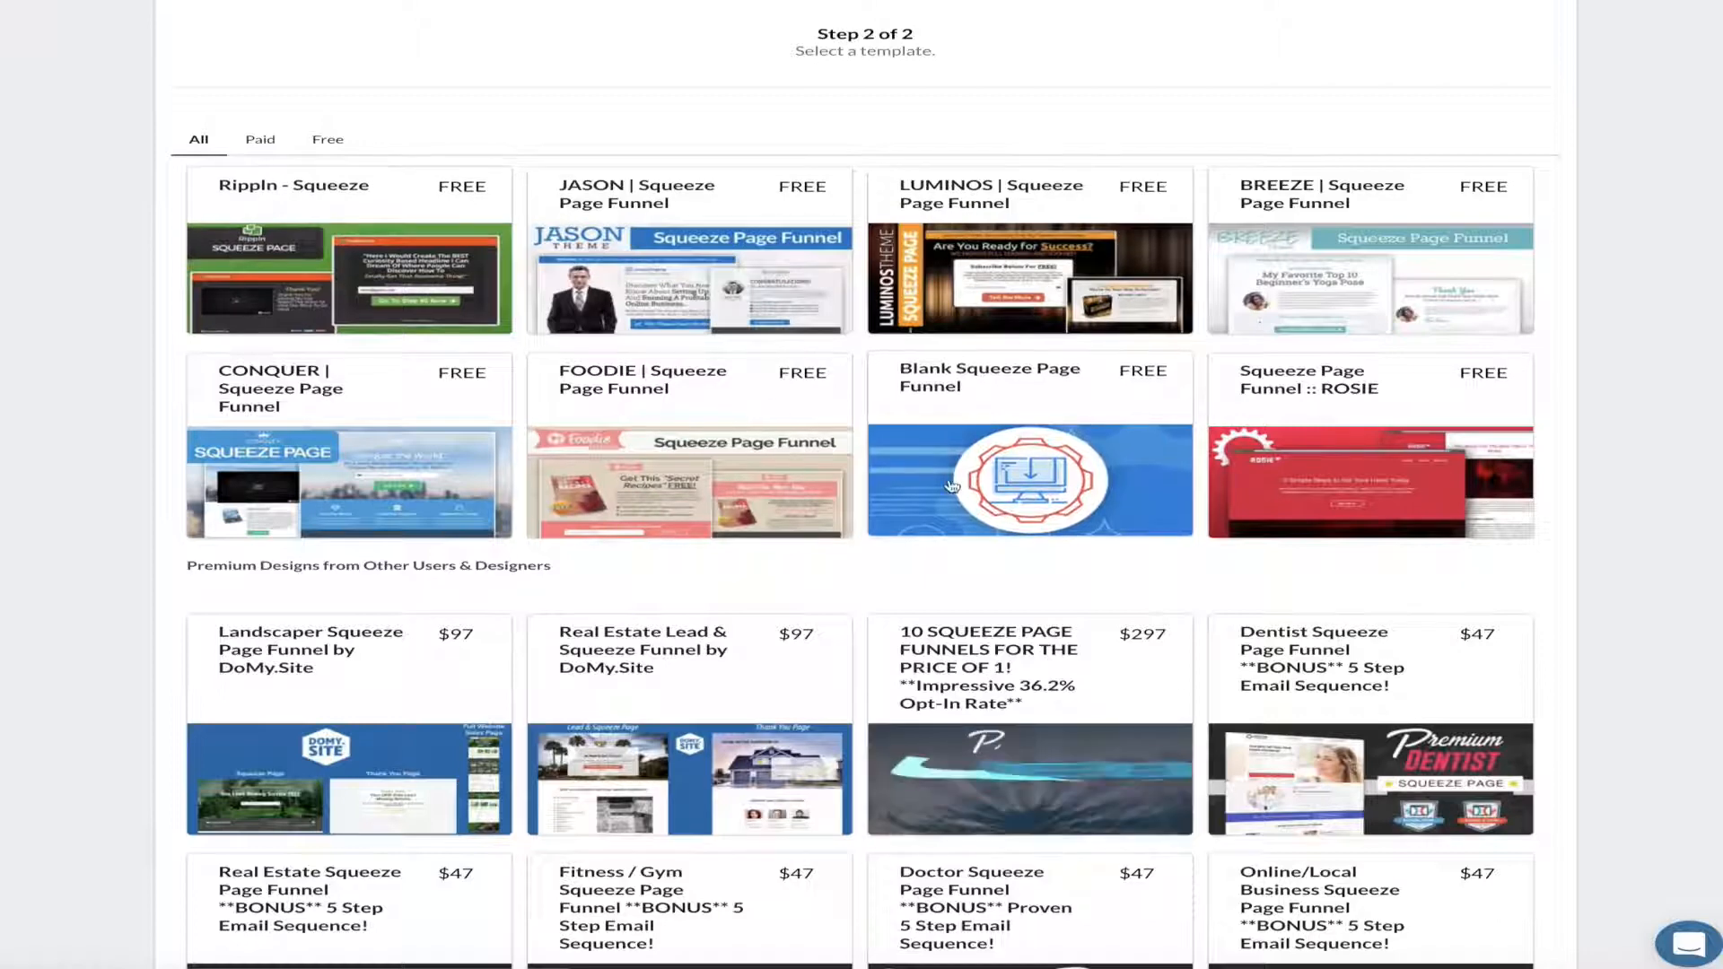
# Add the free Blank Squeeze Page Funnel template to the account
pyautogui.click(1023, 437)
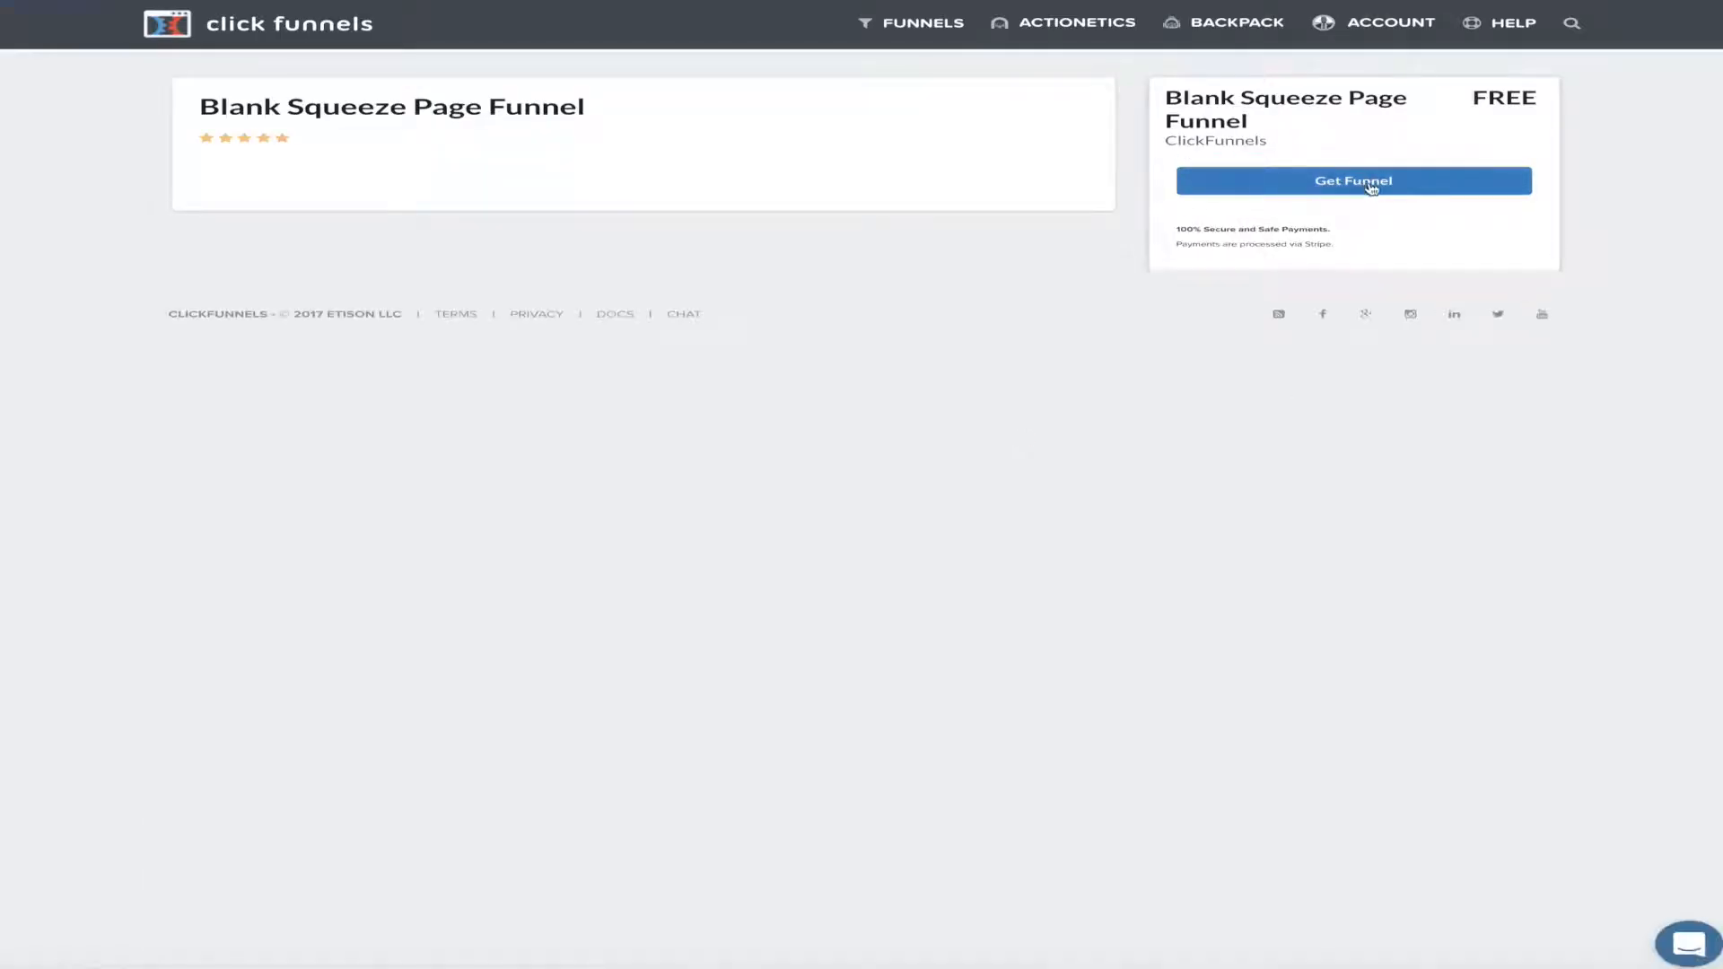
pyautogui.click(1372, 189)
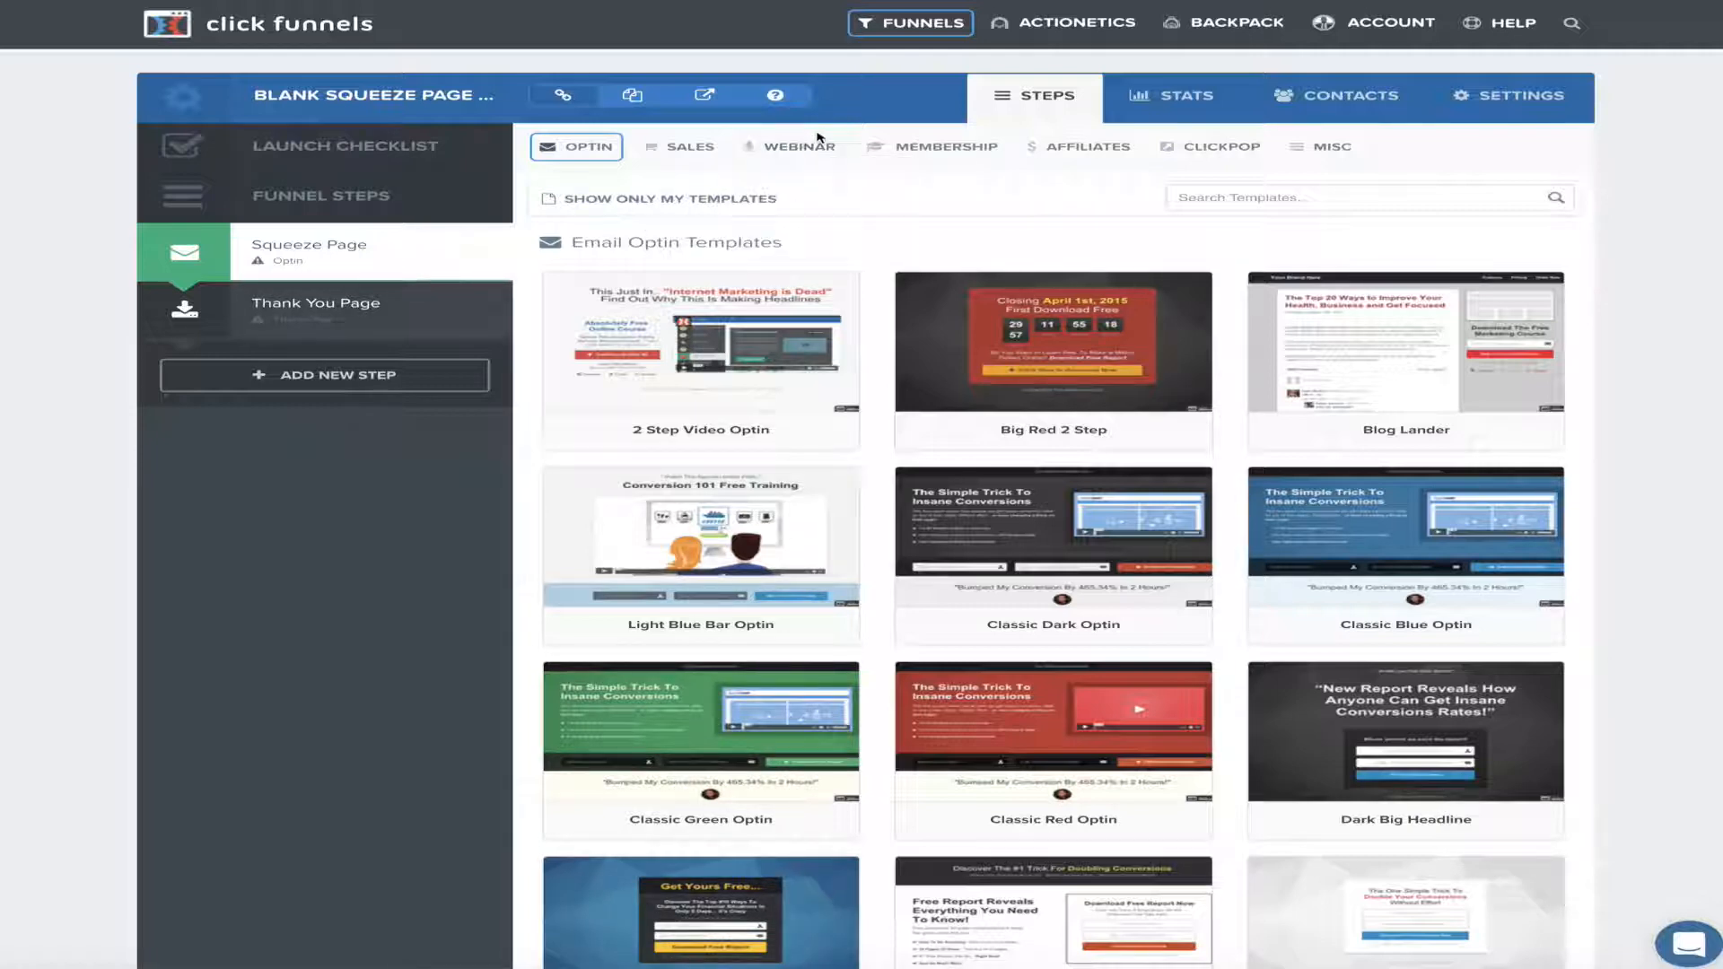
# Rename the funnel to 'Cool Funnel' and add the matching group tag
pyautogui.click(1524, 99)
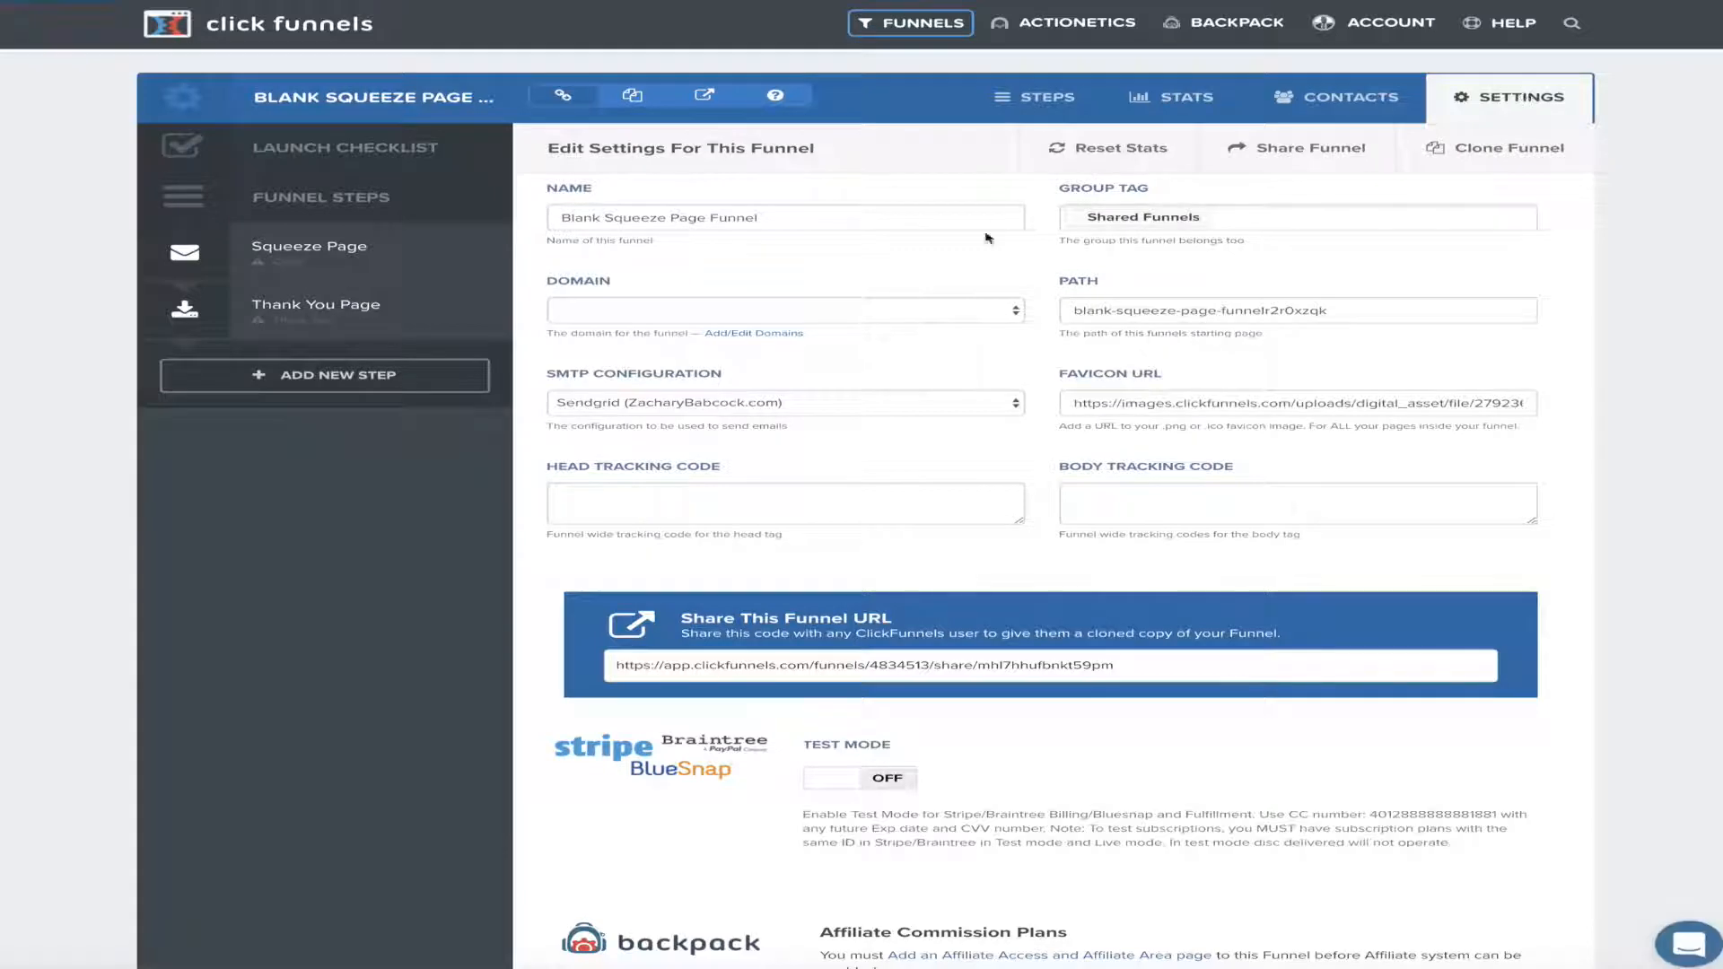
pyautogui.moveTo(788, 221); pyautogui.dragTo(552, 222)
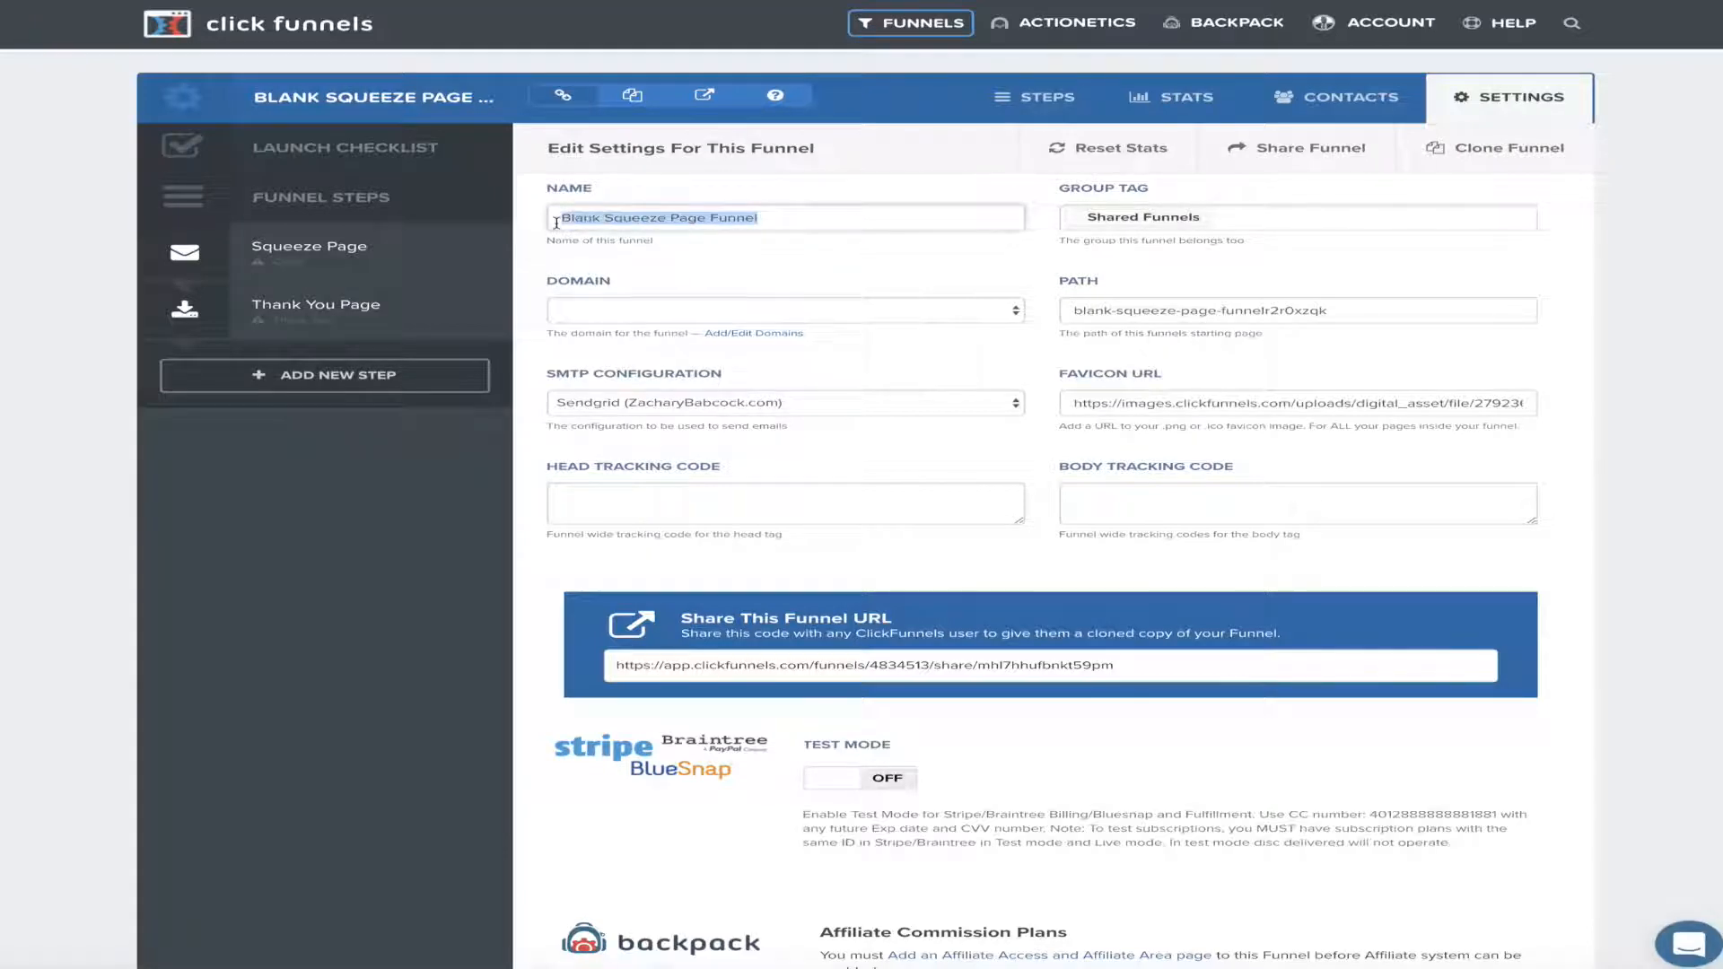
pyautogui.press('BackSpace')
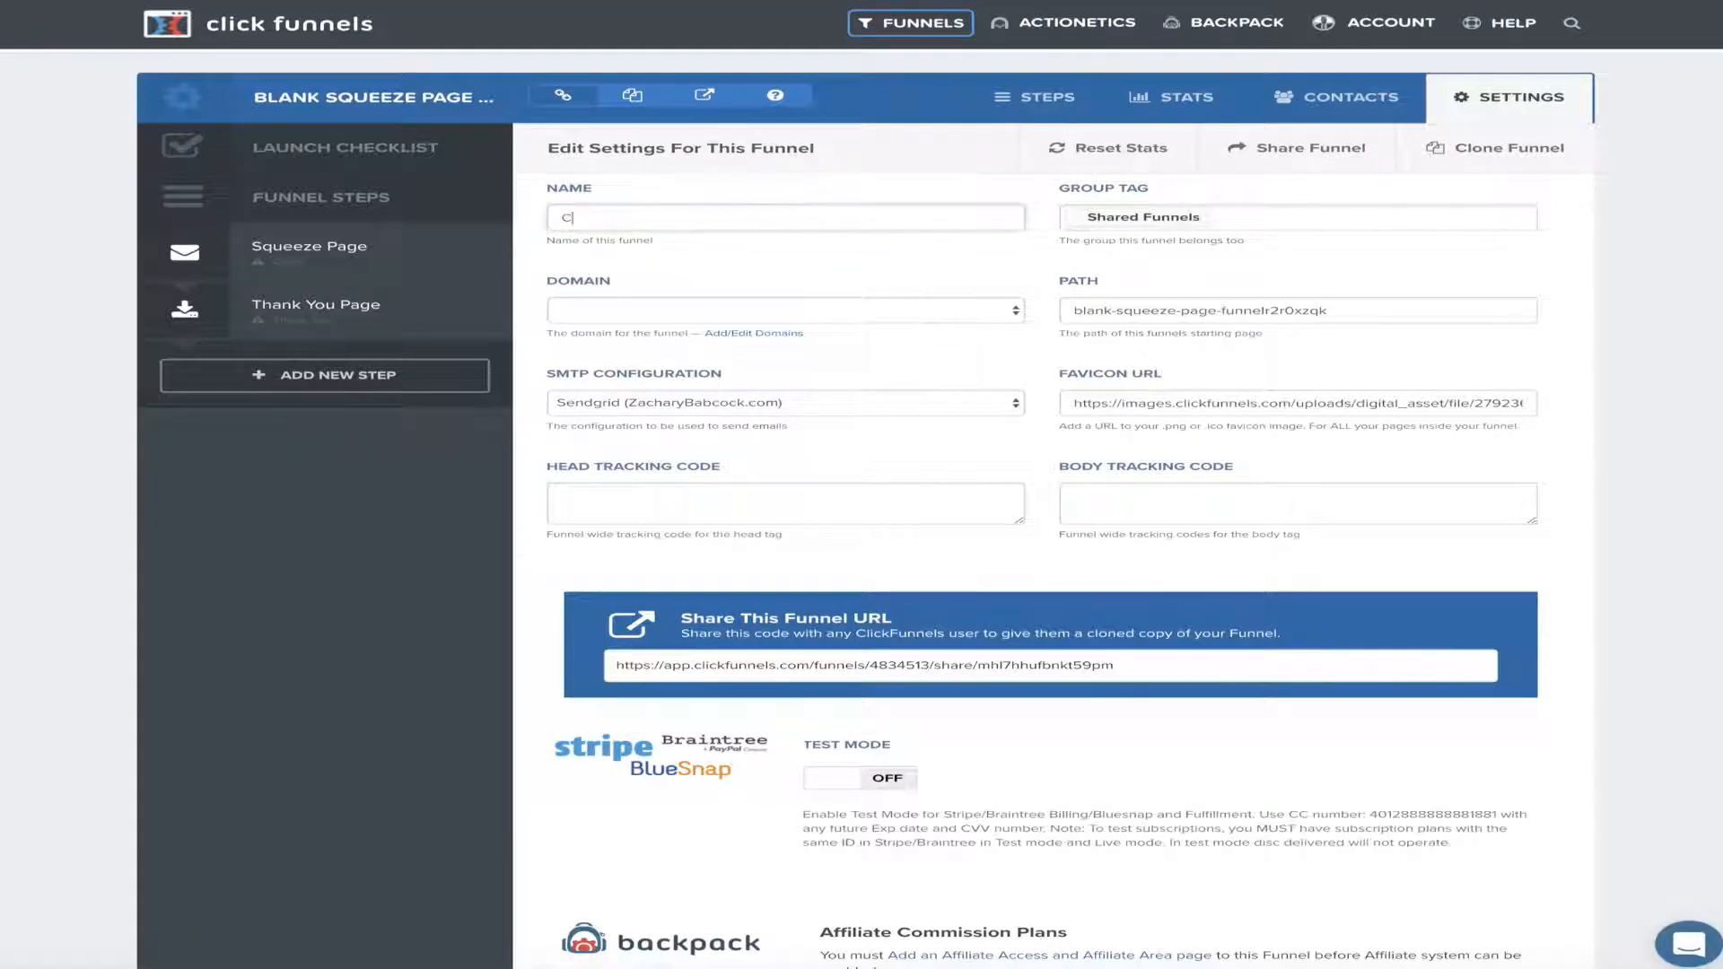
pyautogui.write('Cool Funnel')
pyautogui.click(1223, 219)
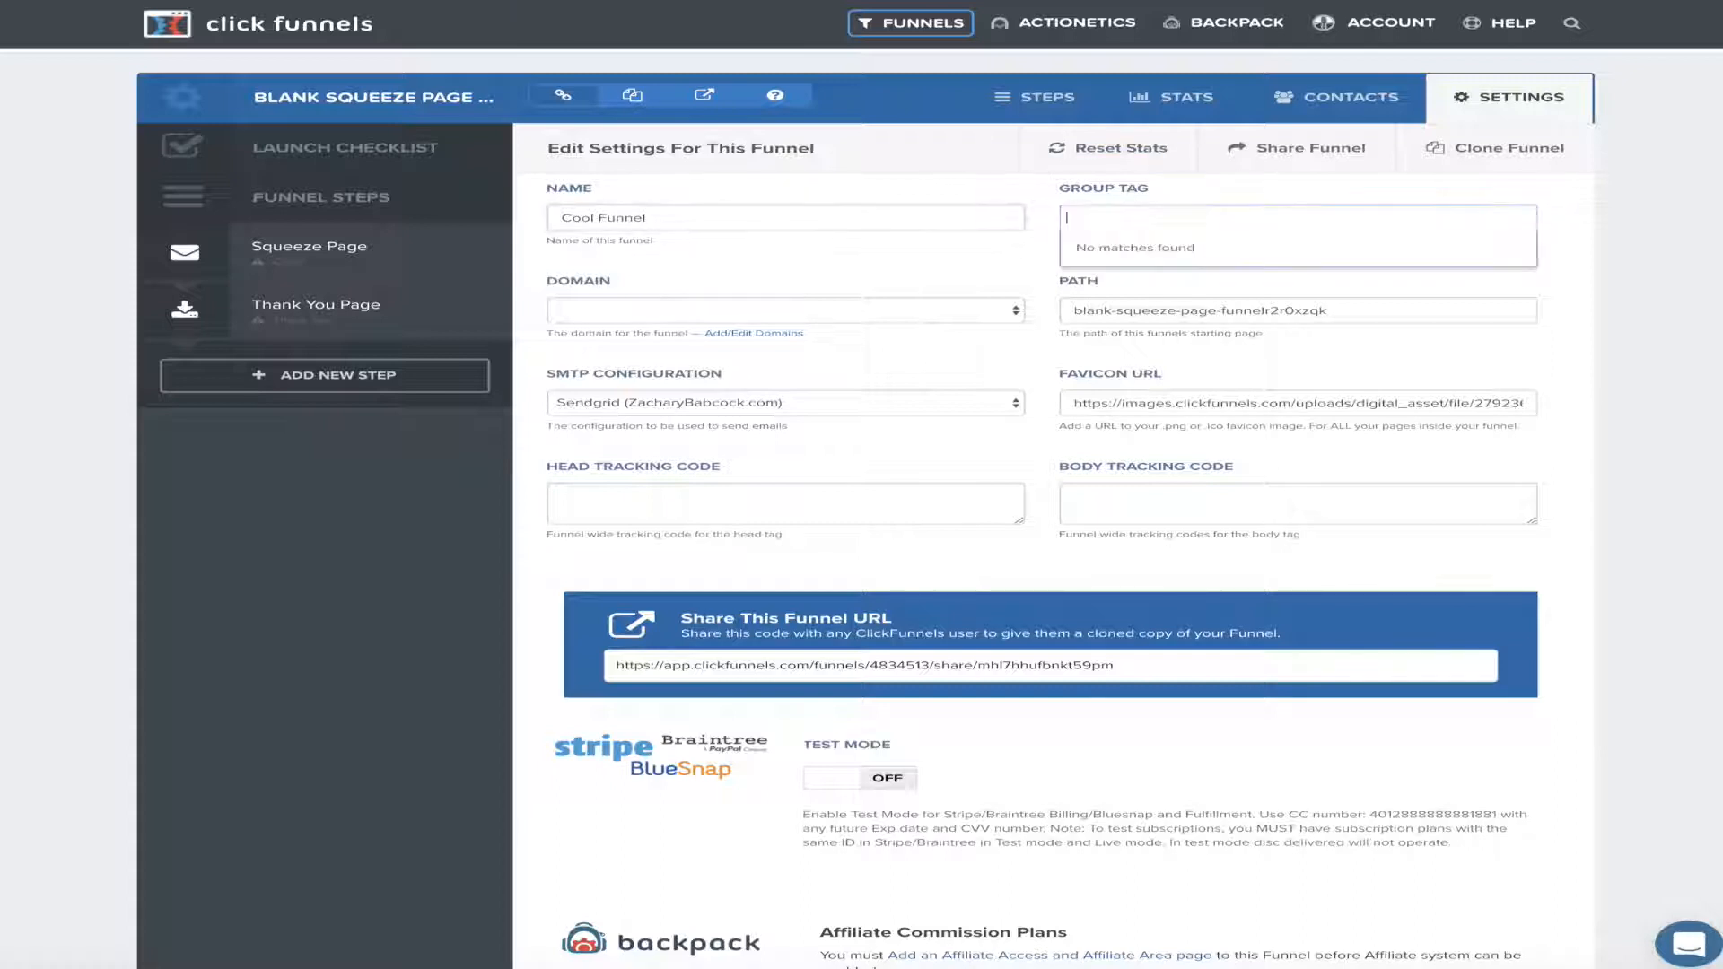
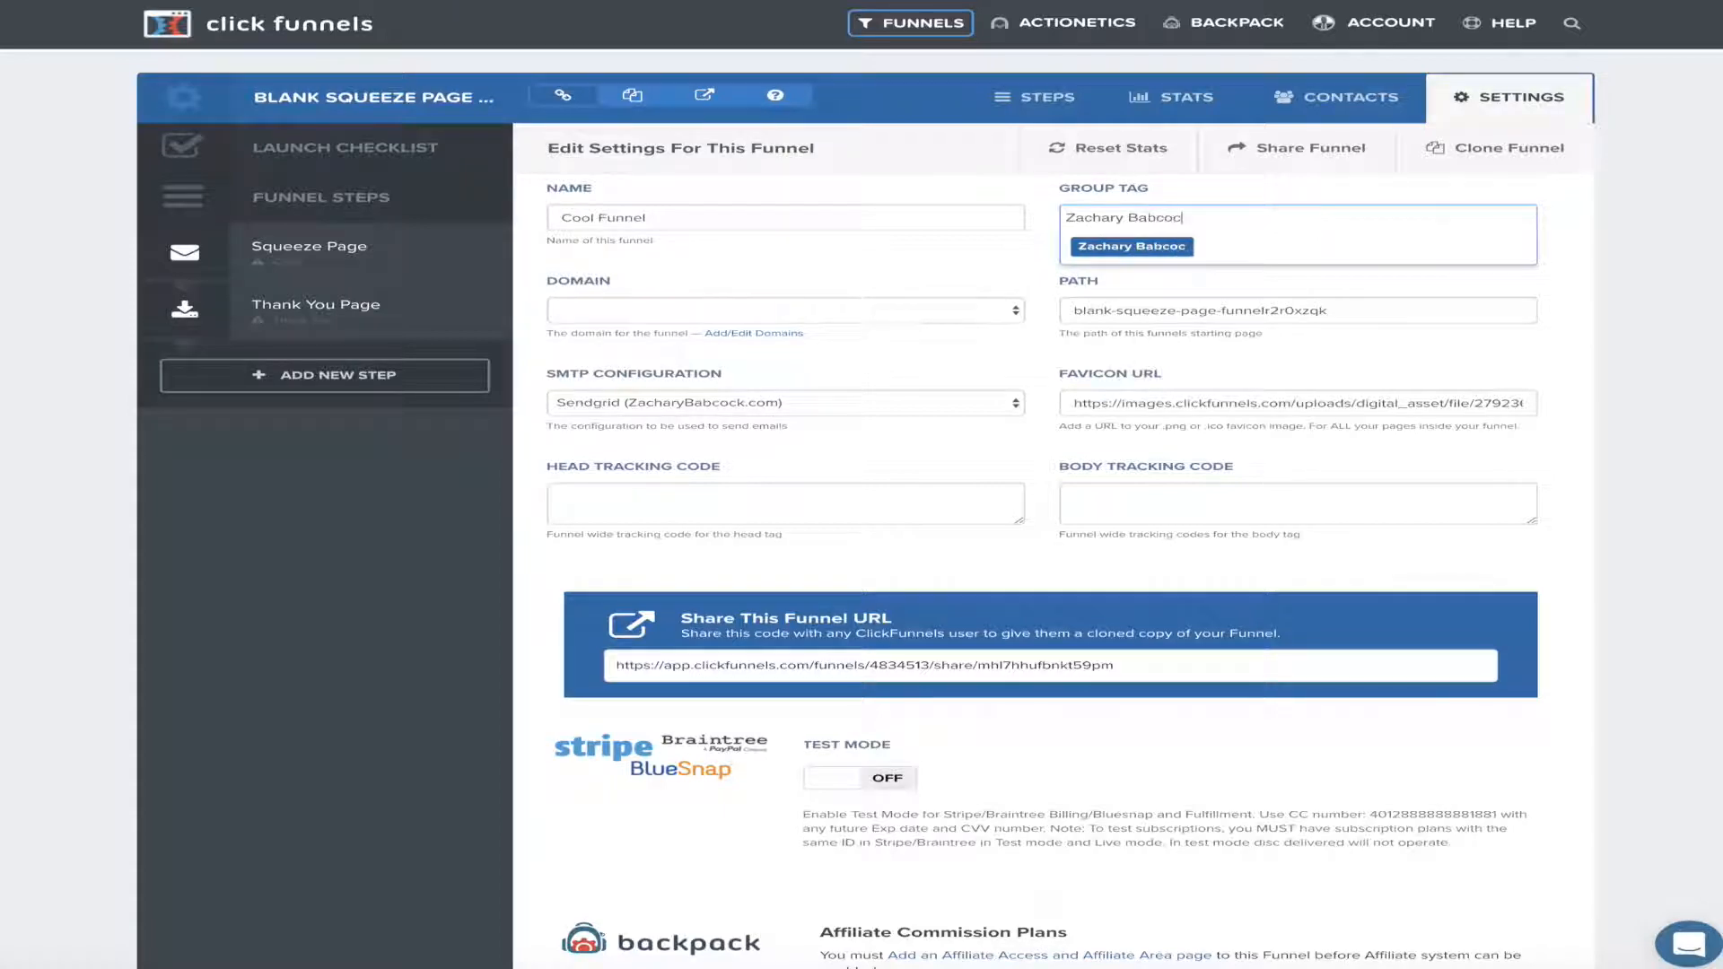
pyautogui.click(1175, 250)
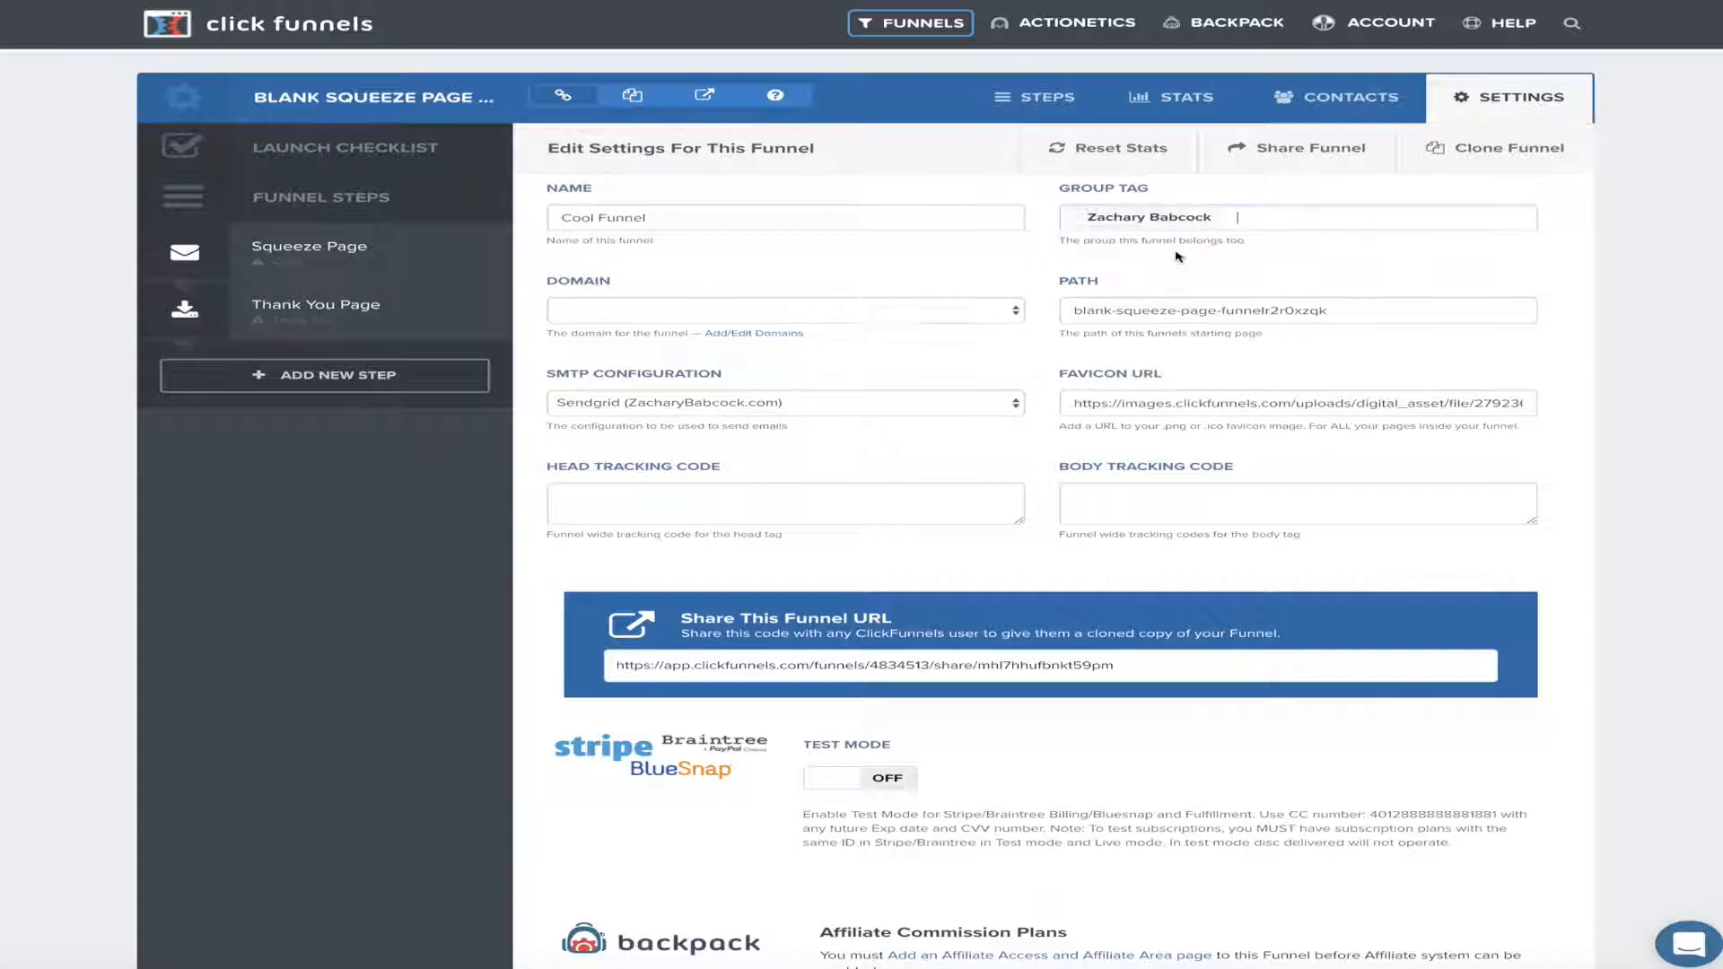
# Assign the account's first domain, set the path to 'Cool', and save the settings
pyautogui.click(999, 316)
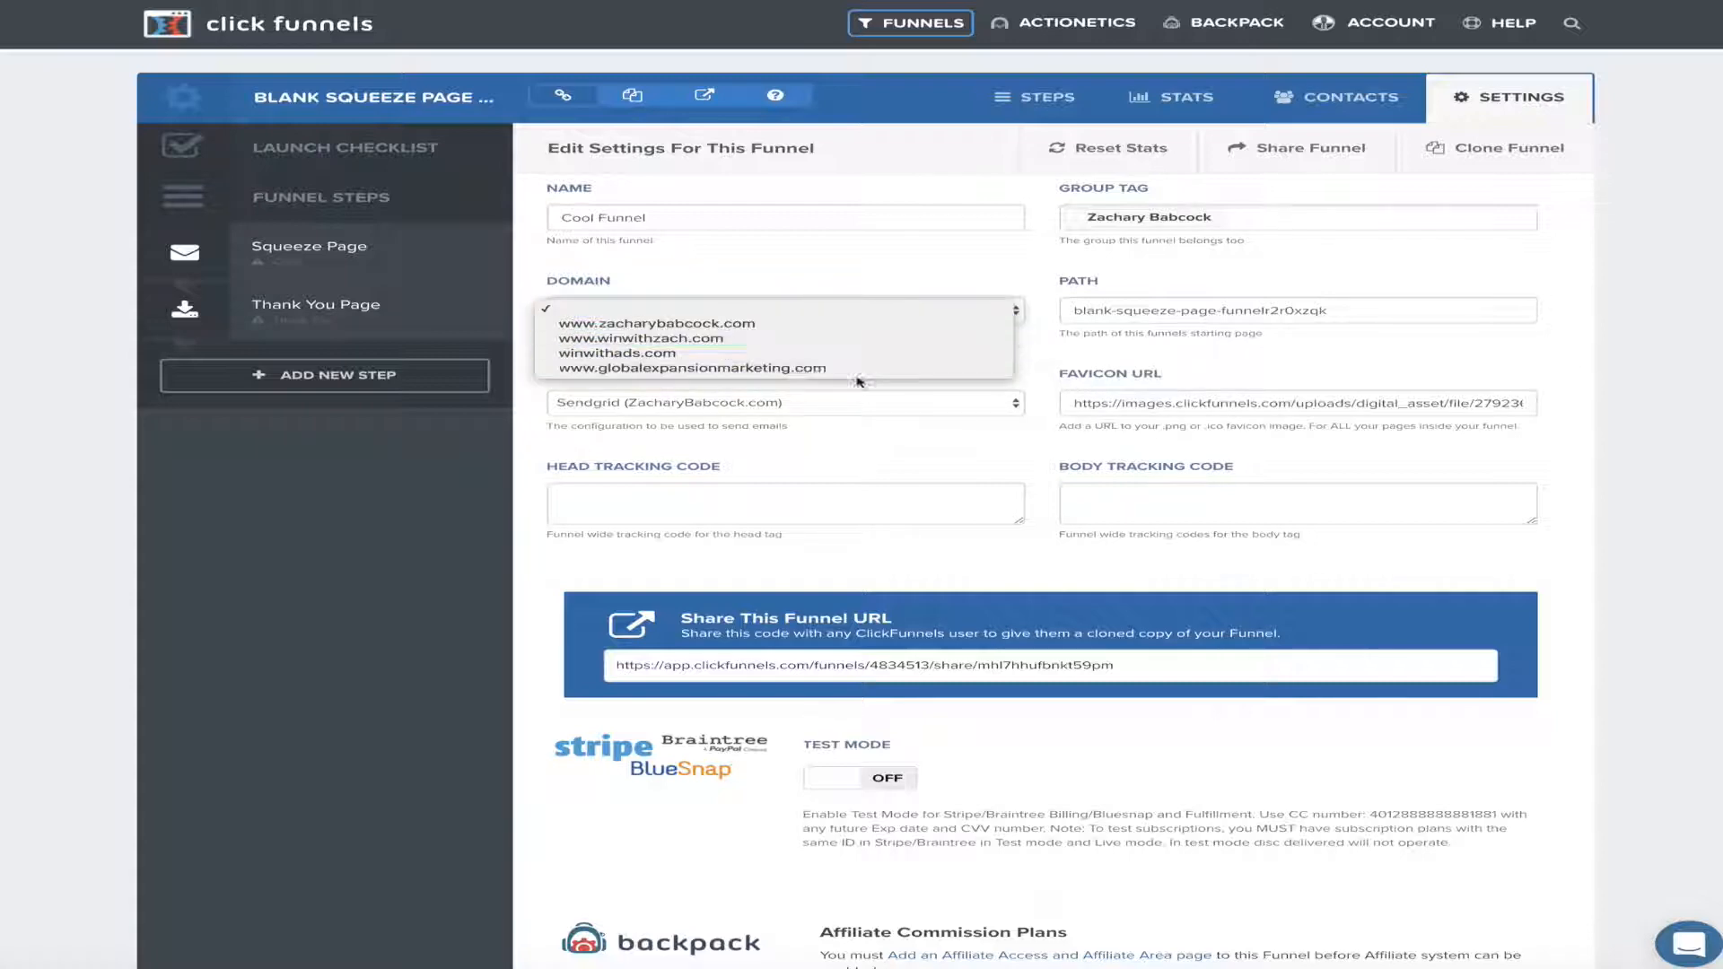
pyautogui.click(672, 324)
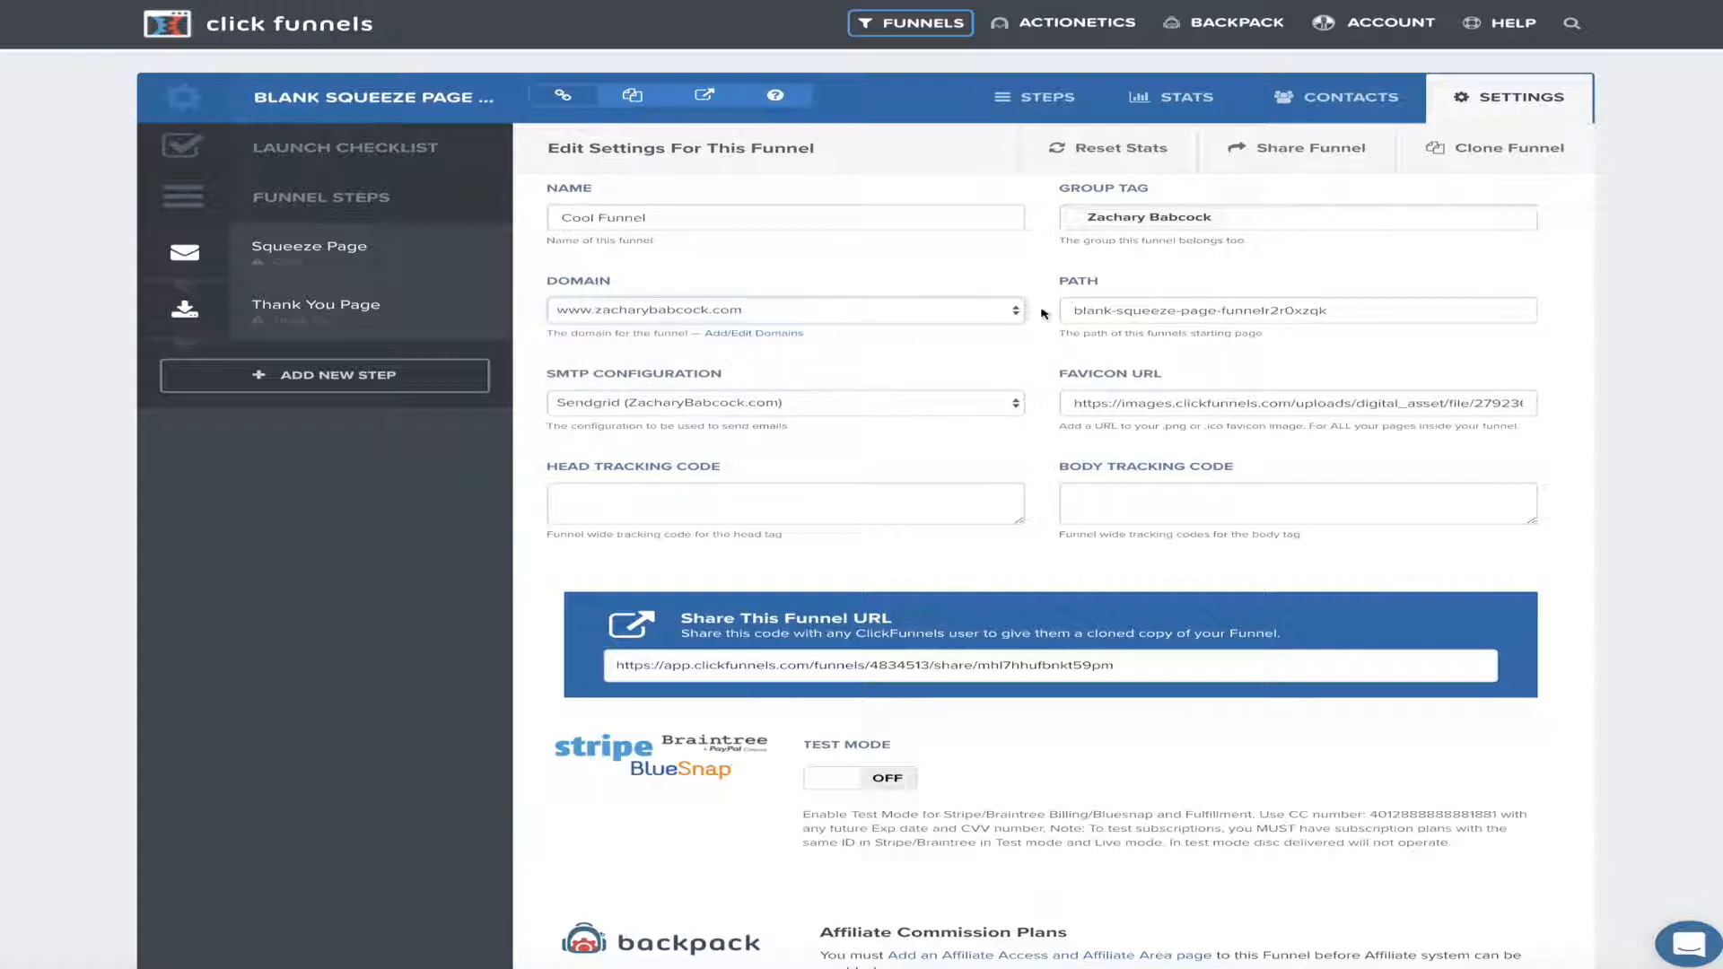
pyautogui.moveTo(1332, 310); pyautogui.dragTo(1068, 316)
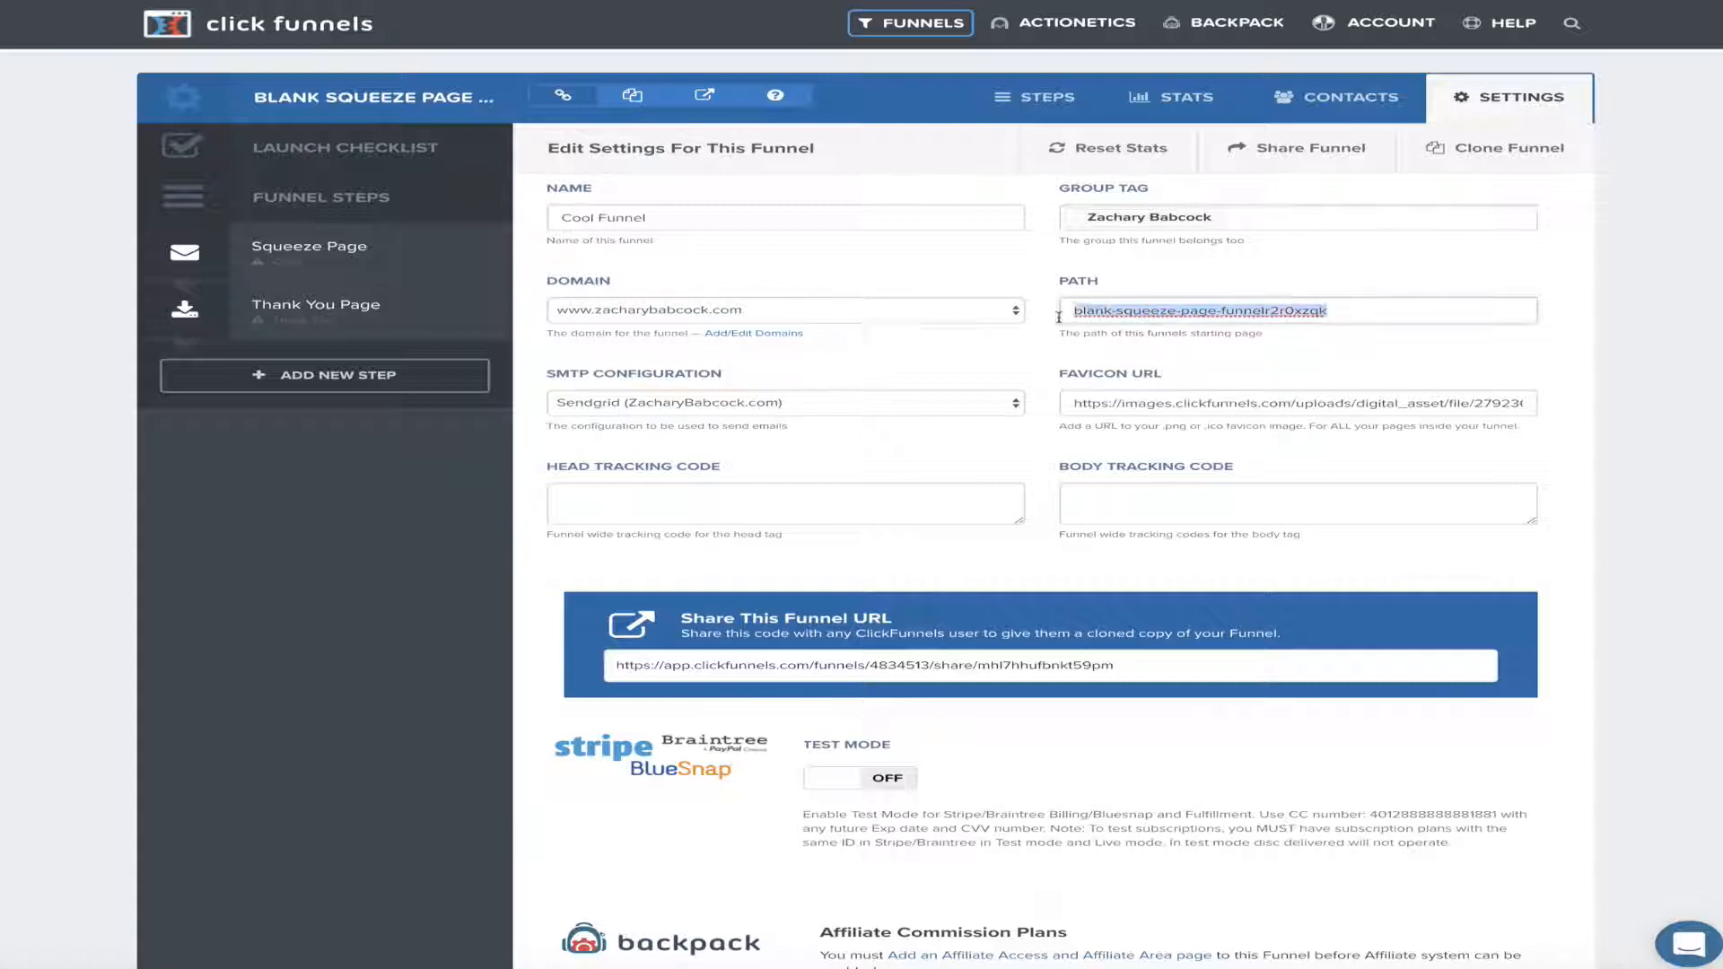
pyautogui.press('BackSpace')
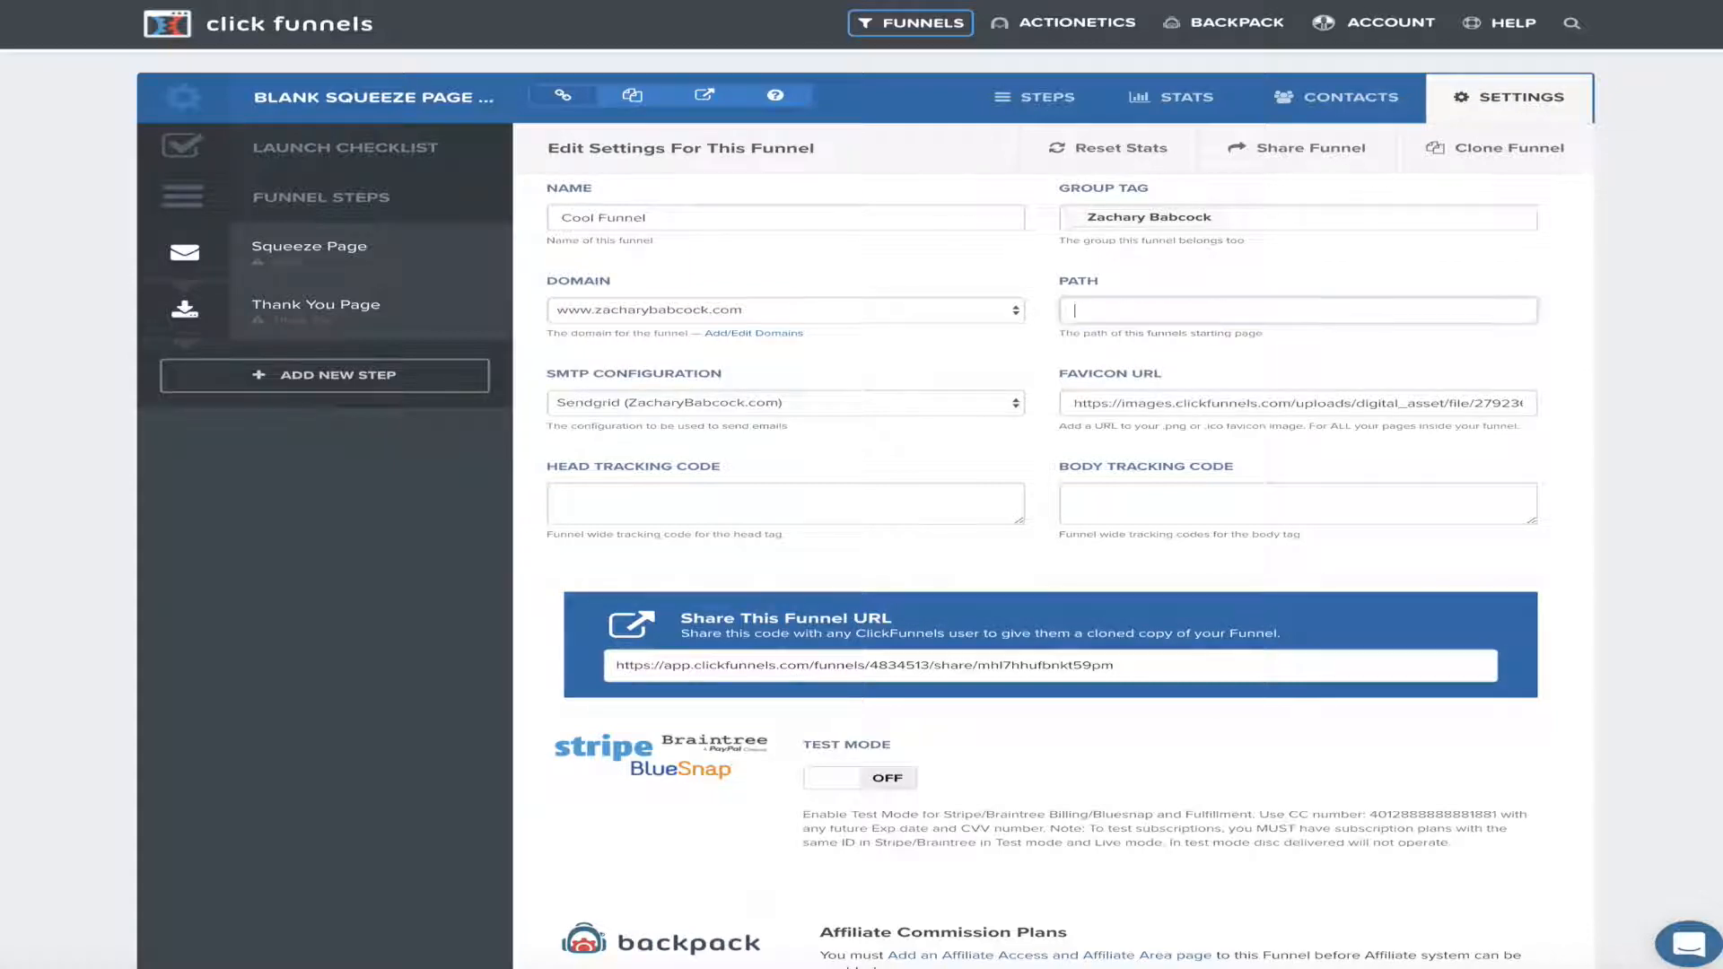
pyautogui.write('Cool funnel')
pyautogui.scroll(-15, 1094, 285)
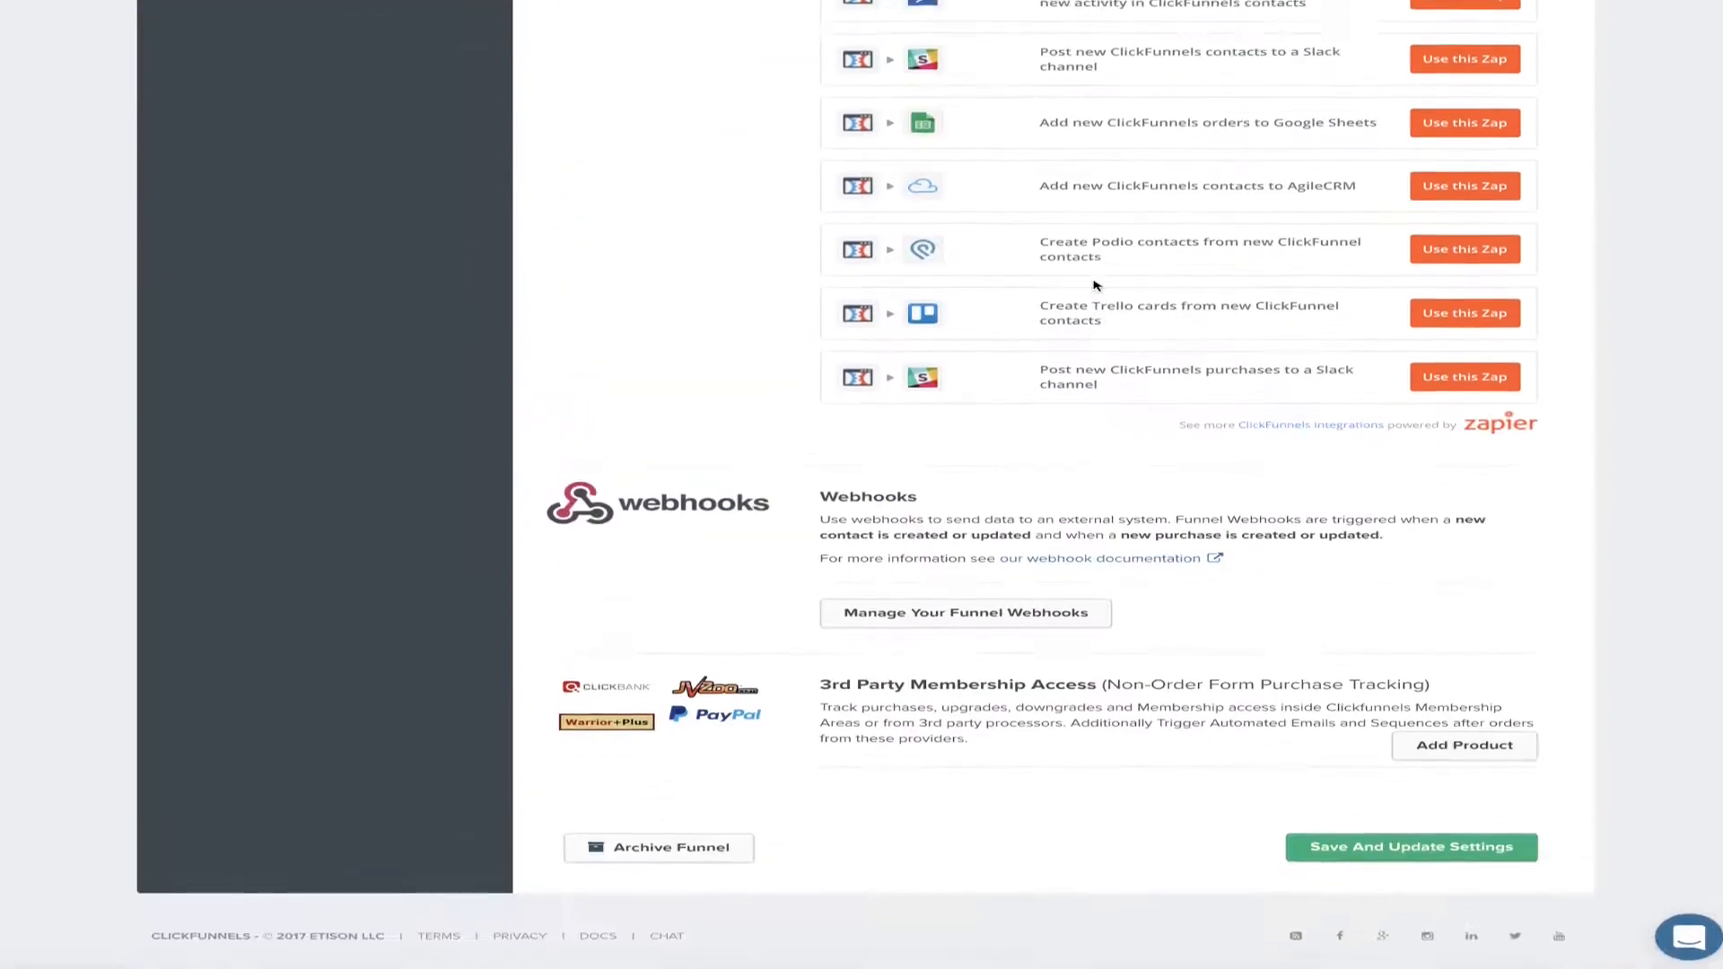
pyautogui.click(1395, 858)
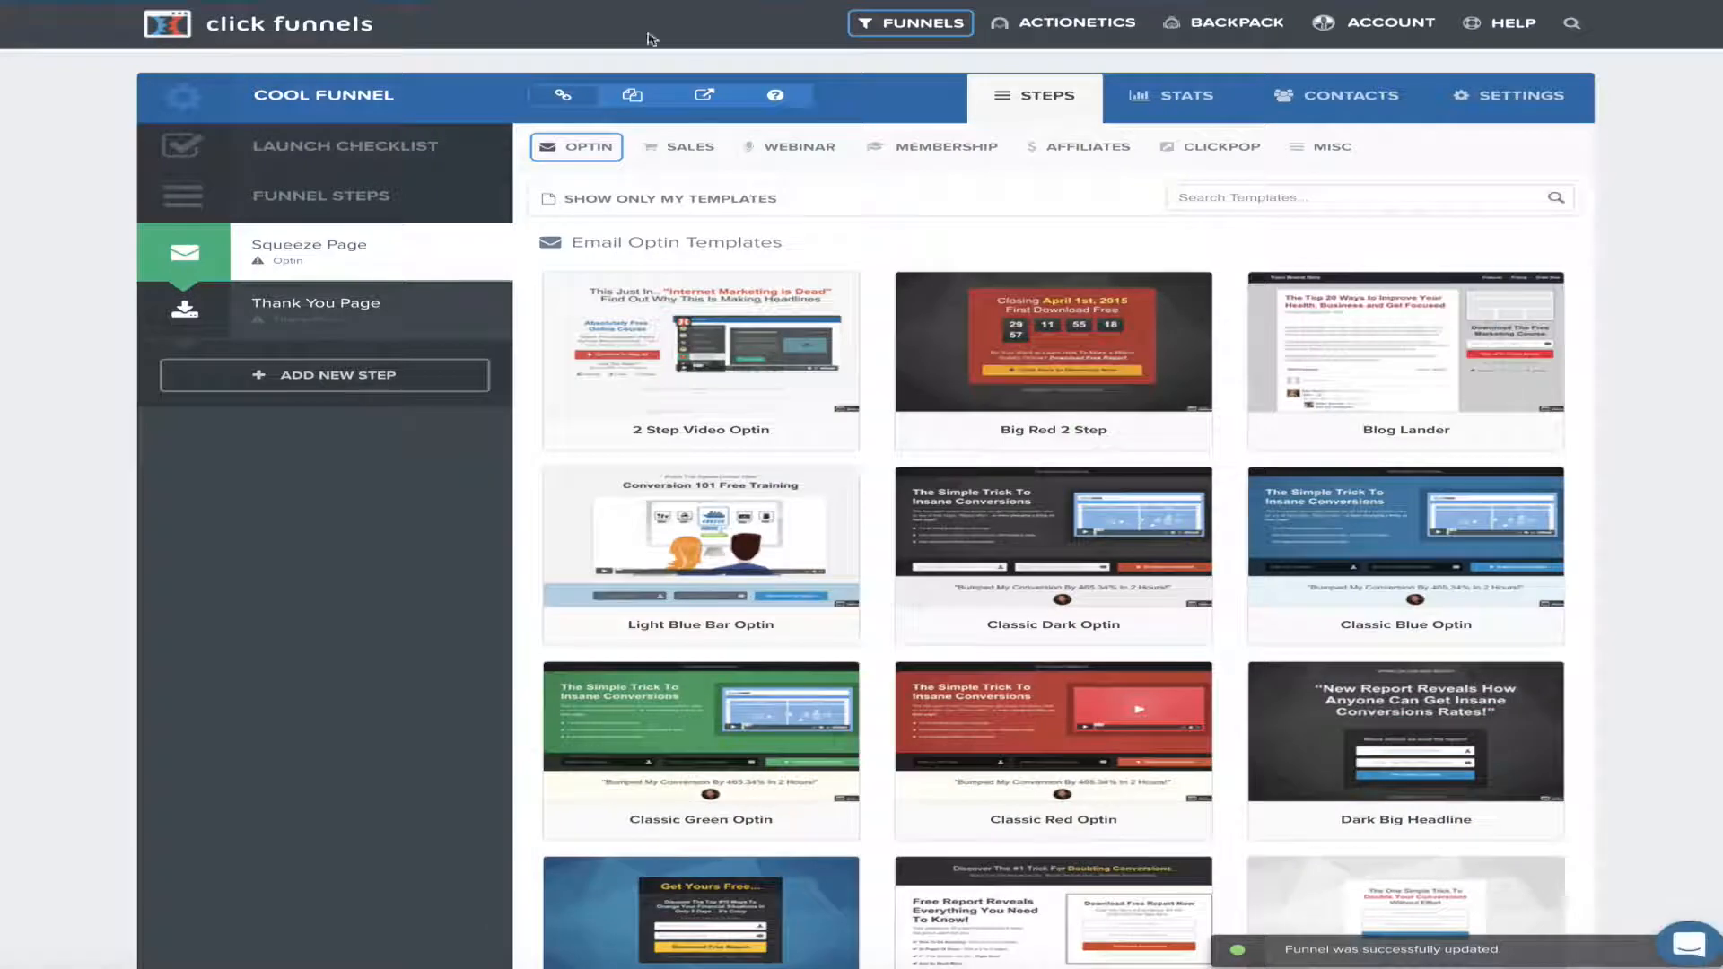
# Build the Squeeze Page step from the Super Clean Optin Dark template
pyautogui.click(310, 258)
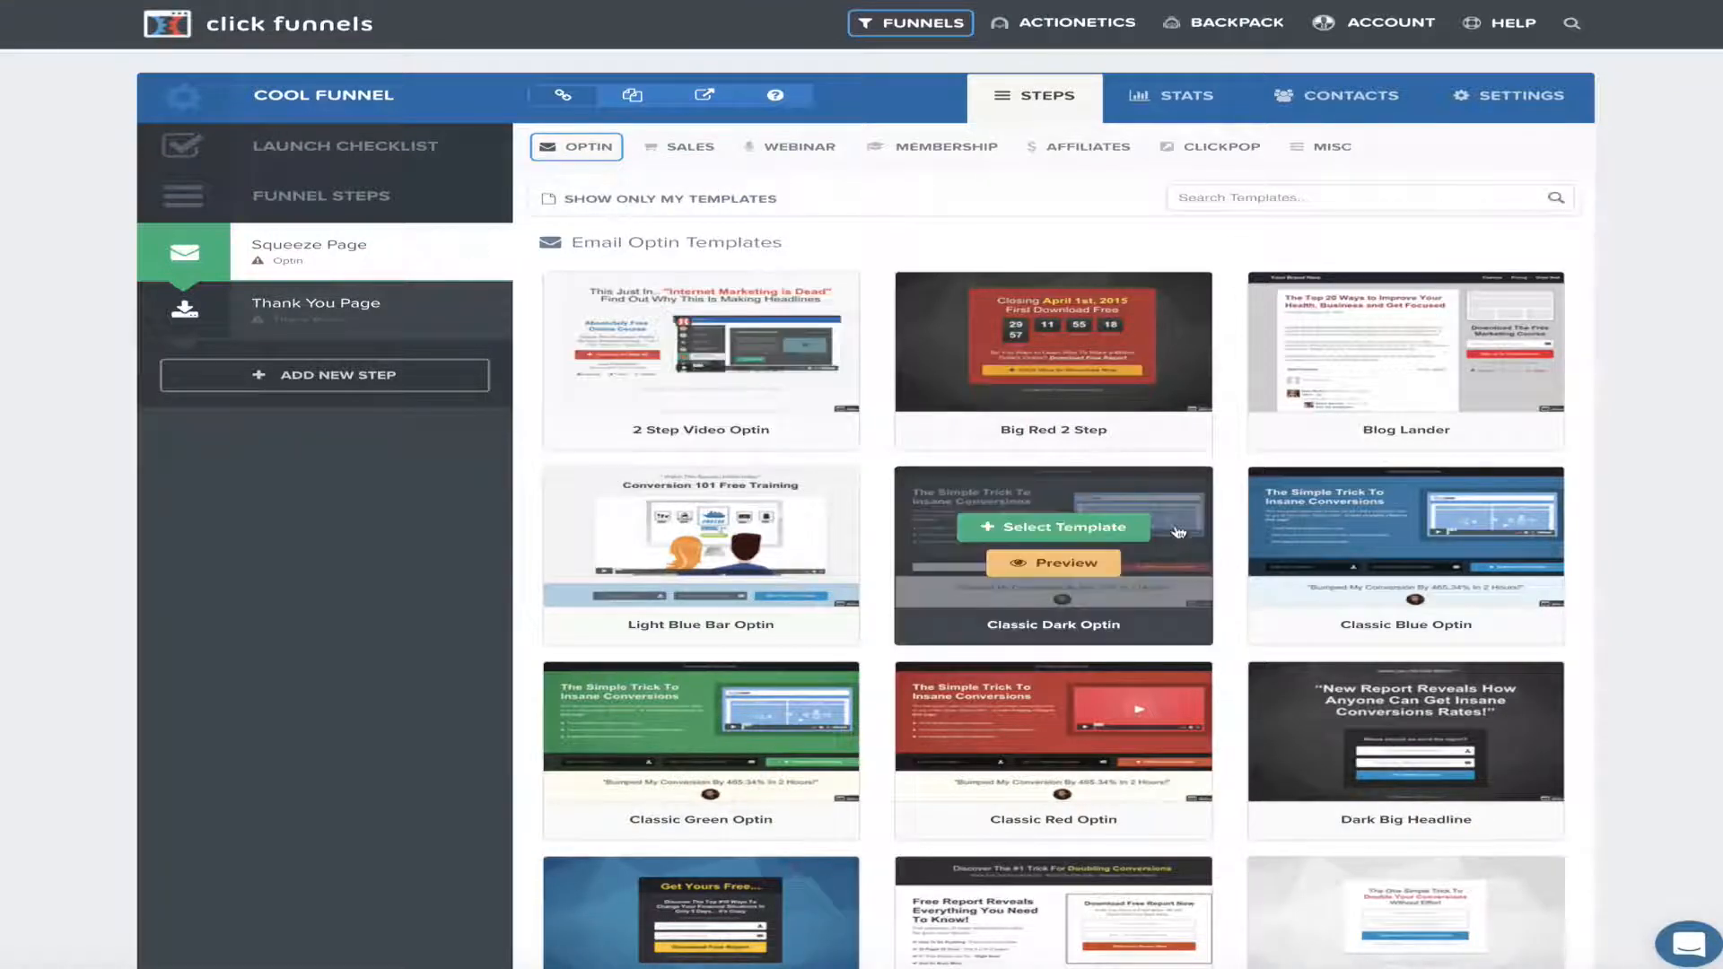
pyautogui.scroll(-6, 1077, 512)
pyautogui.scroll(1, 1059, 500)
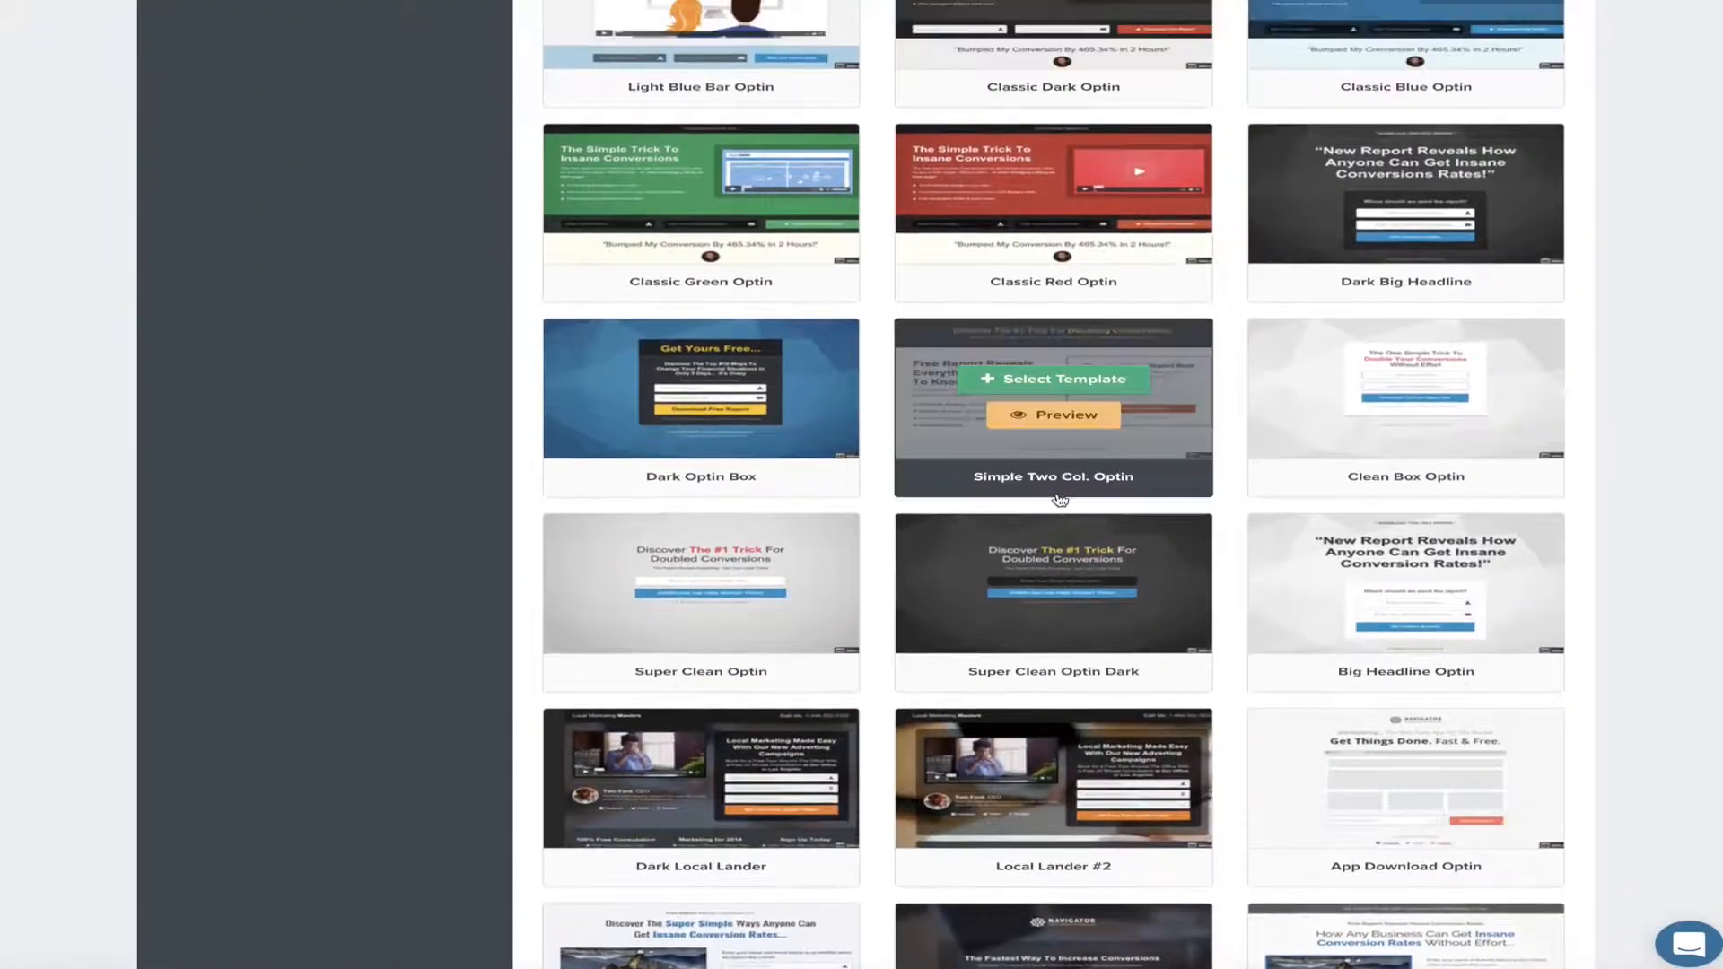
pyautogui.click(1076, 575)
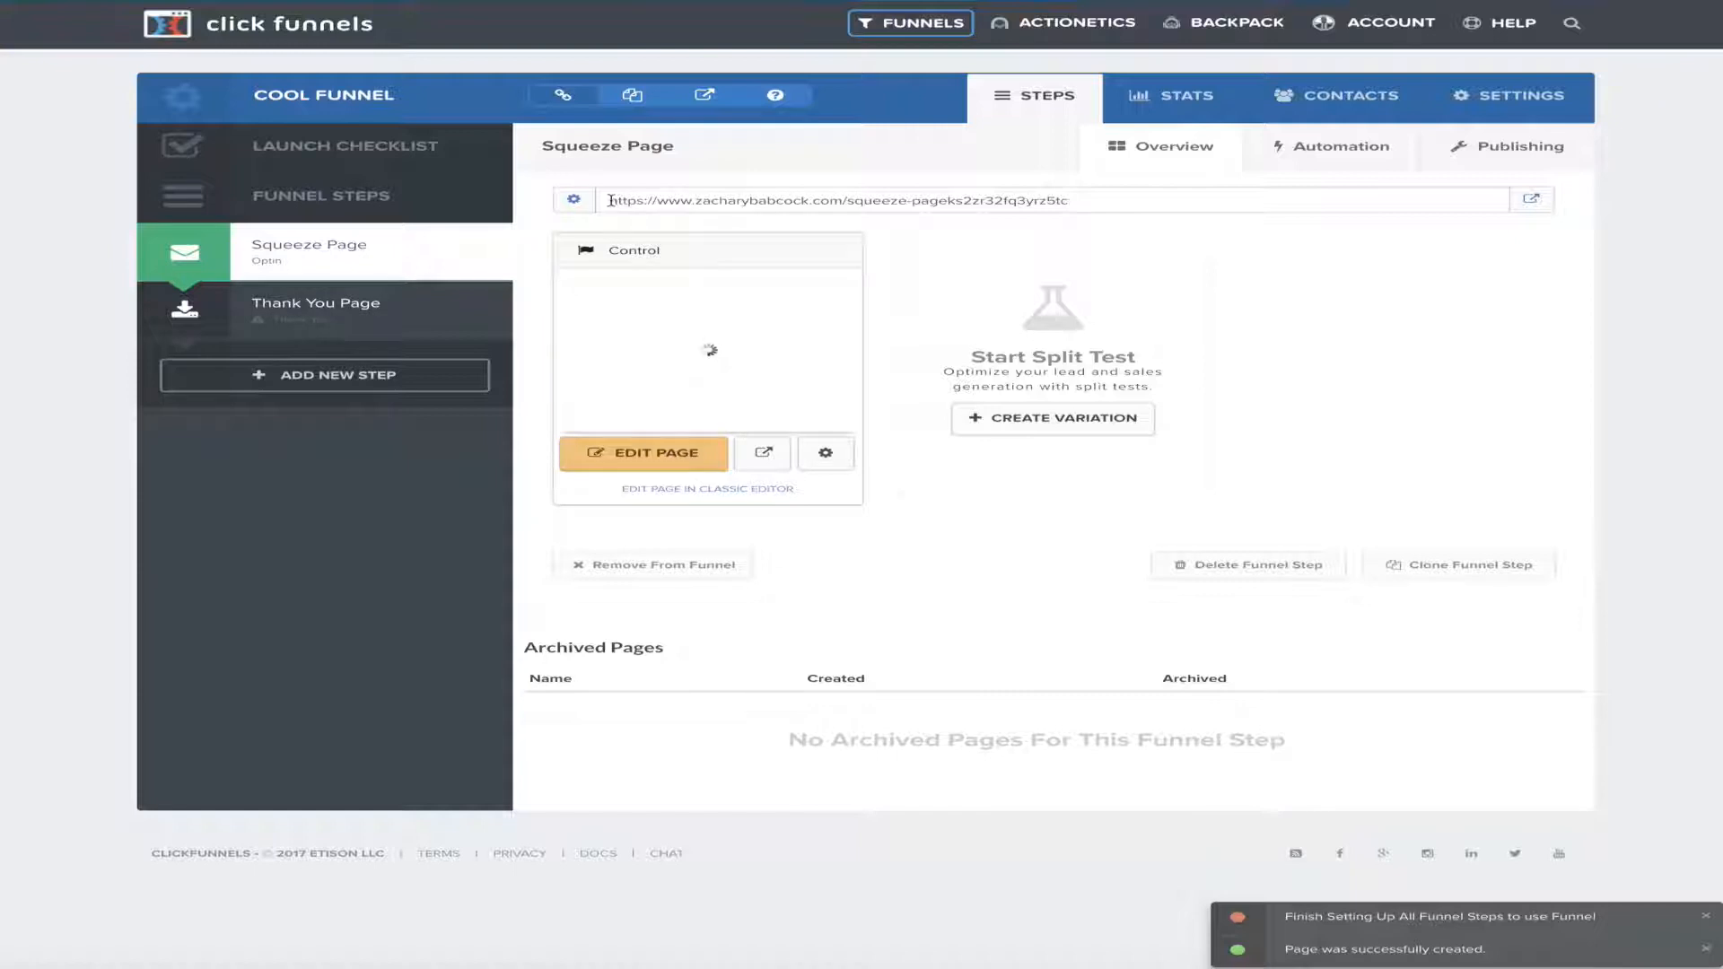
pyautogui.moveTo(609, 200); pyautogui.dragTo(1088, 211)
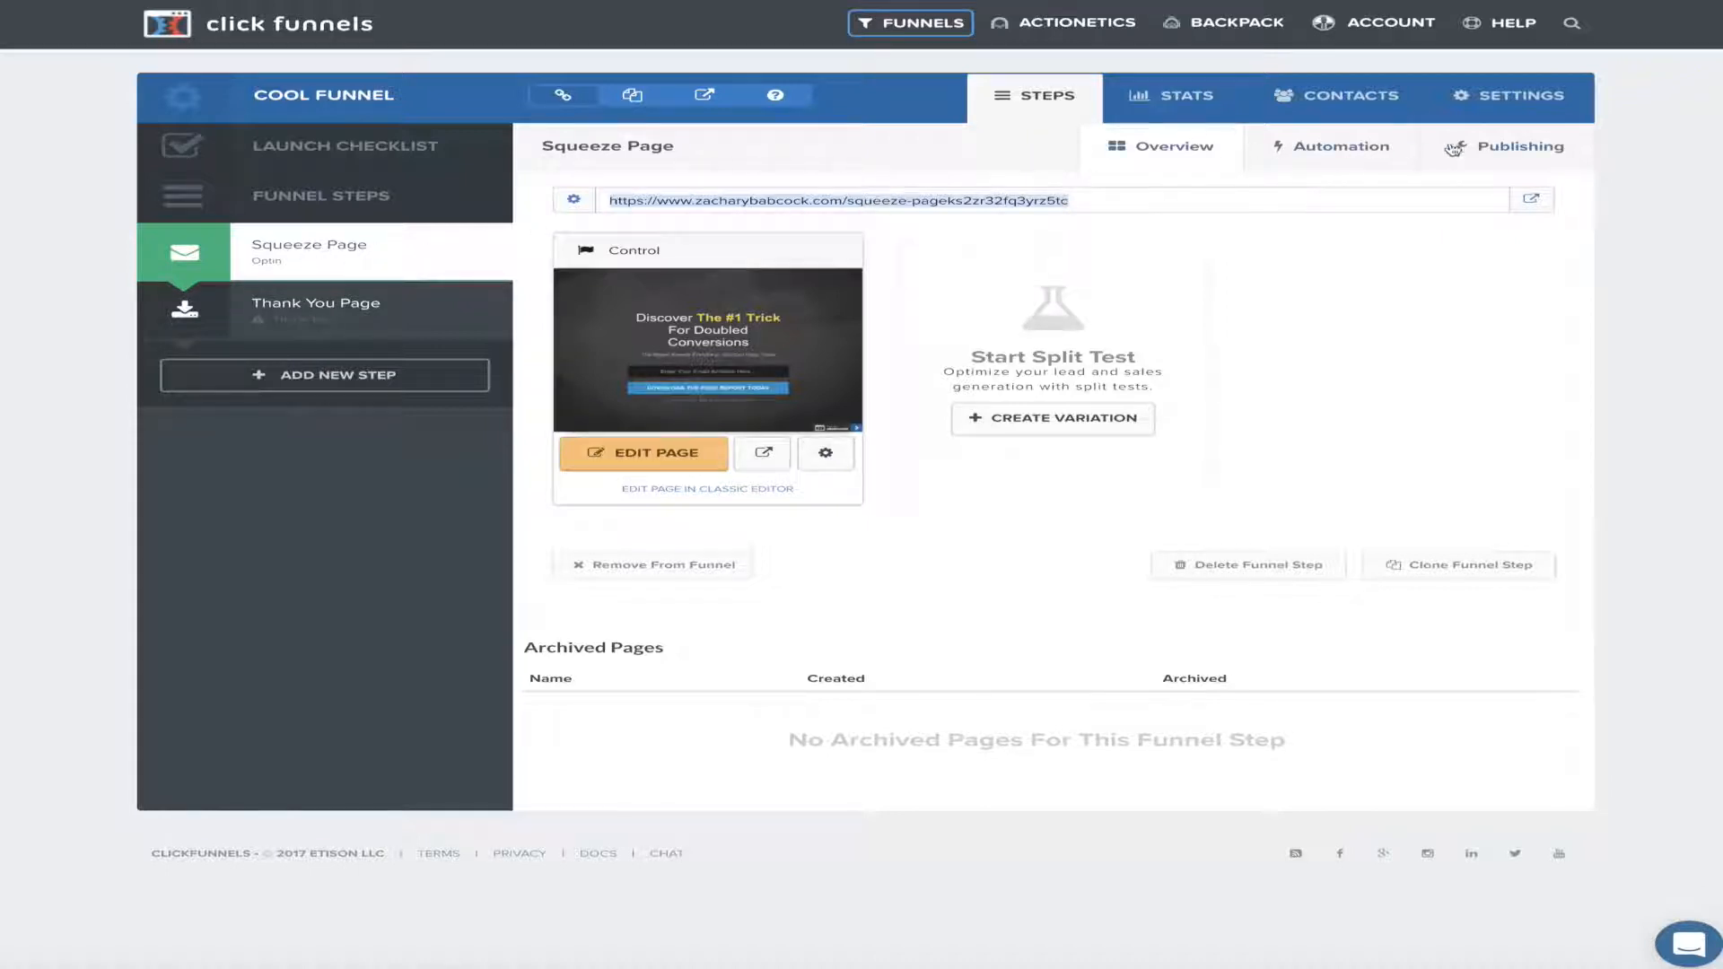
# In Publishing settings, rename the step 'Cool page' and replace its path with 'cool'
pyautogui.click(1530, 148)
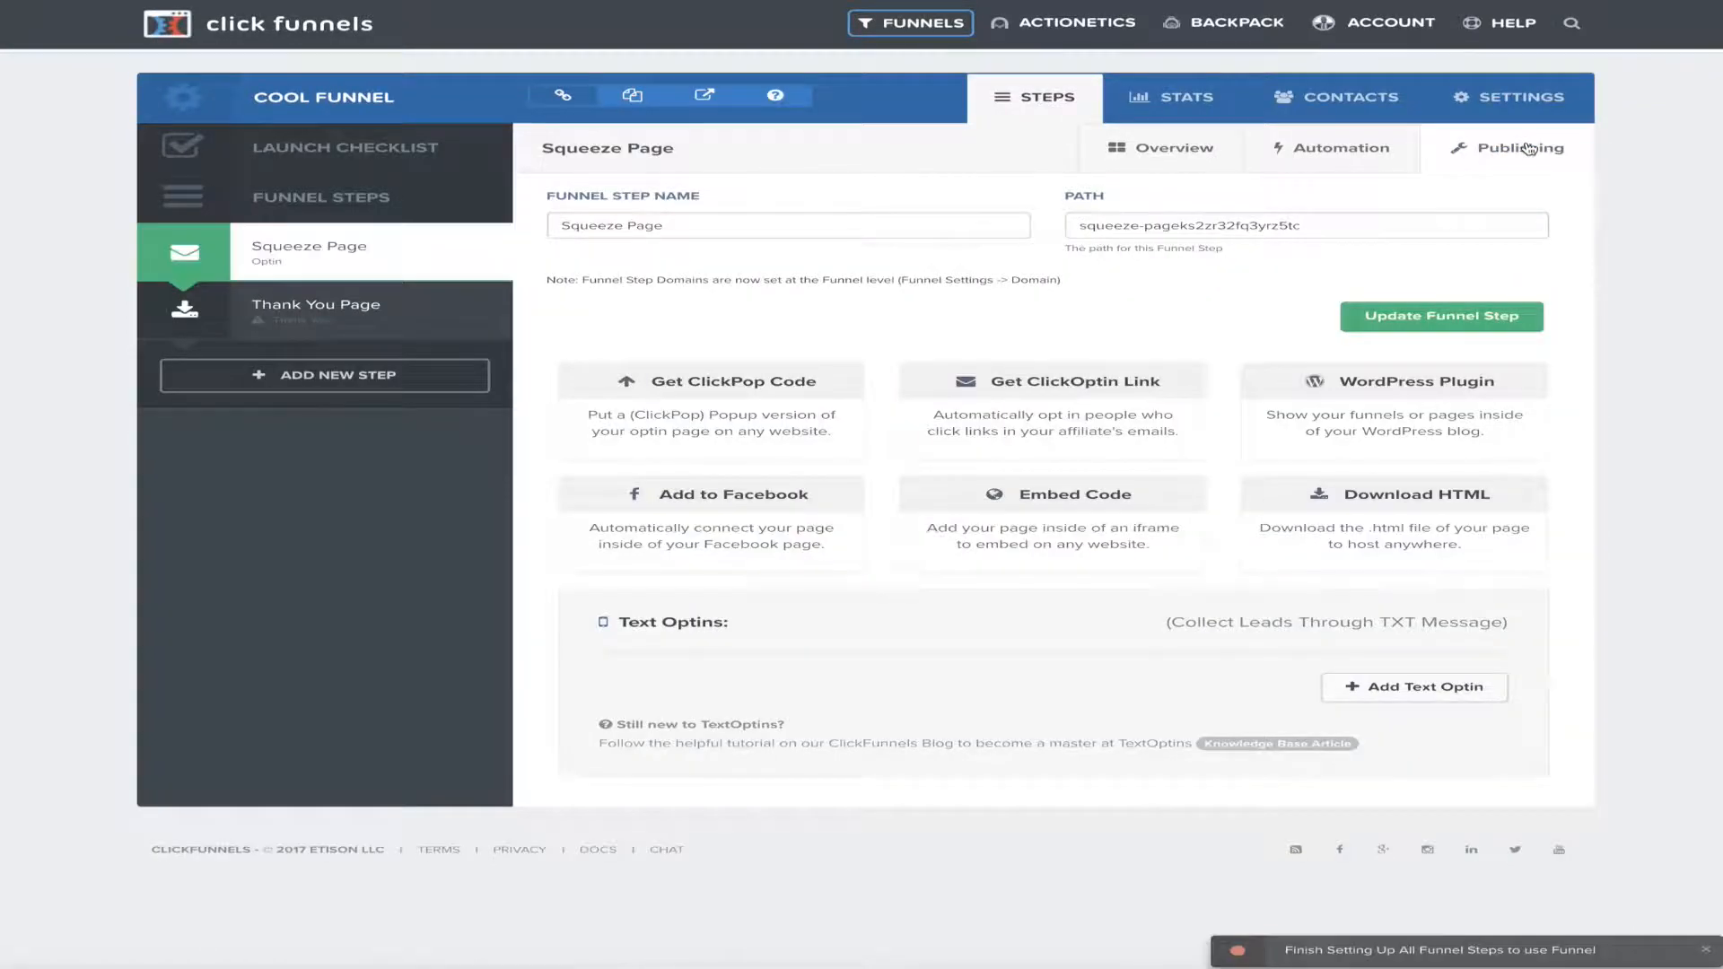
pyautogui.click(684, 228)
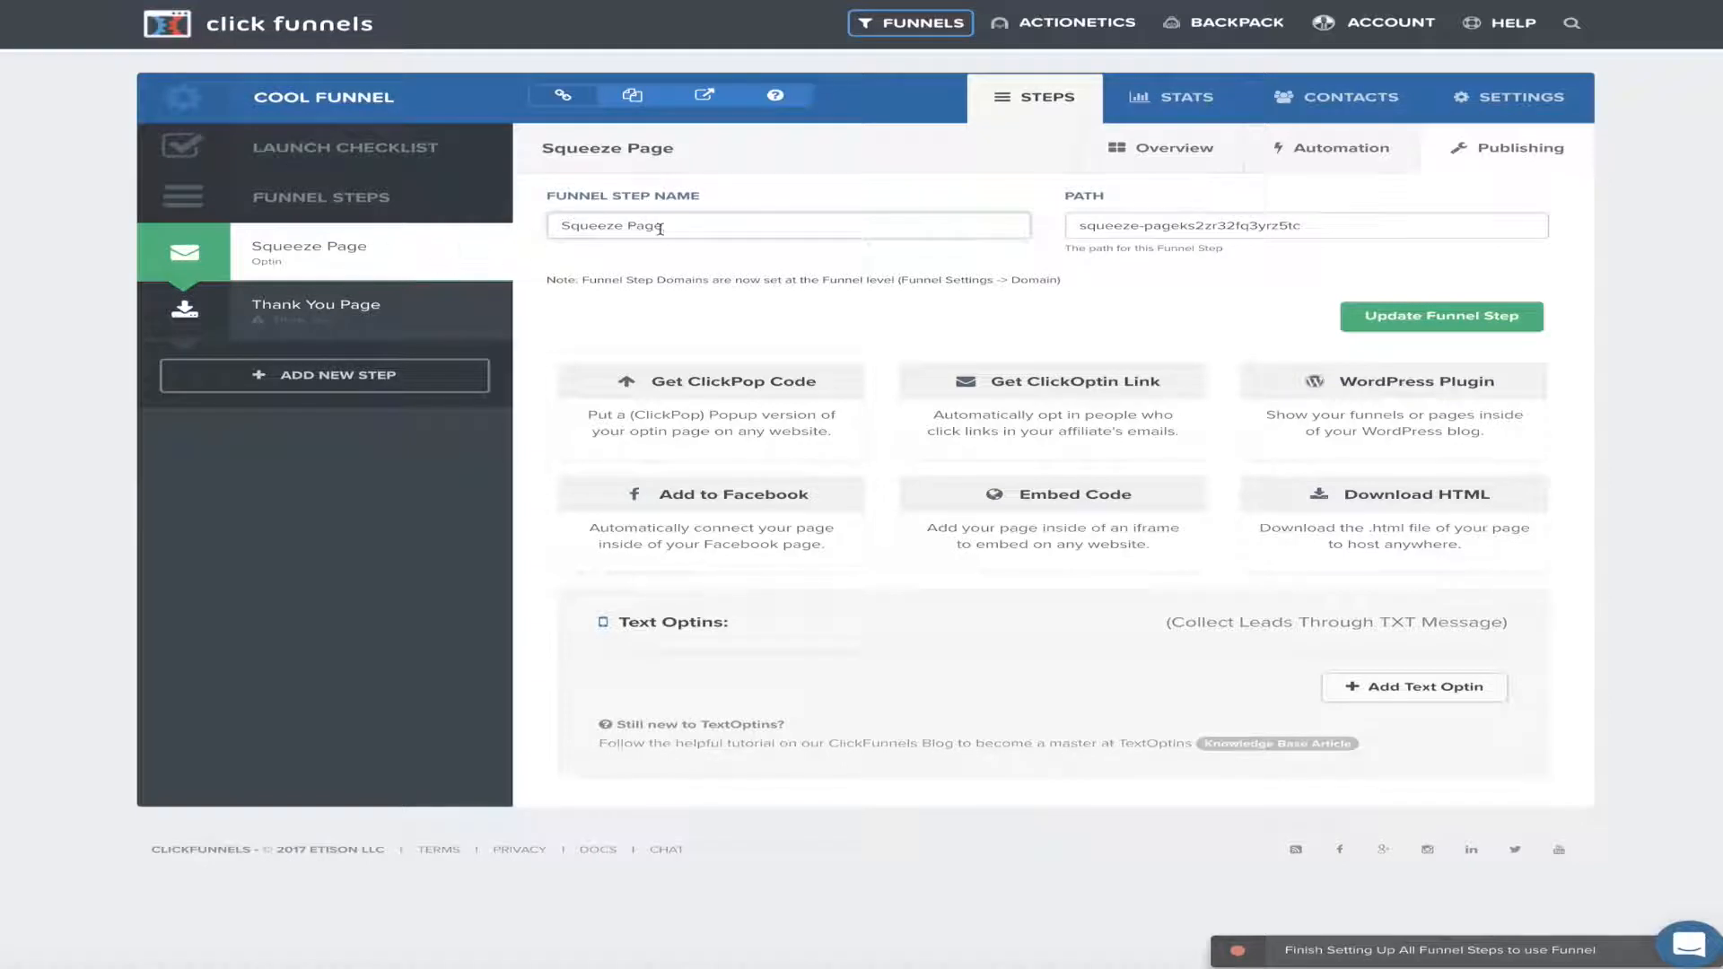
pyautogui.press('BackSpace')
pyautogui.press('BackSpace')
pyautogui.press('BackSpace')
pyautogui.press('BackSpace')
pyautogui.press('BackSpace')
pyautogui.press('BackSpace')
pyautogui.press('BackSpace')
pyautogui.press('BackSpace')
pyautogui.write('Cool ')
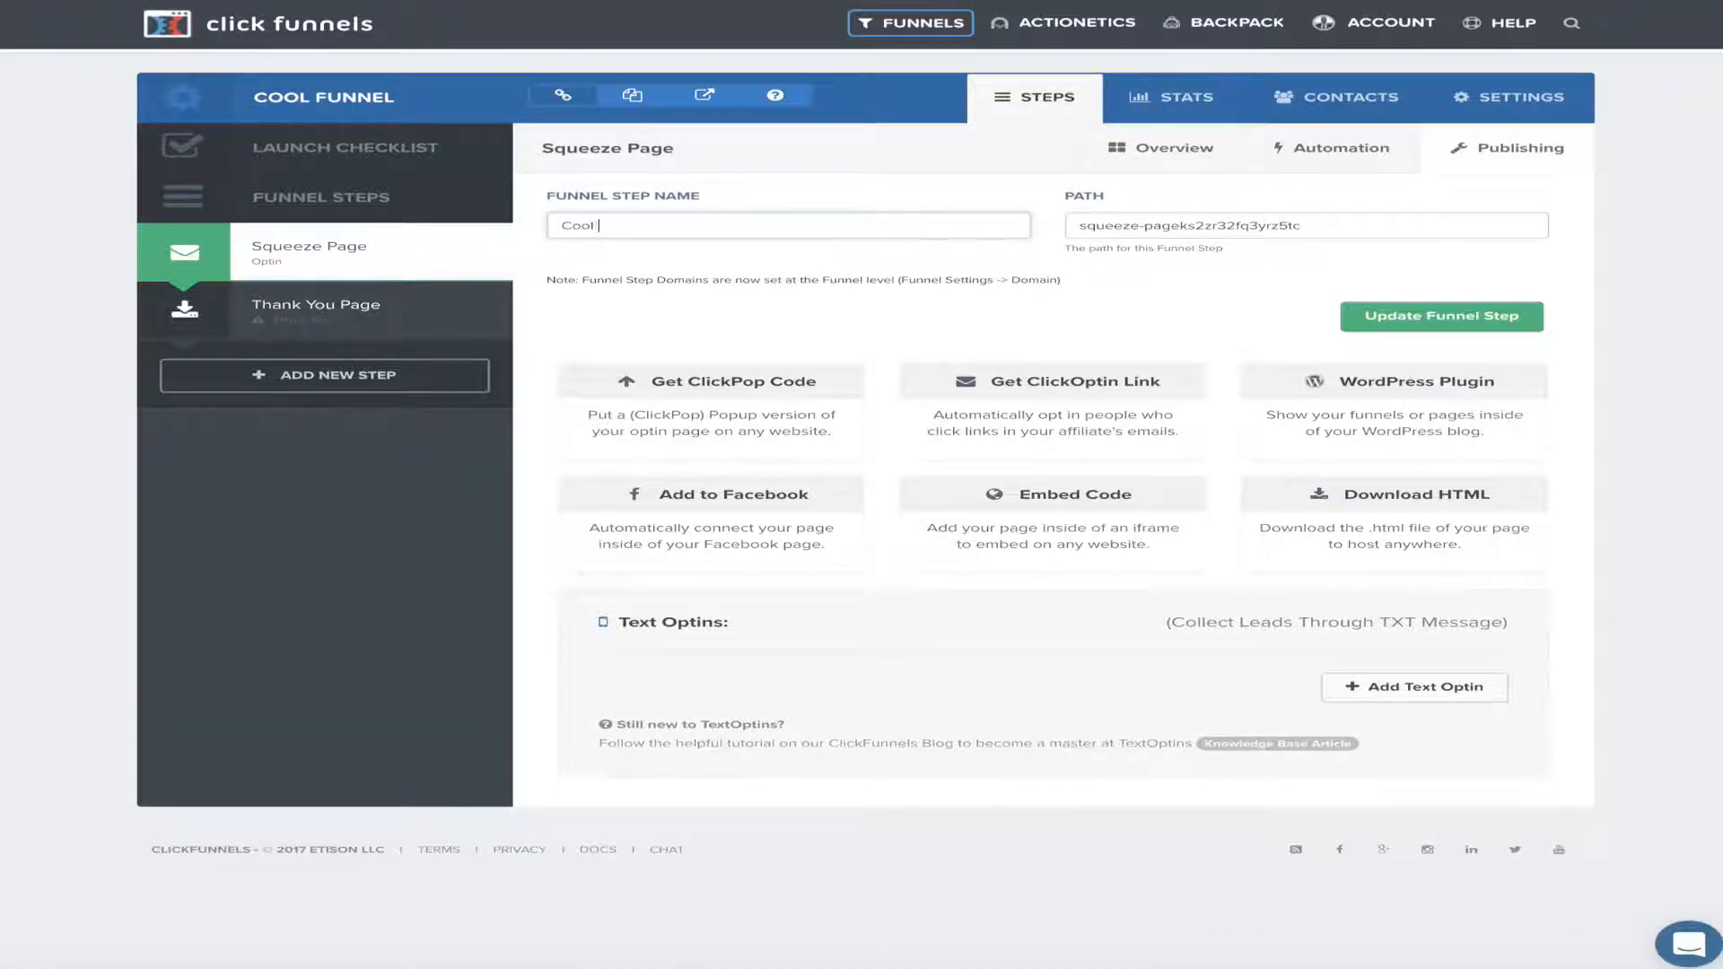
pyautogui.write('page')
pyautogui.click(1376, 226)
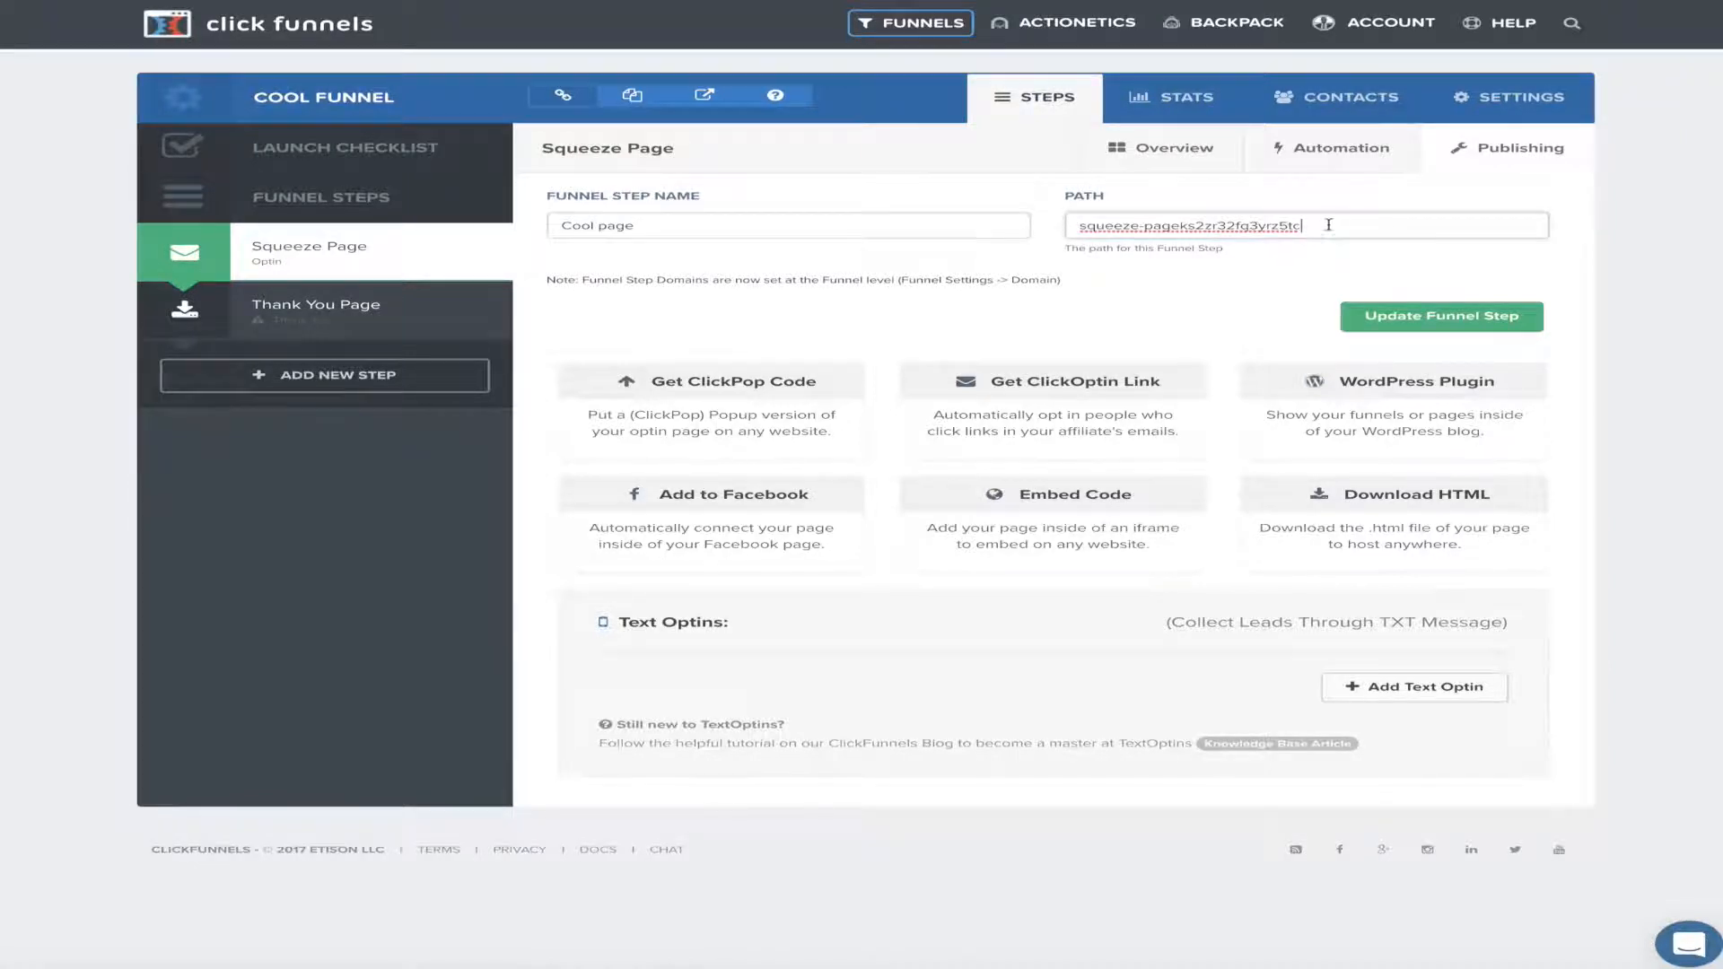
pyautogui.moveTo(1328, 226); pyautogui.dragTo(1078, 229)
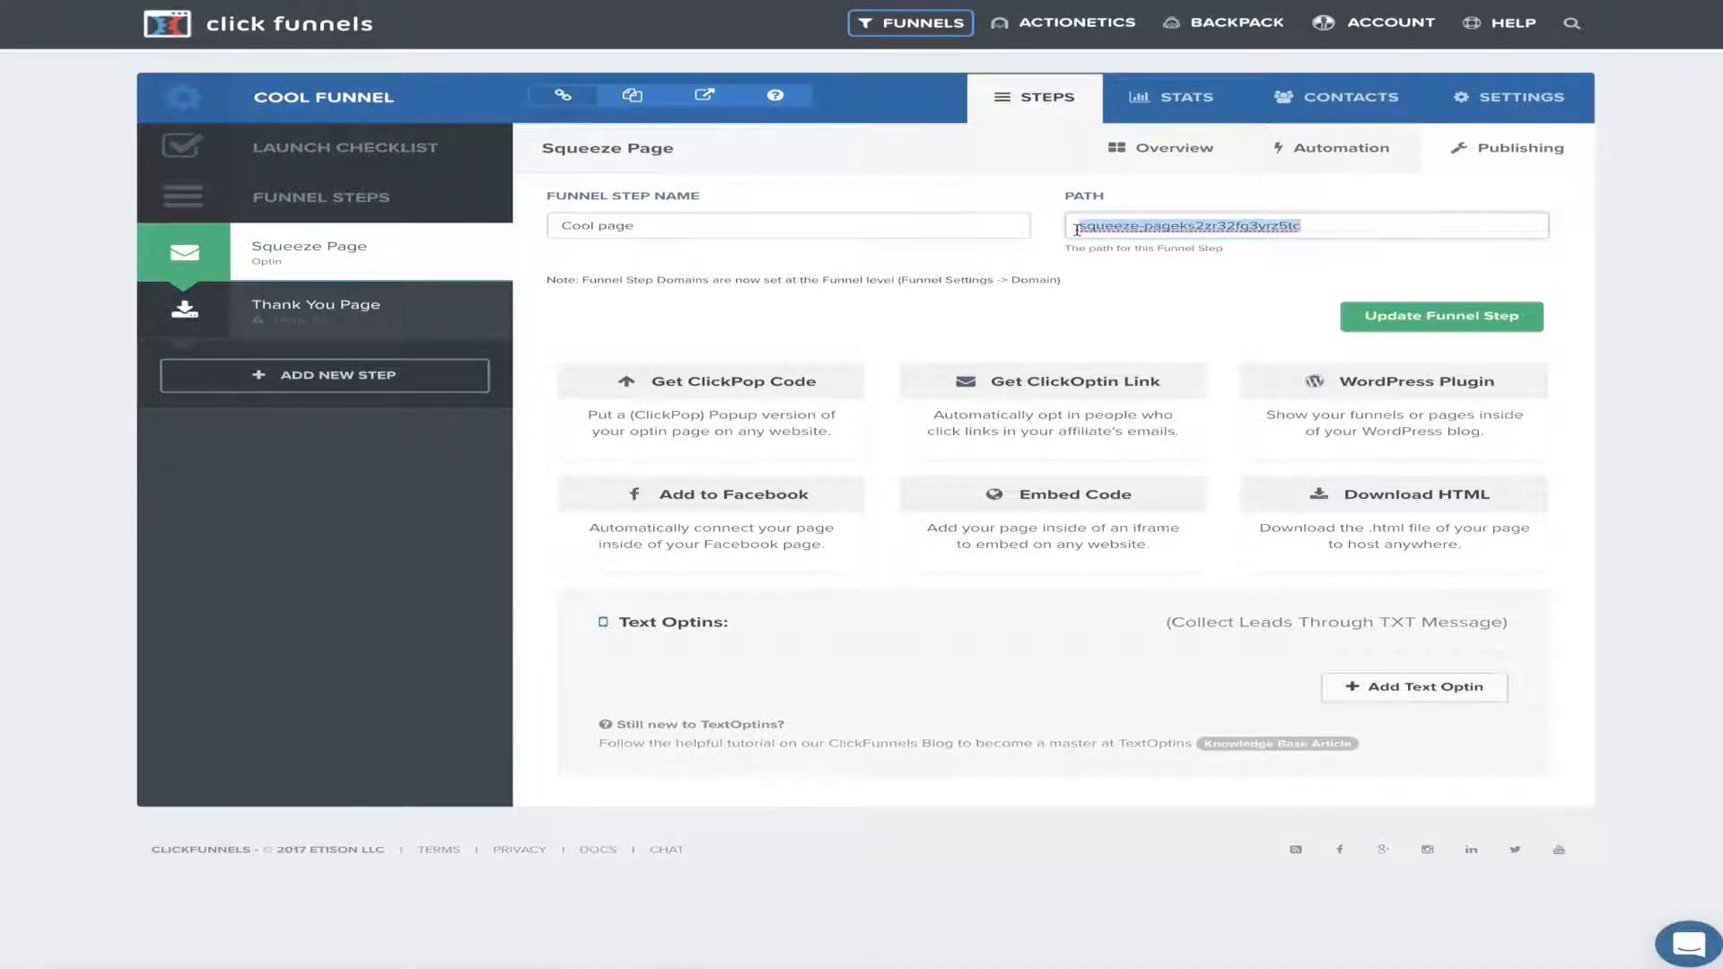
pyautogui.press('BackSpace')
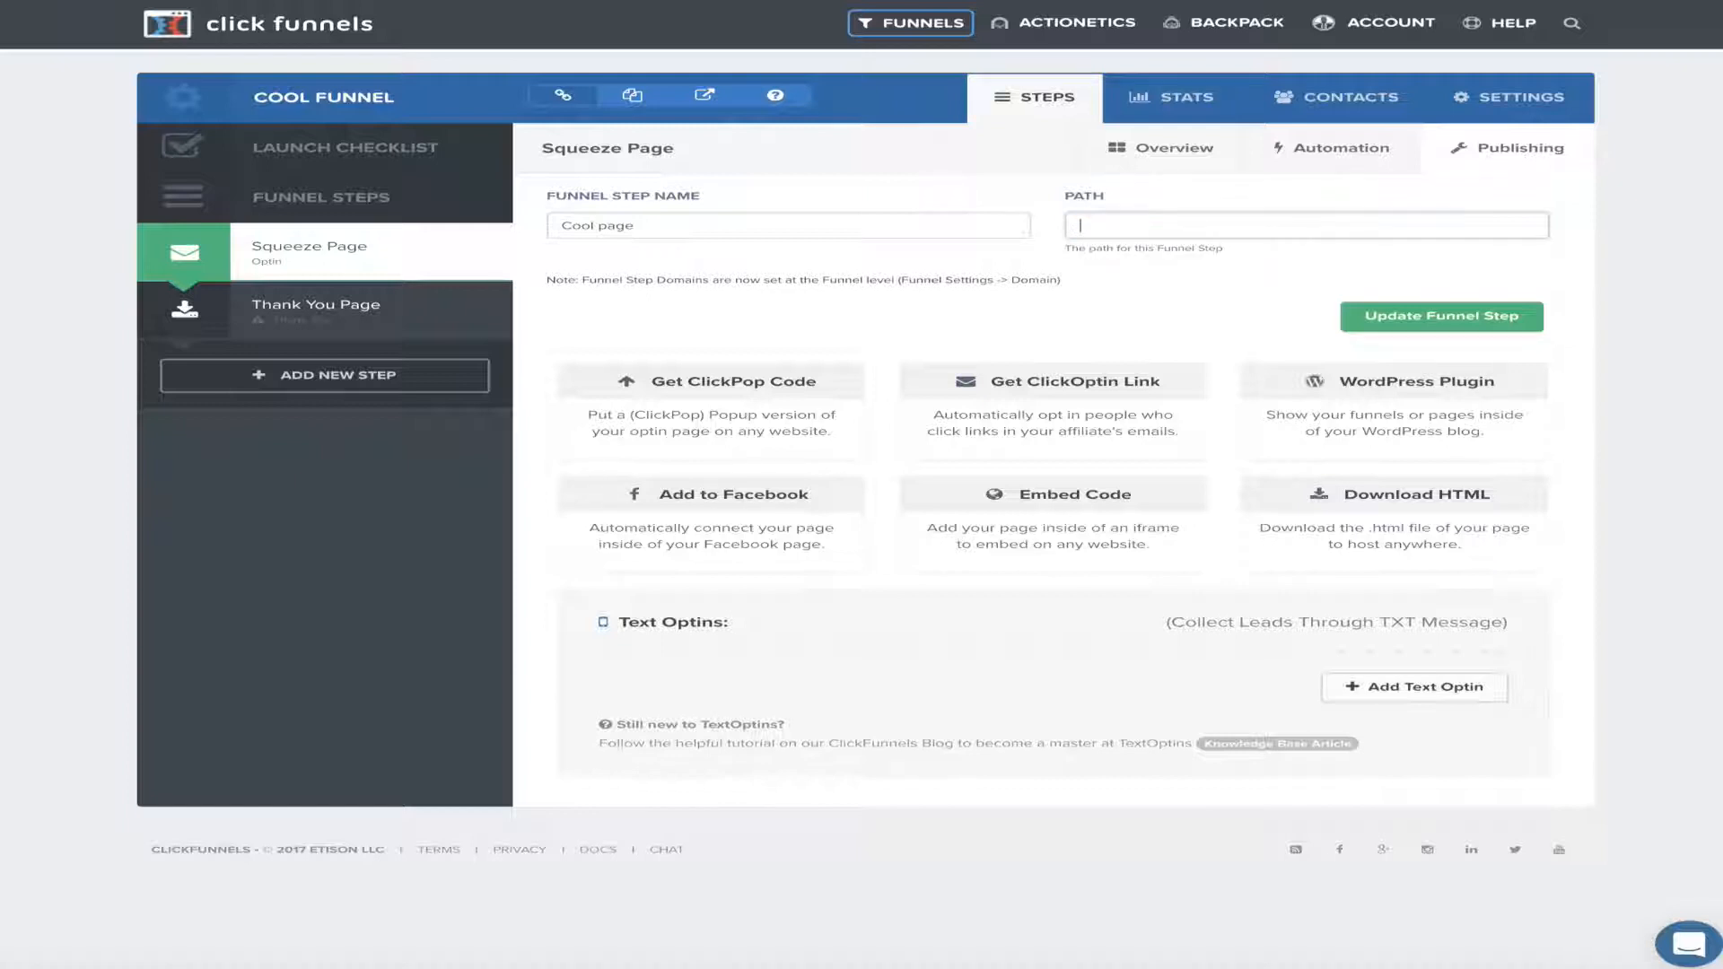
pyautogui.write('c')
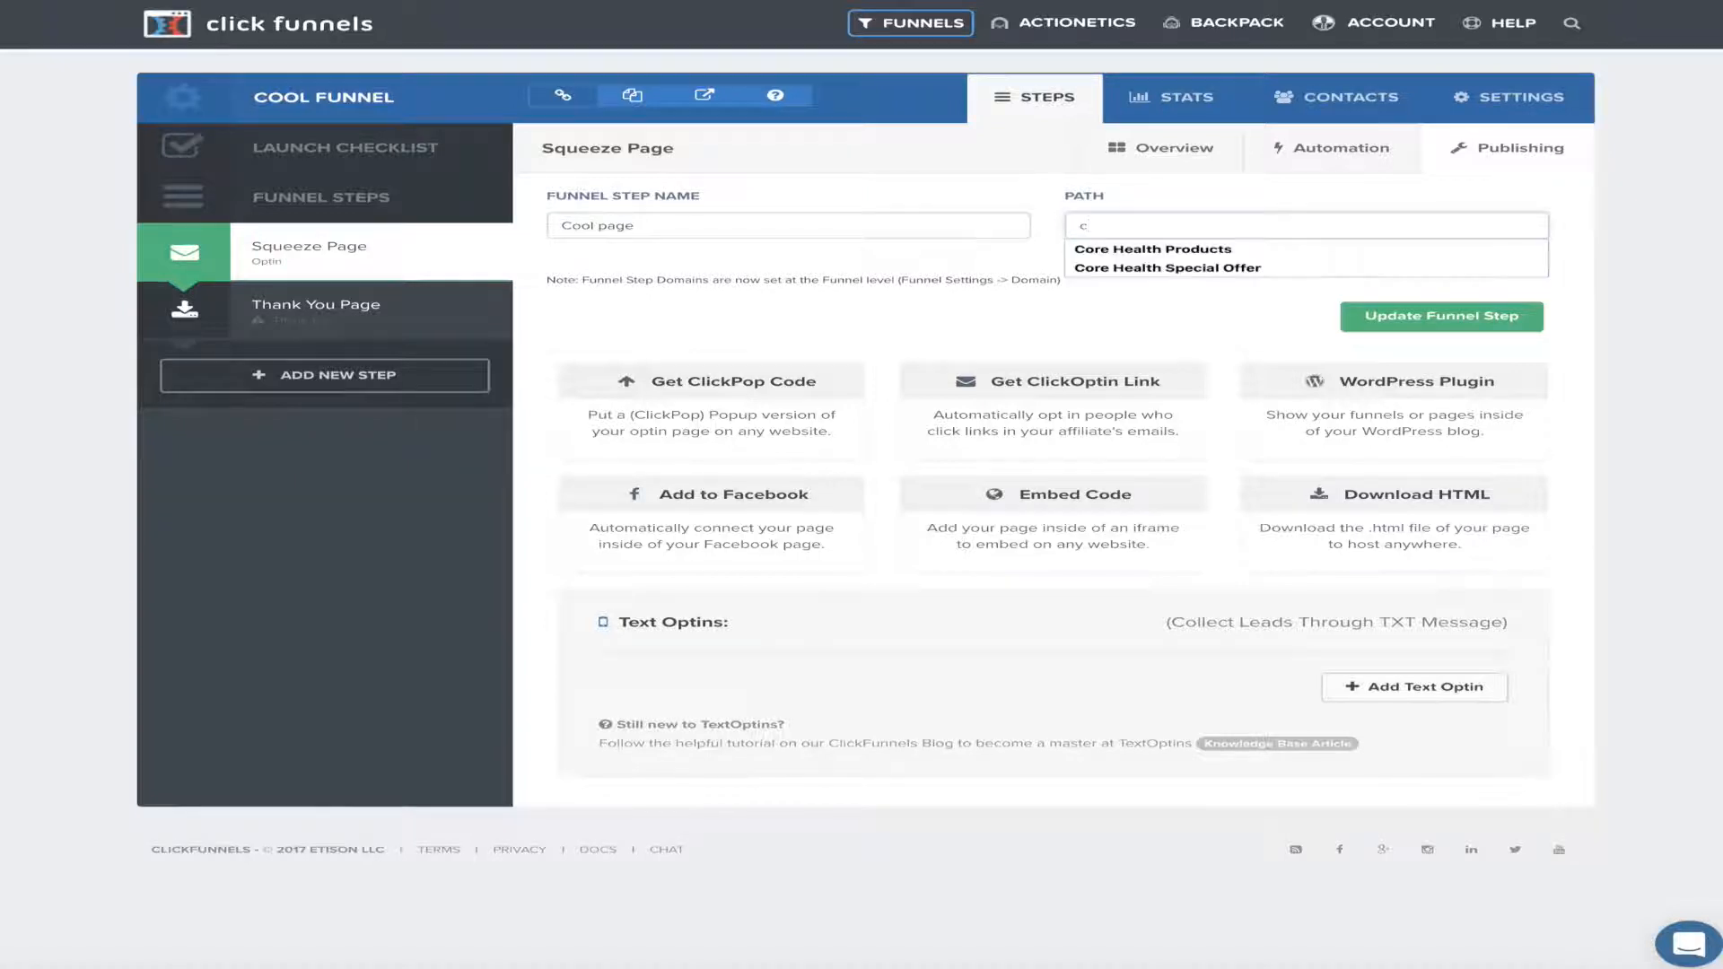
pyautogui.write('ool page')
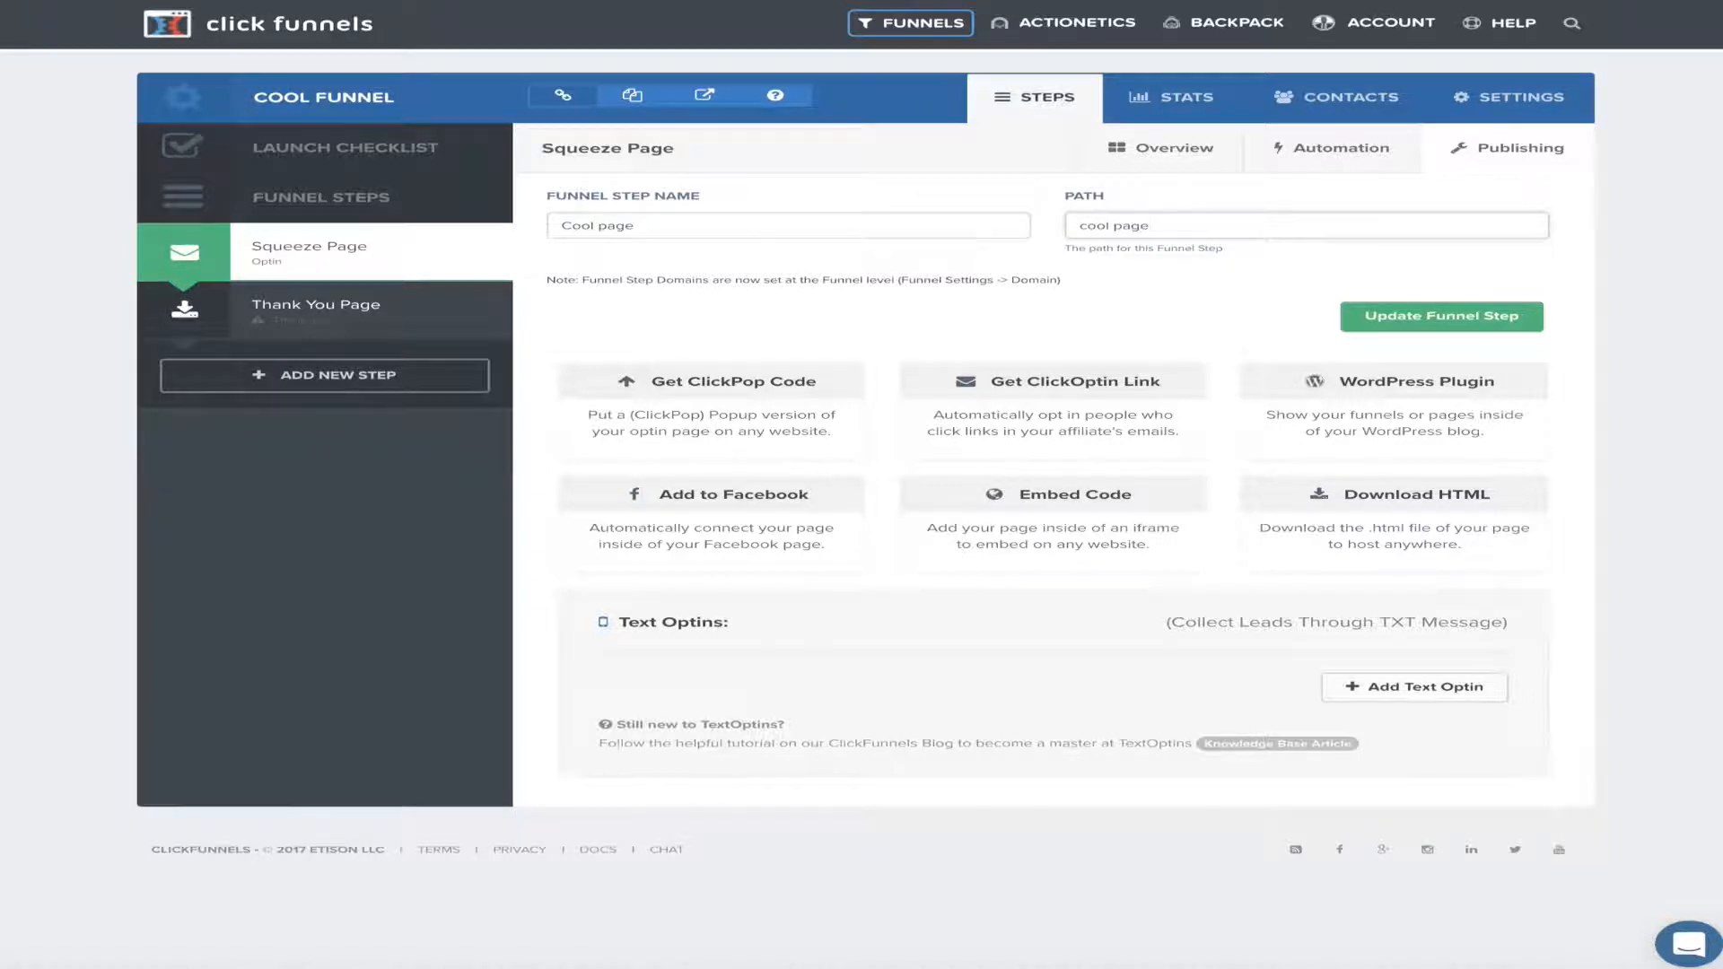
# Save the Cool page step at path cool-page and open it in the page editor
pyautogui.click(1469, 319)
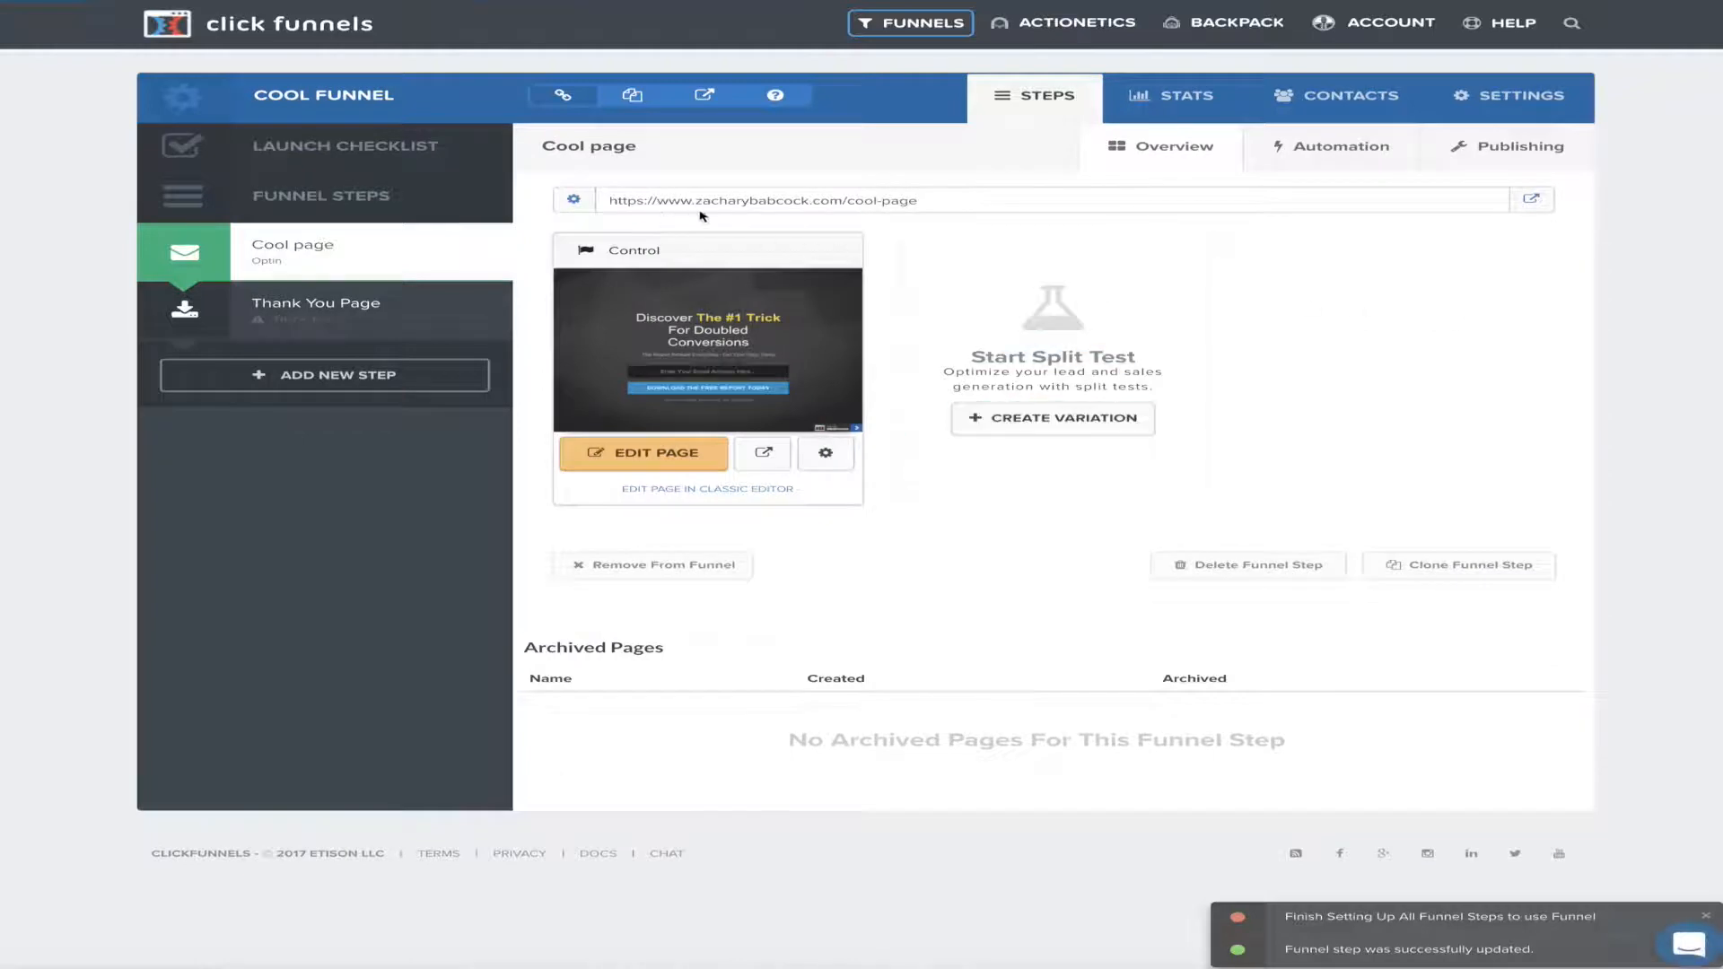
pyautogui.moveTo(957, 206); pyautogui.dragTo(603, 203)
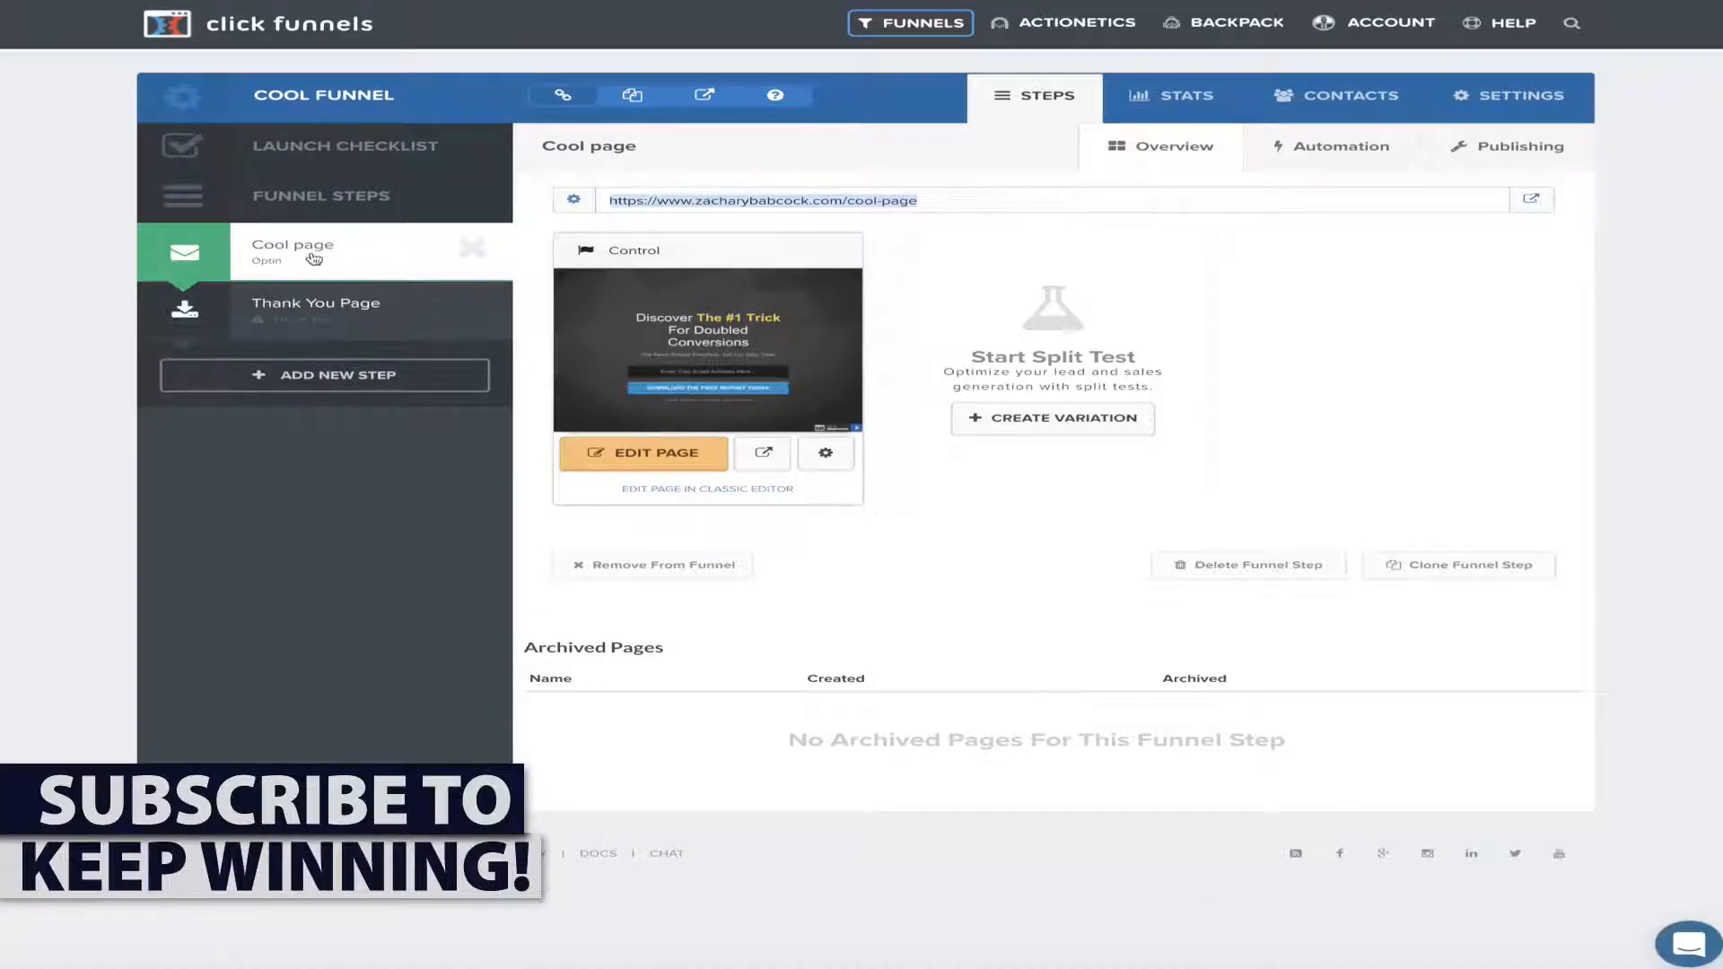
pyautogui.click(627, 456)
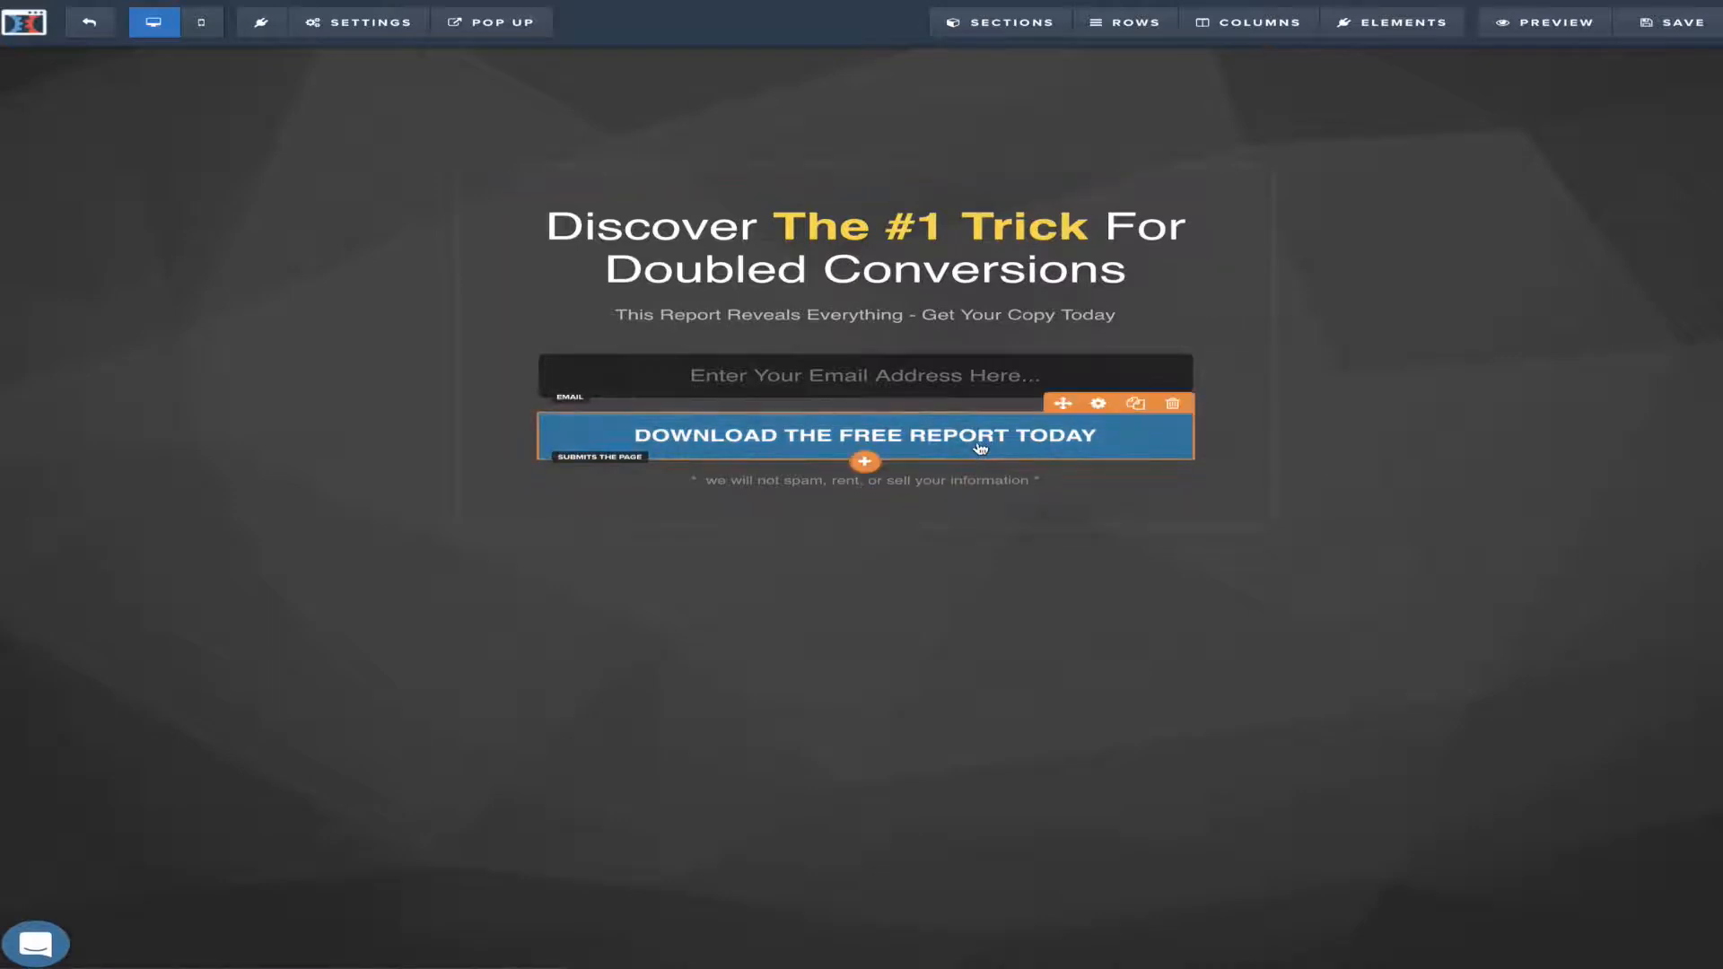
# Delete the download report button and return the headline to the top of the page
pyautogui.click(1174, 407)
pyautogui.click(1090, 74)
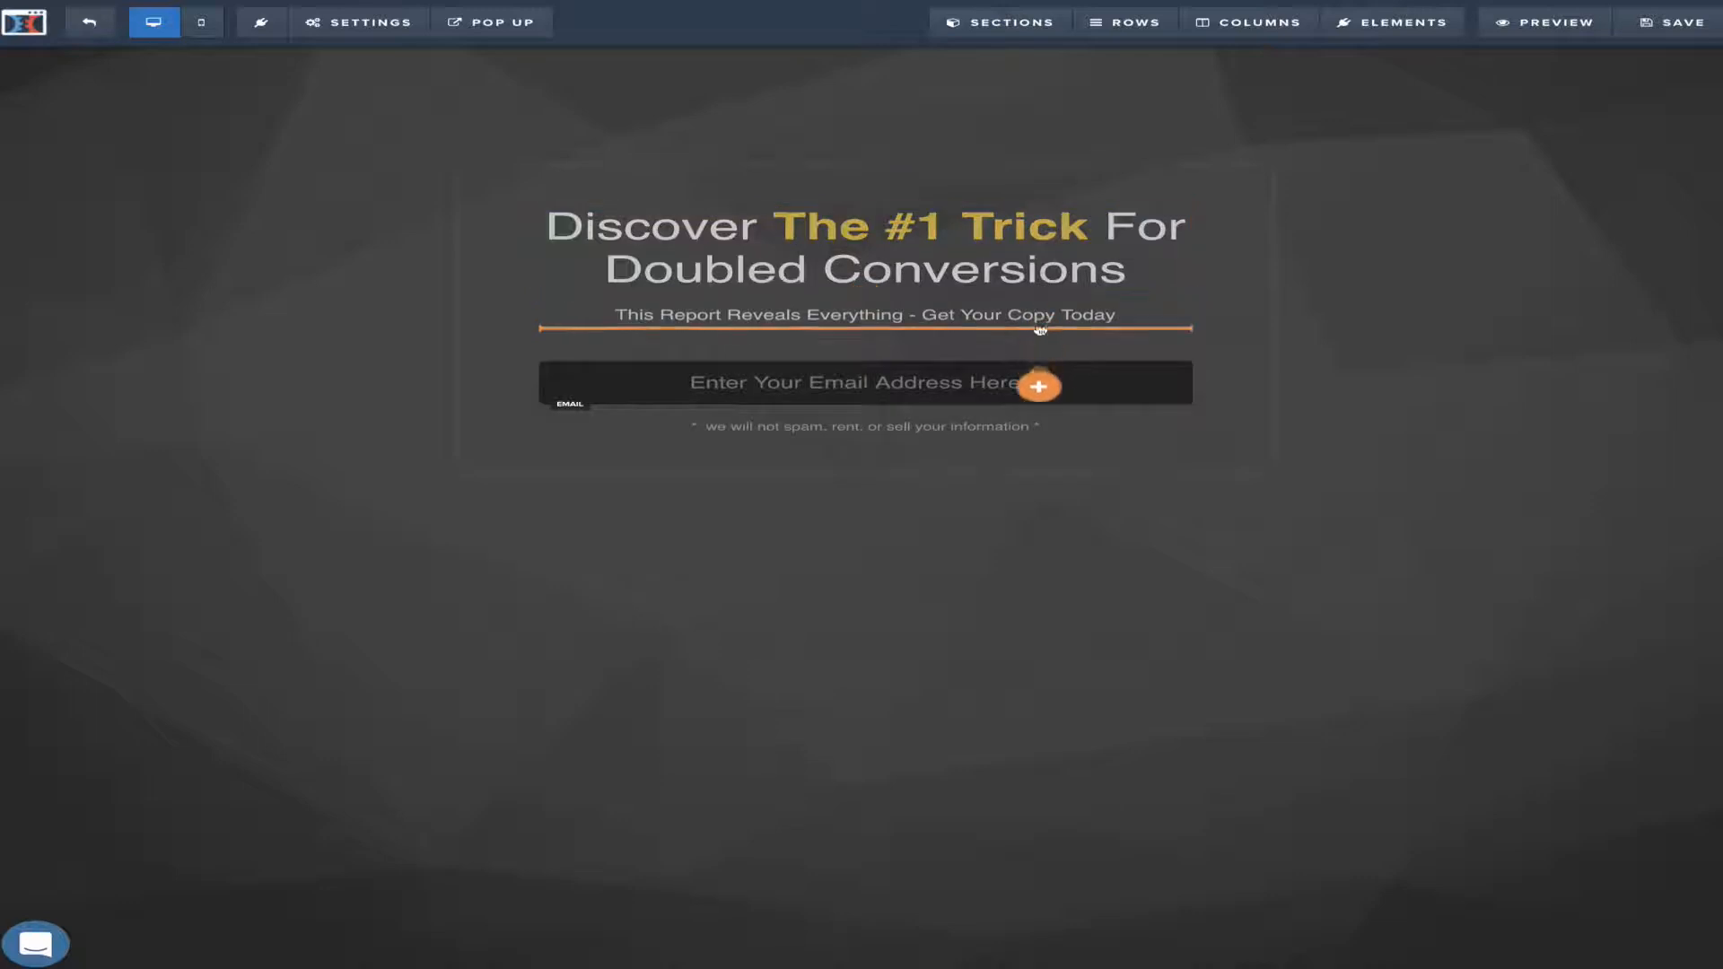
pyautogui.moveTo(1039, 427); pyautogui.dragTo(1038, 431)
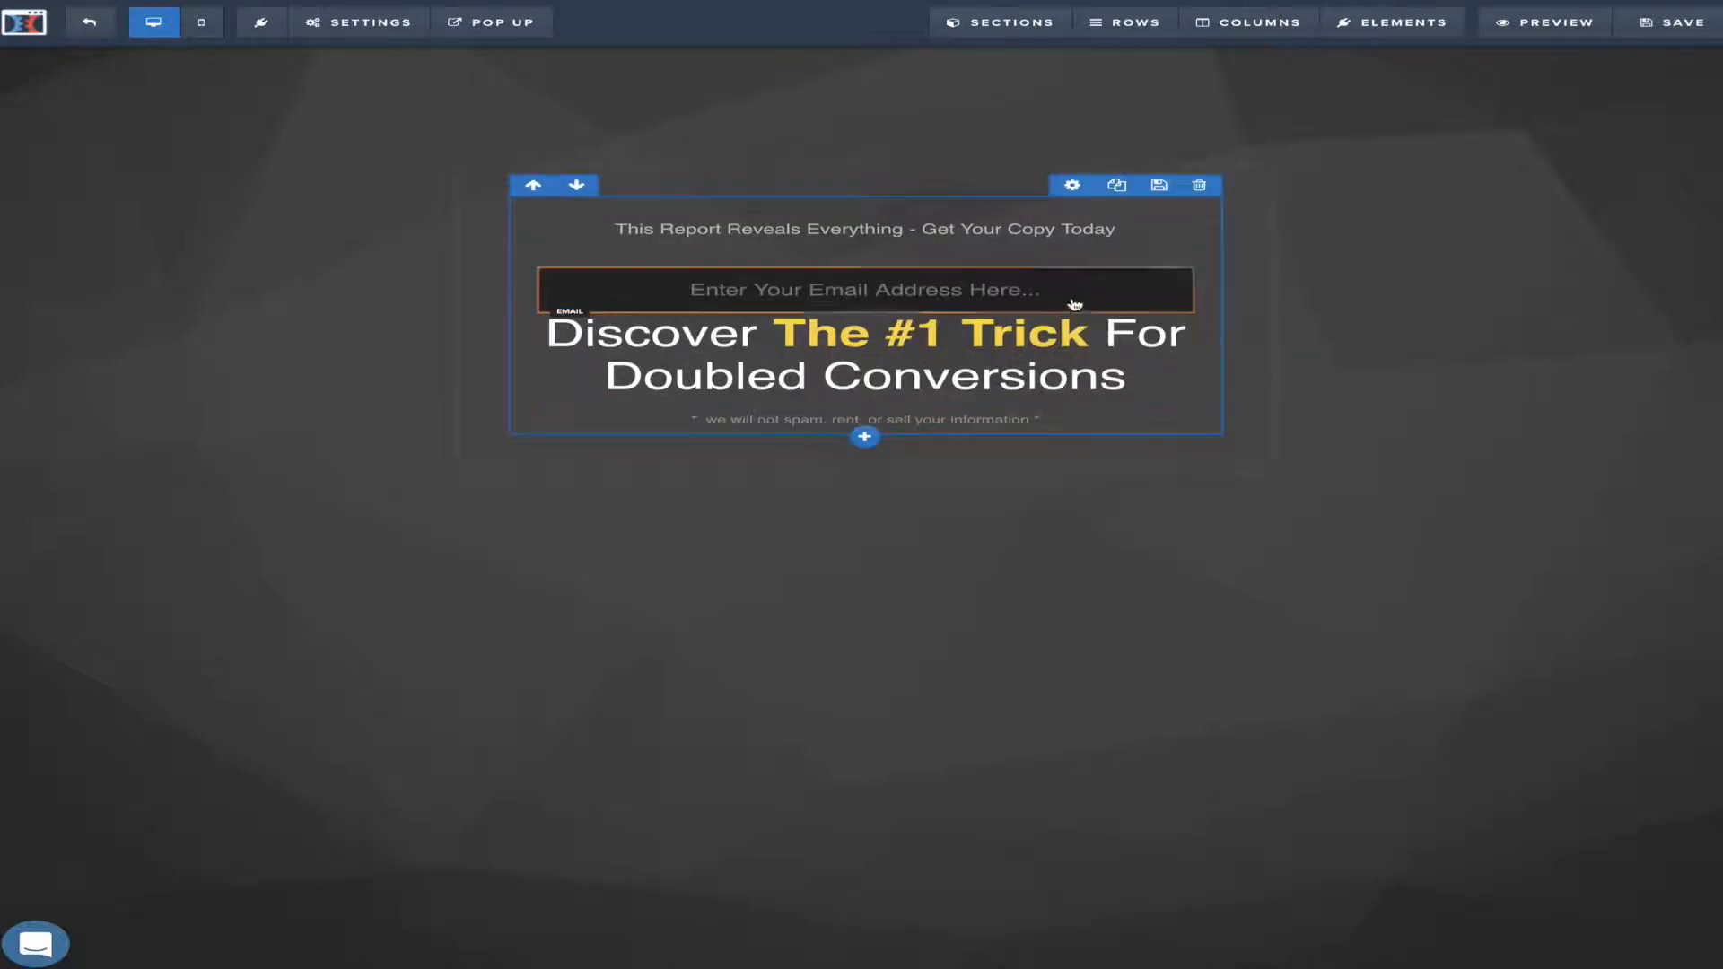
pyautogui.moveTo(1029, 354)
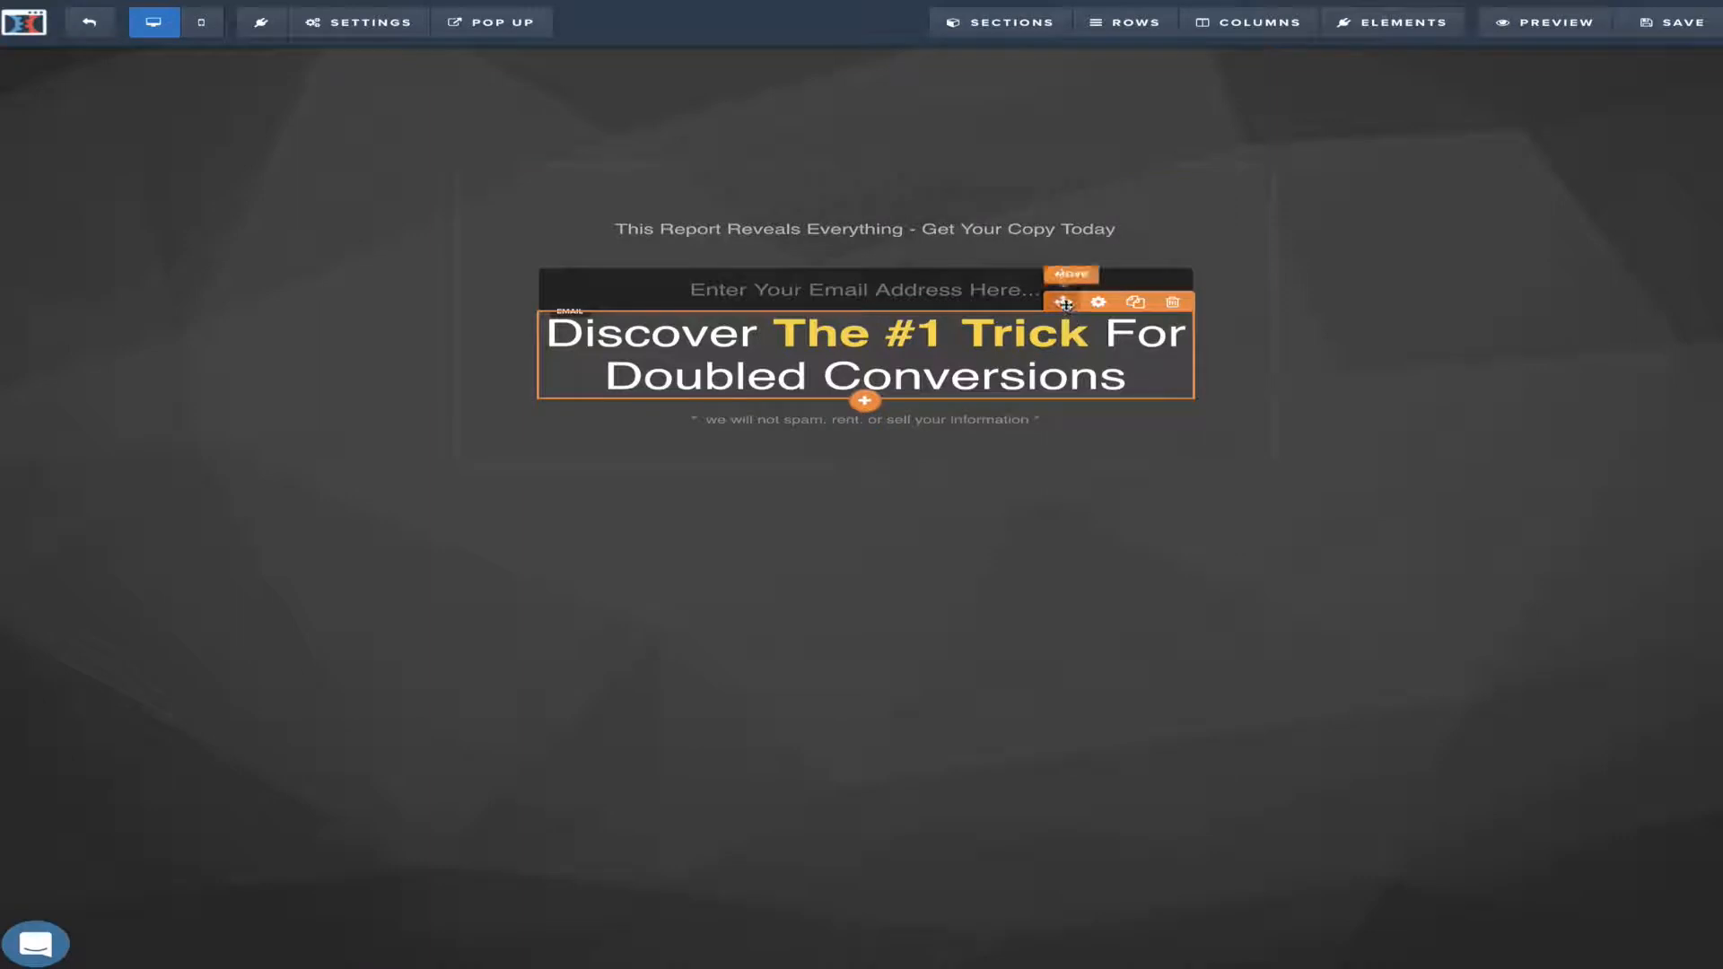
pyautogui.moveTo(1065, 304); pyautogui.dragTo(1071, 202)
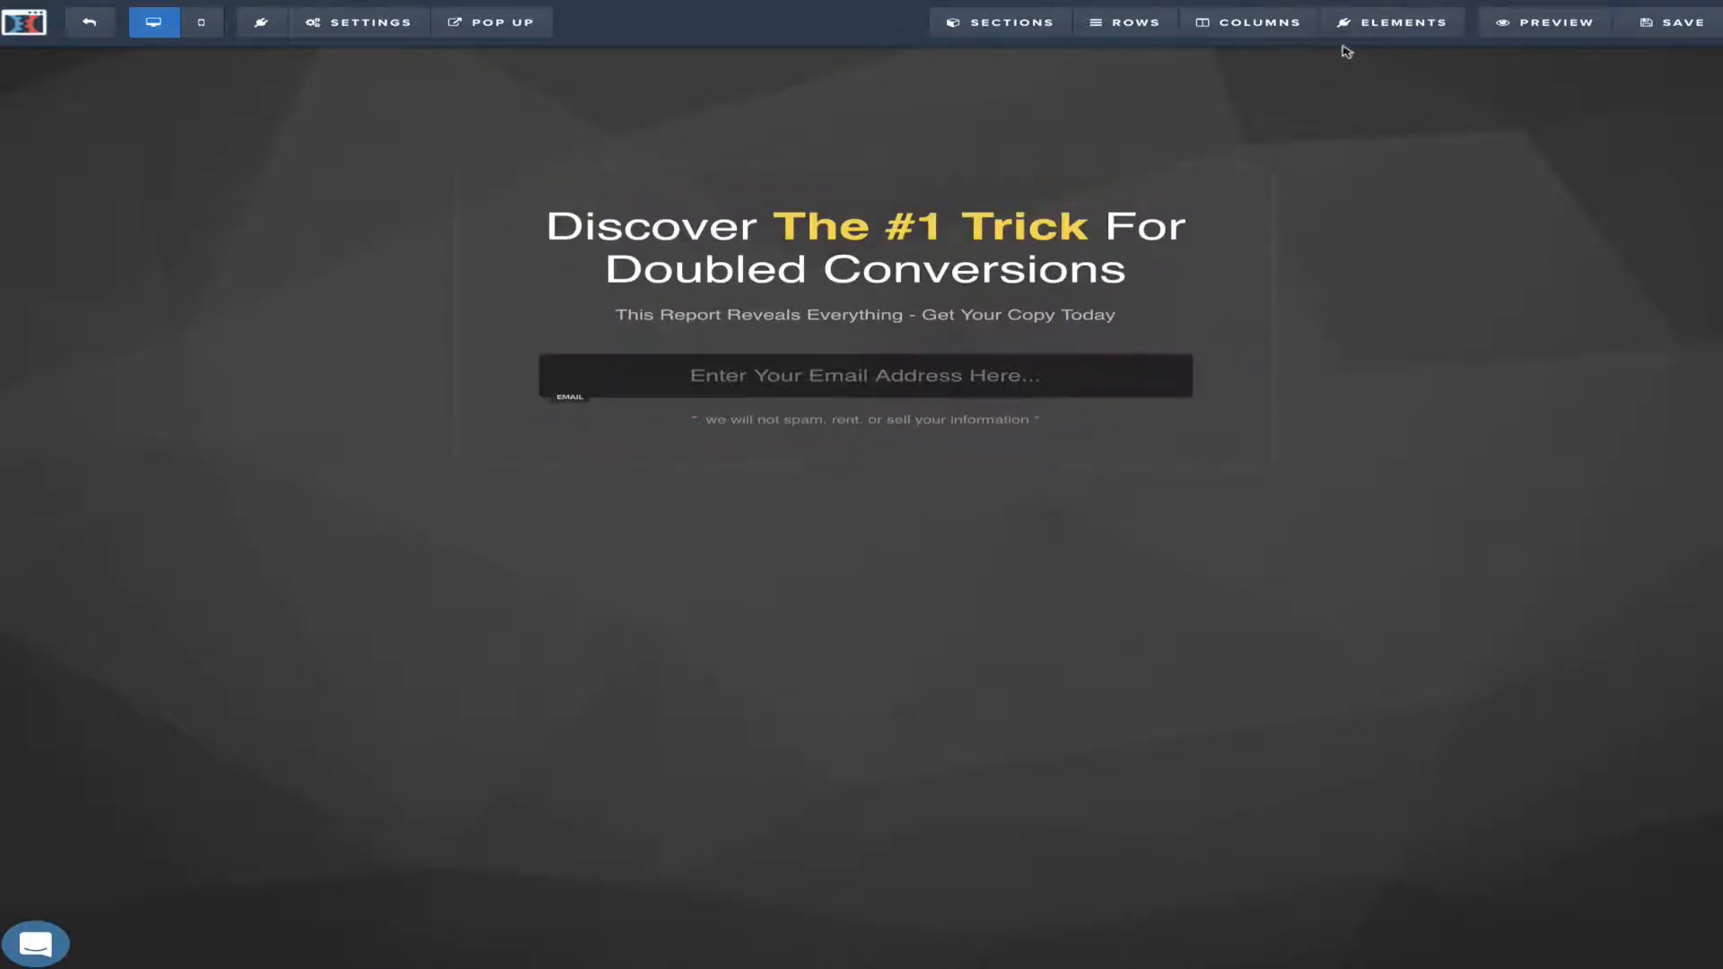
pyautogui.moveTo(1404, 16)
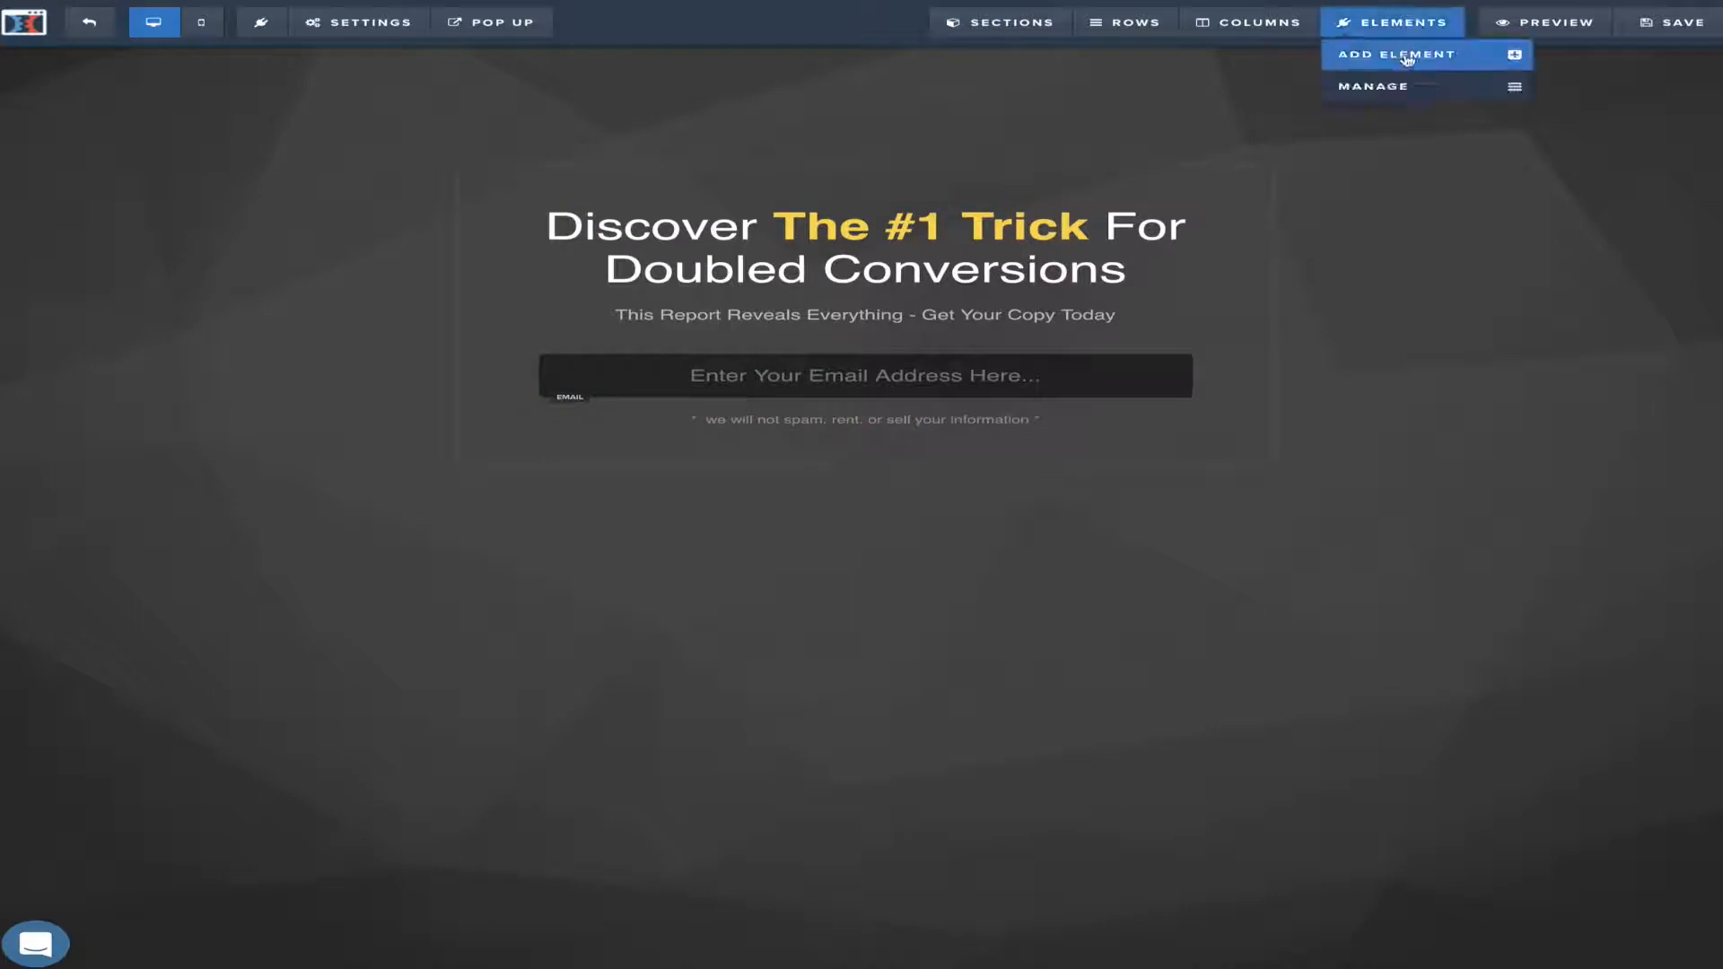
# Place a new Button element directly beneath the email field
pyautogui.click(1410, 55)
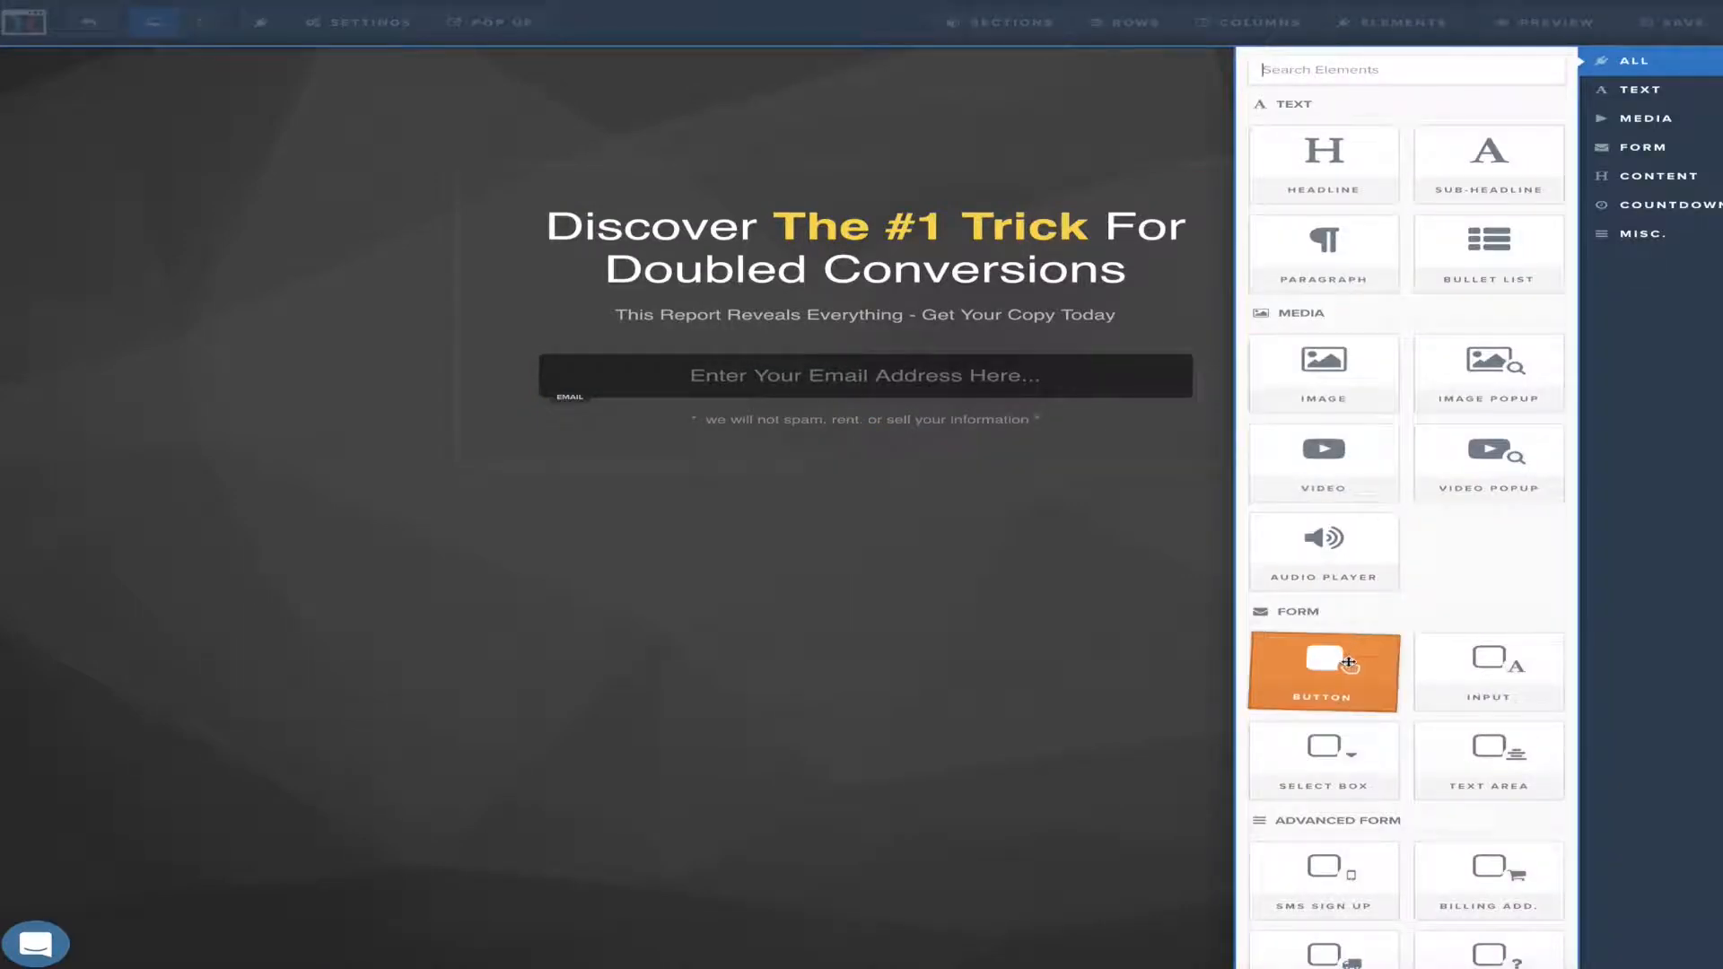
pyautogui.moveTo(1343, 662); pyautogui.dragTo(1062, 480)
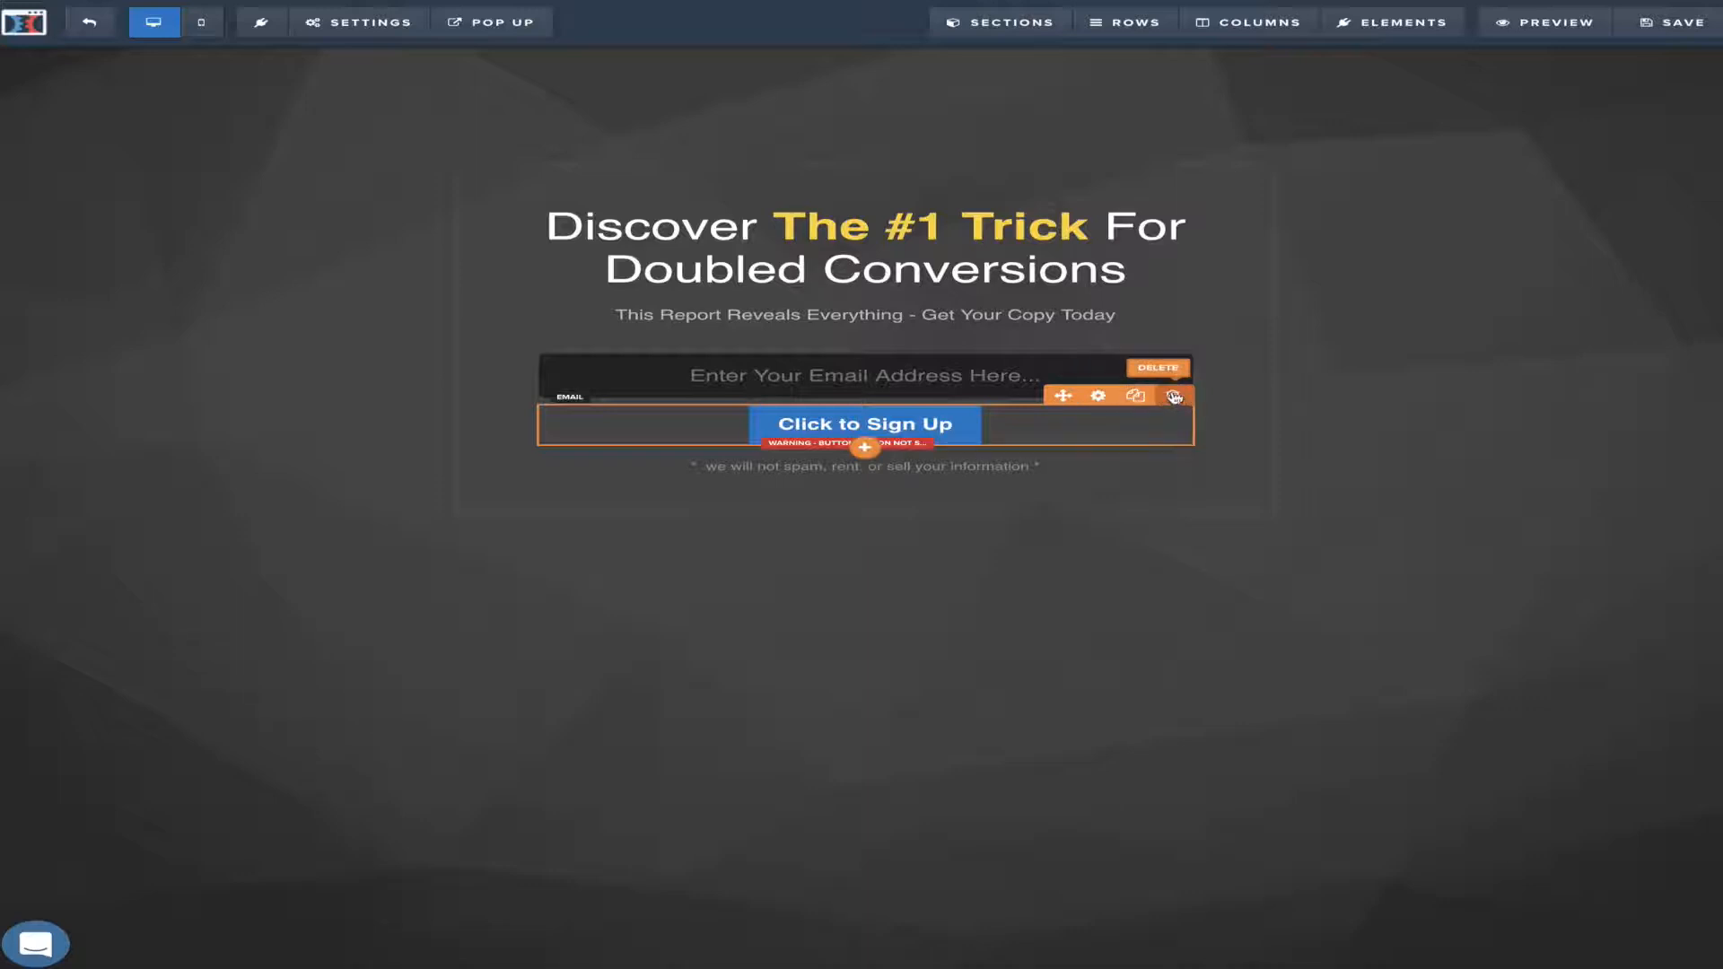
# Give the button a teal background and adjust its main and sub text sizes
pyautogui.click(1098, 396)
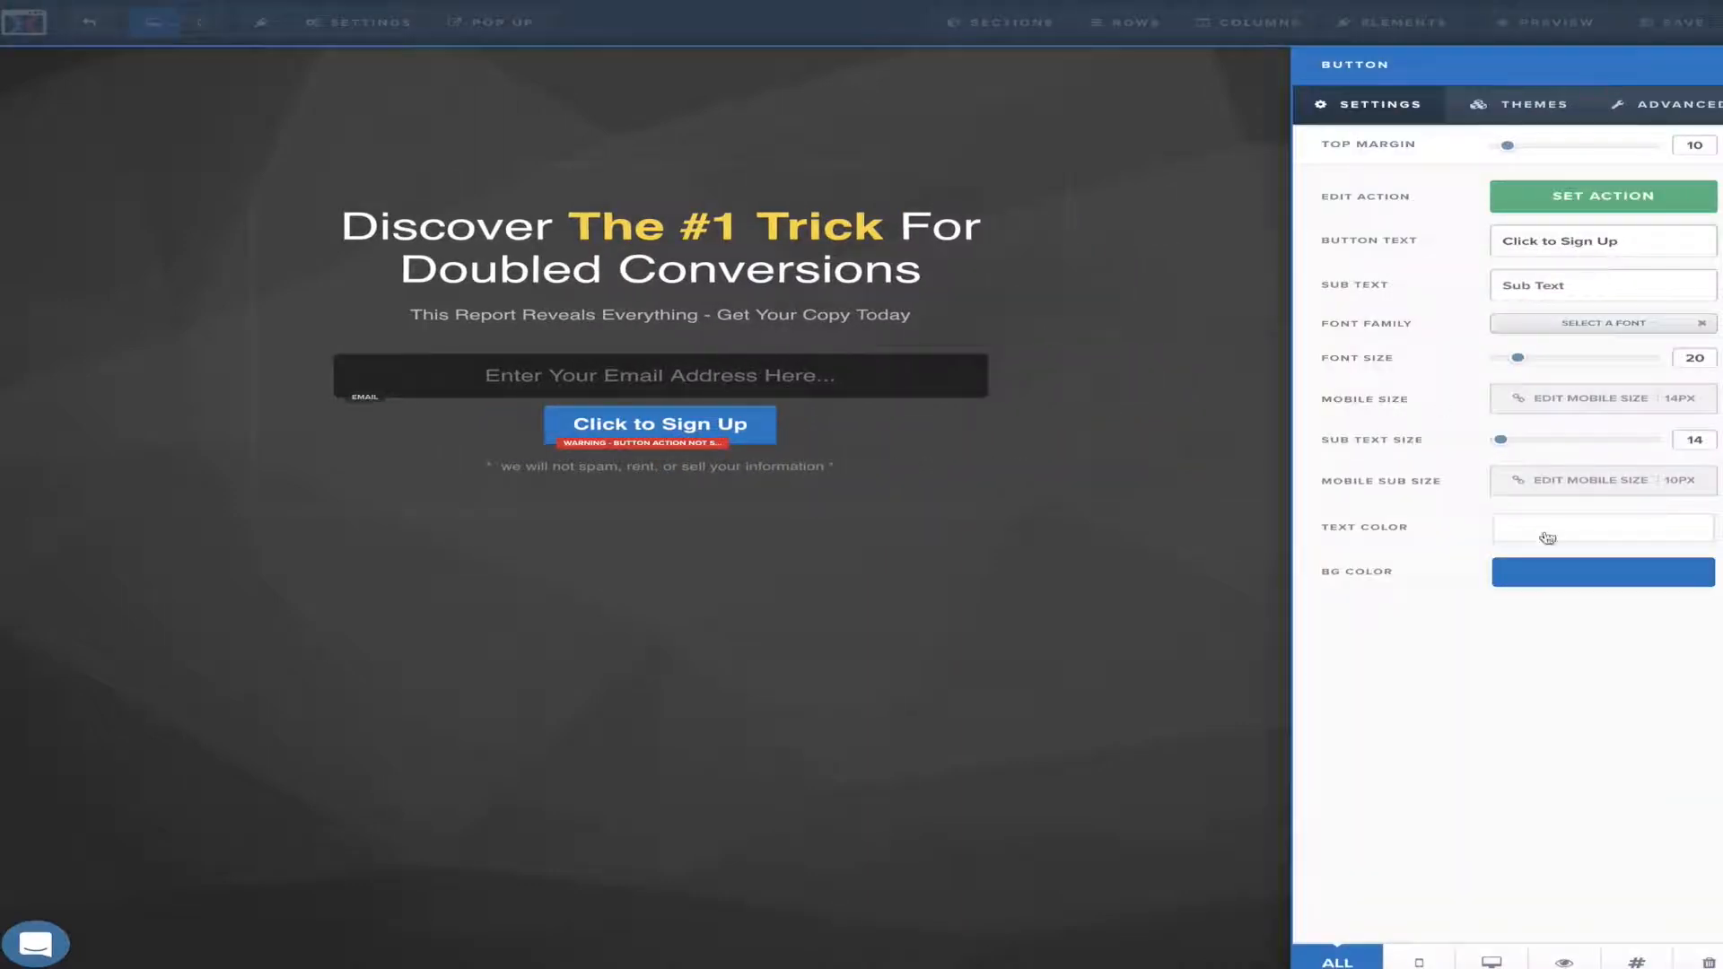
pyautogui.click(1638, 585)
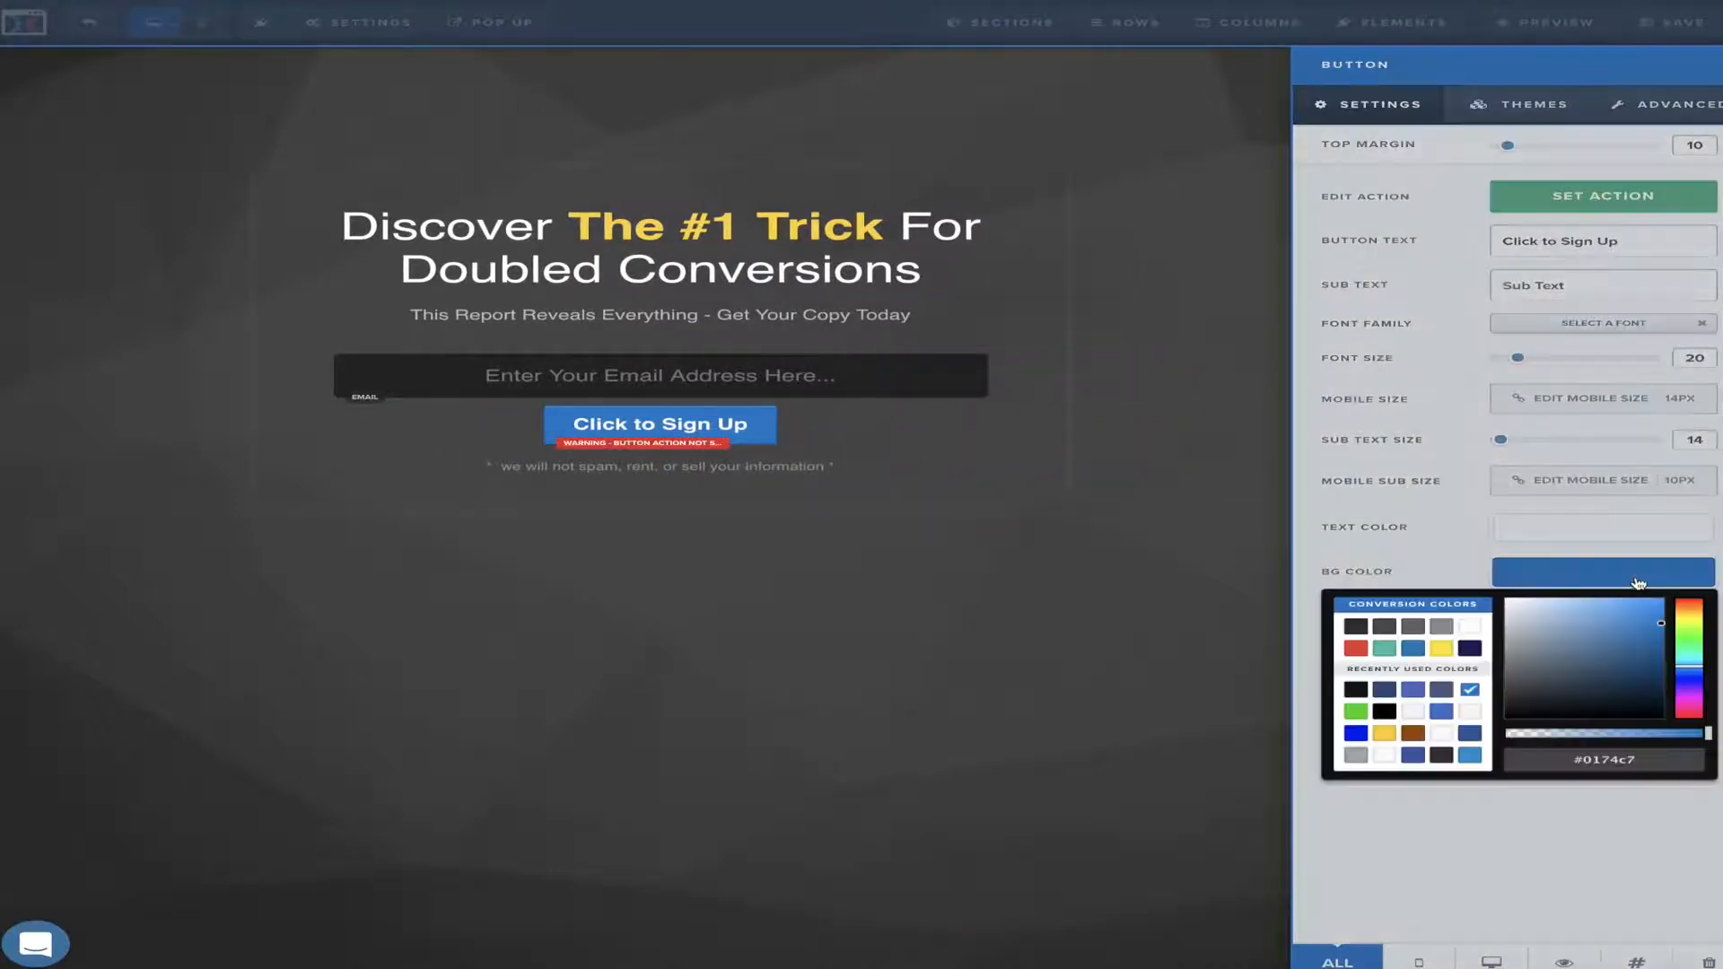
pyautogui.click(1384, 648)
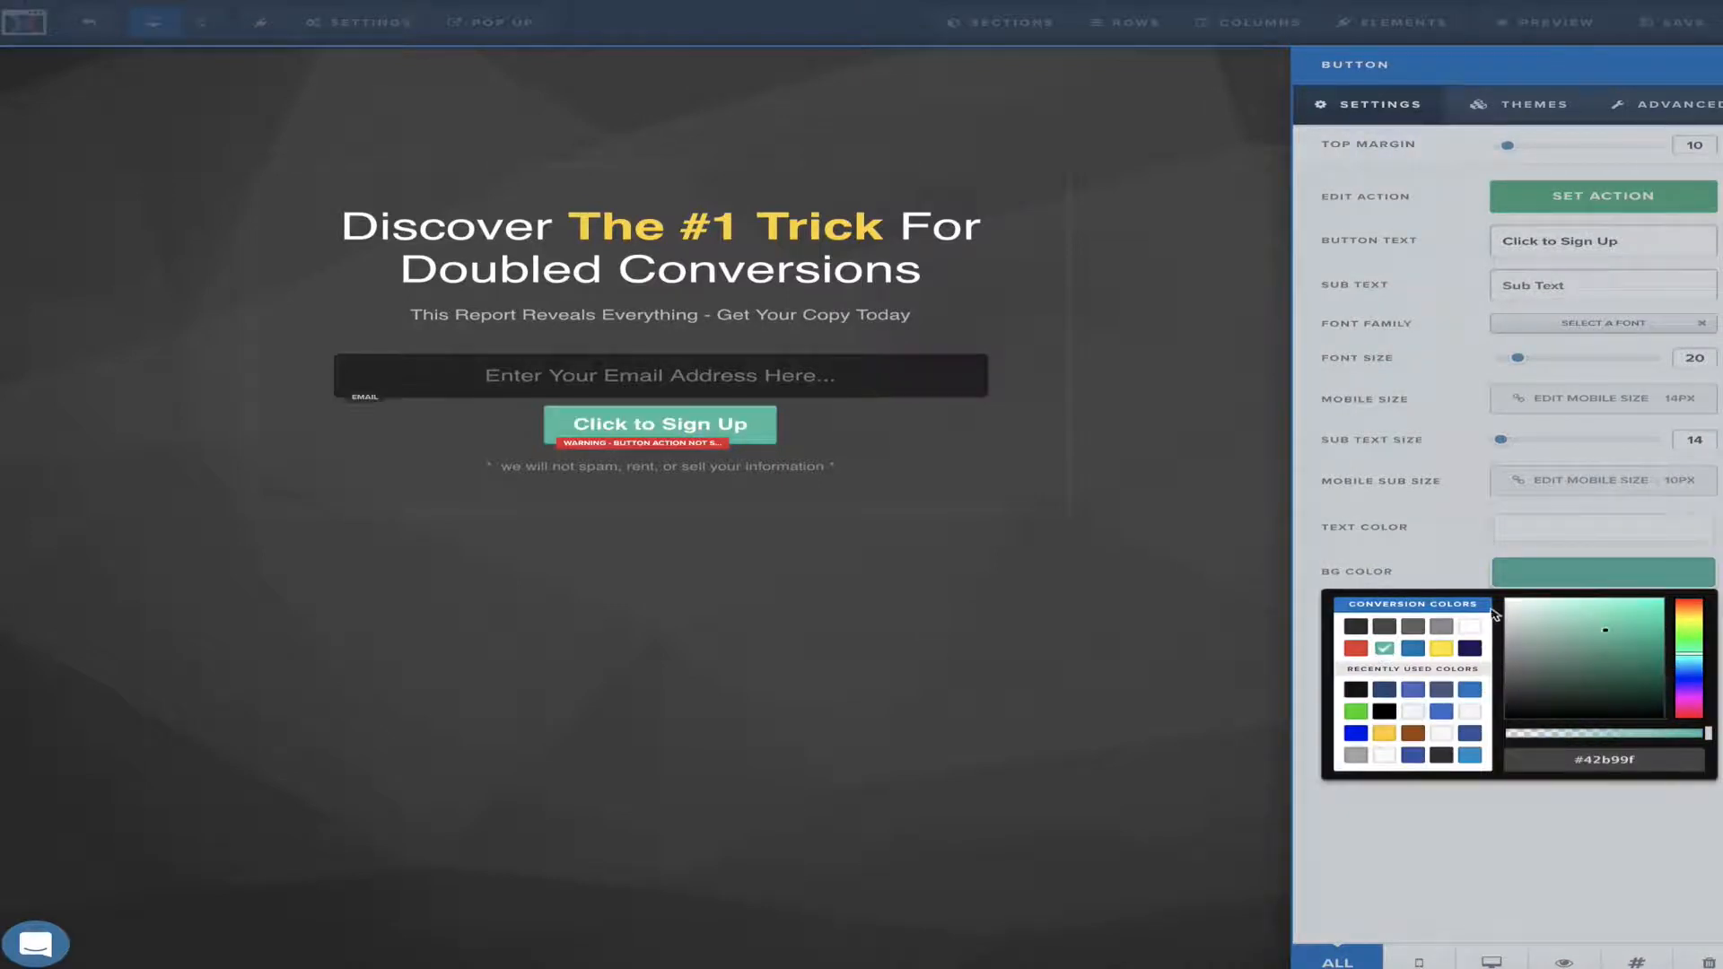
pyautogui.click(1432, 542)
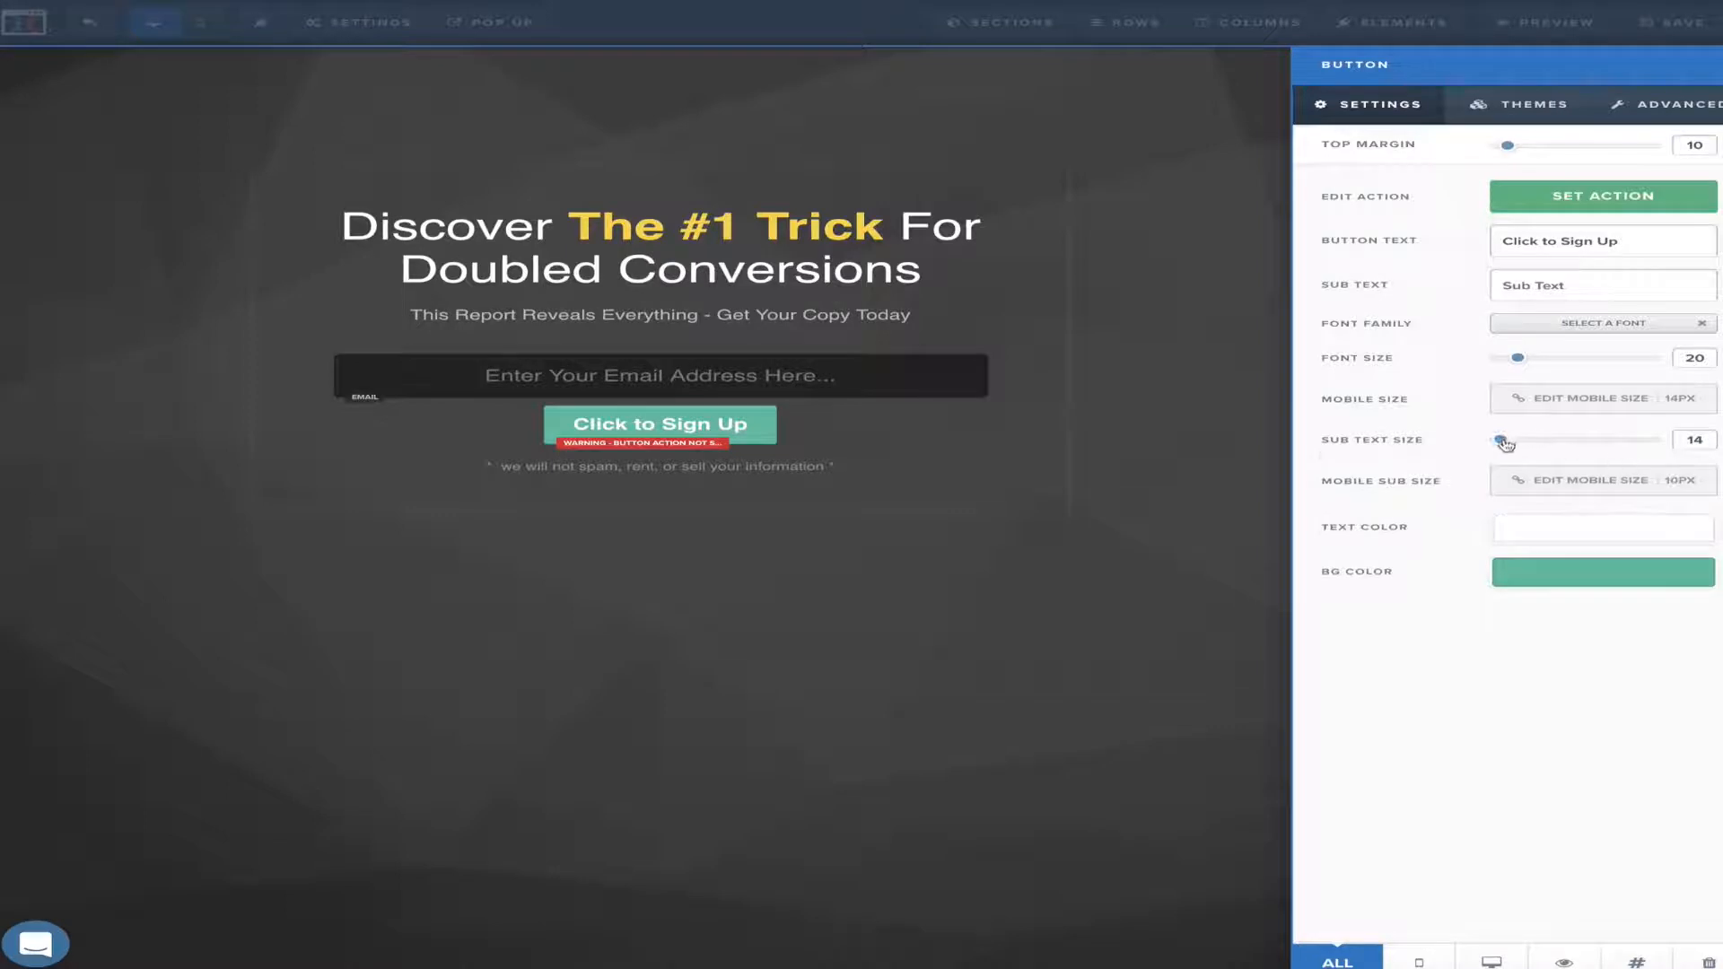
pyautogui.moveTo(1505, 444)
pyautogui.mouseDown()
pyautogui.moveTo(1580, 446)
pyautogui.moveTo(1479, 445)
pyautogui.moveTo(1504, 443)
pyautogui.mouseUp()
pyautogui.moveTo(1519, 361)
pyautogui.mouseDown()
pyautogui.moveTo(1634, 368)
pyautogui.moveTo(1522, 368)
pyautogui.mouseUp()
# Change the button label to 'Download Your Free Report'
pyautogui.press('BackSpace')
pyautogui.press('BackSpace')
pyautogui.press('BackSpace')
pyautogui.press('BackSpace')
pyautogui.press('BackSpace')
pyautogui.press('BackSpace')
pyautogui.press('BackSpace')
pyautogui.press('BackSpace')
pyautogui.press('BackSpace')
pyautogui.press('BackSpace')
pyautogui.press('BackSpace')
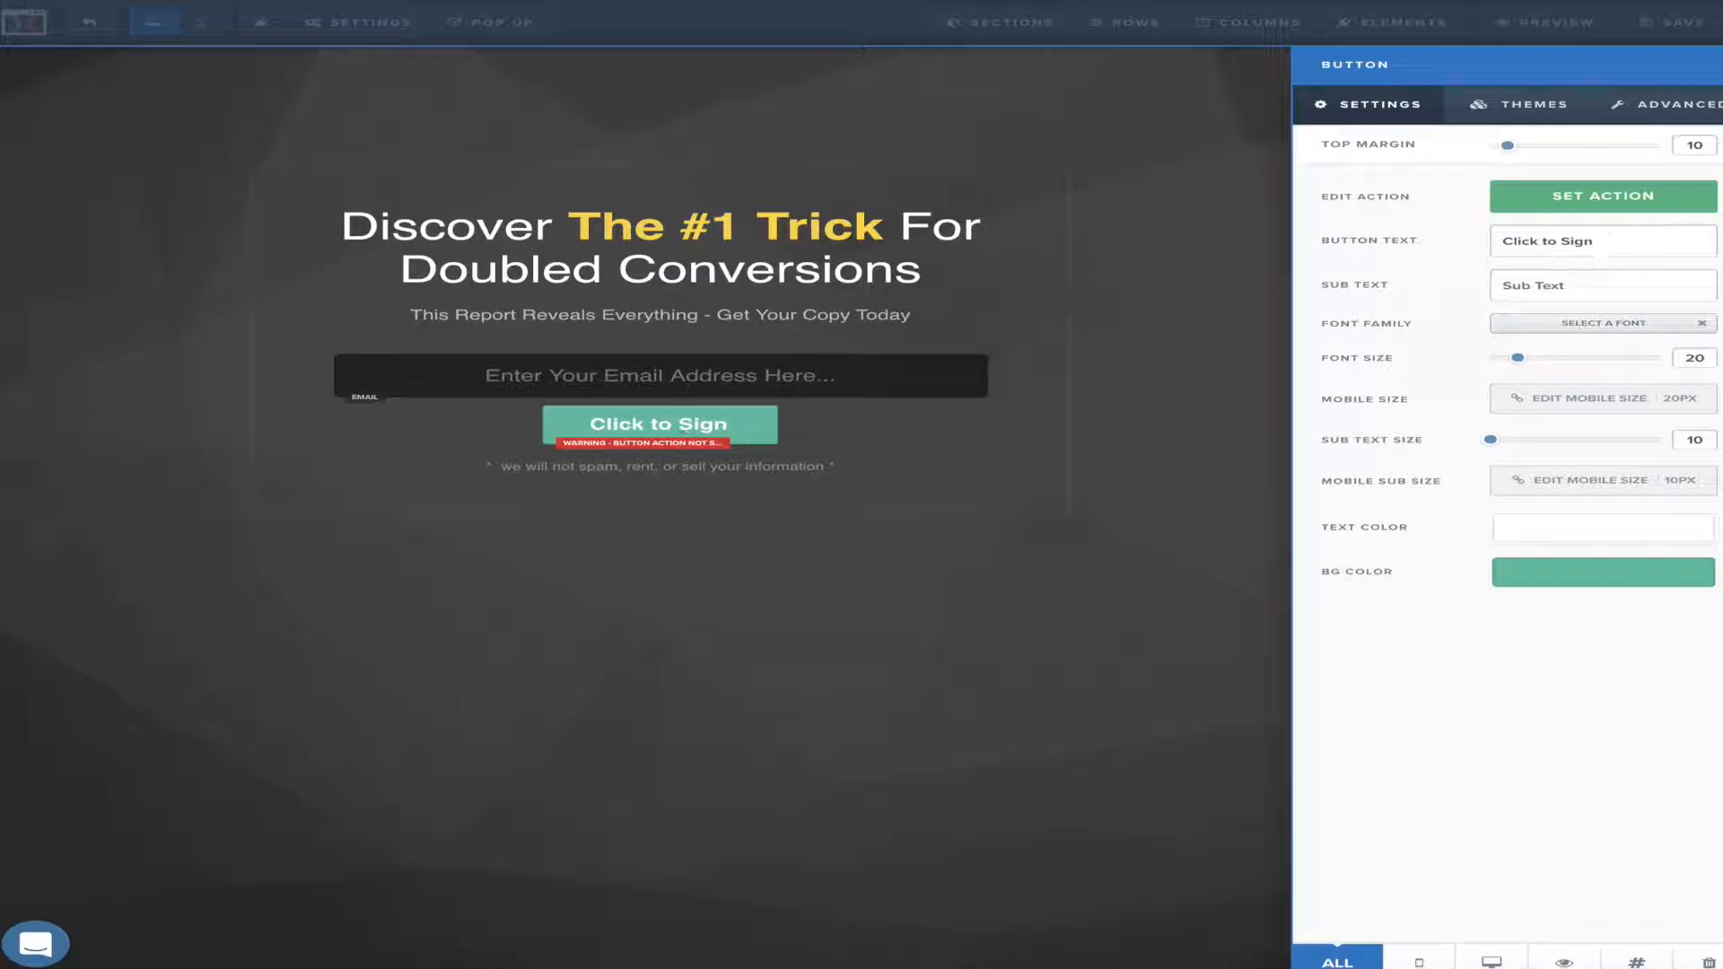
pyautogui.press('BackSpace')
pyautogui.press('BackSpace')
pyautogui.press('BackSpace')
pyautogui.press('BackSpace')
pyautogui.press('BackSpace')
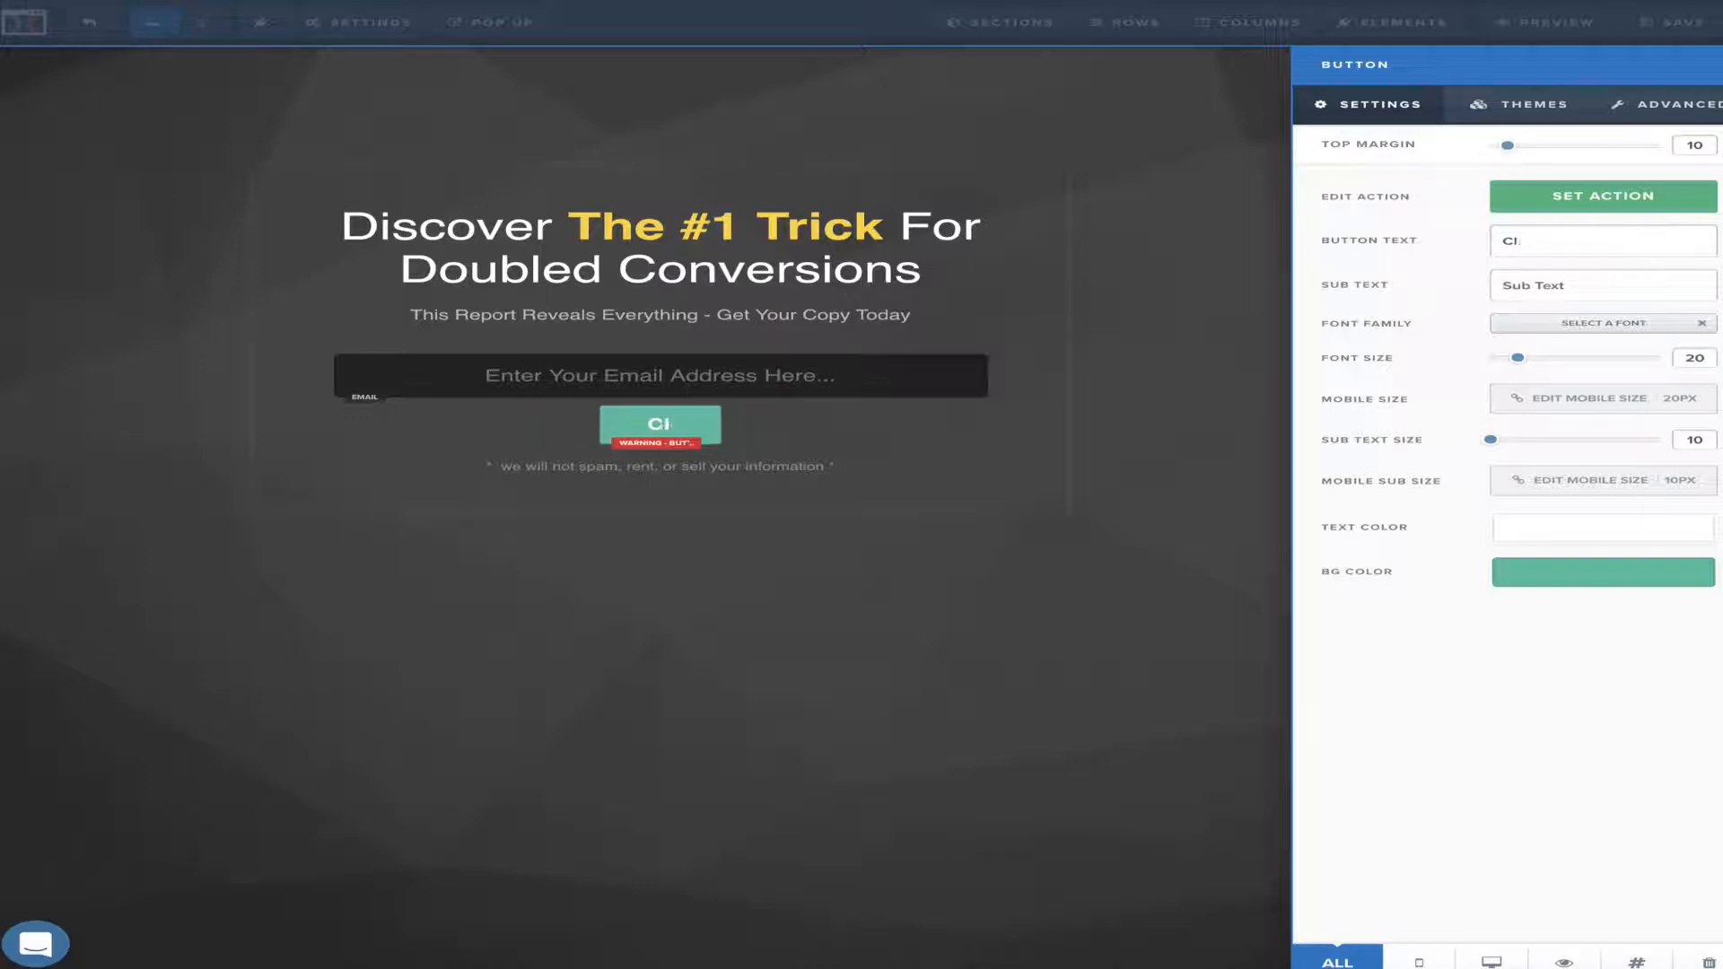
pyautogui.write('Download ')
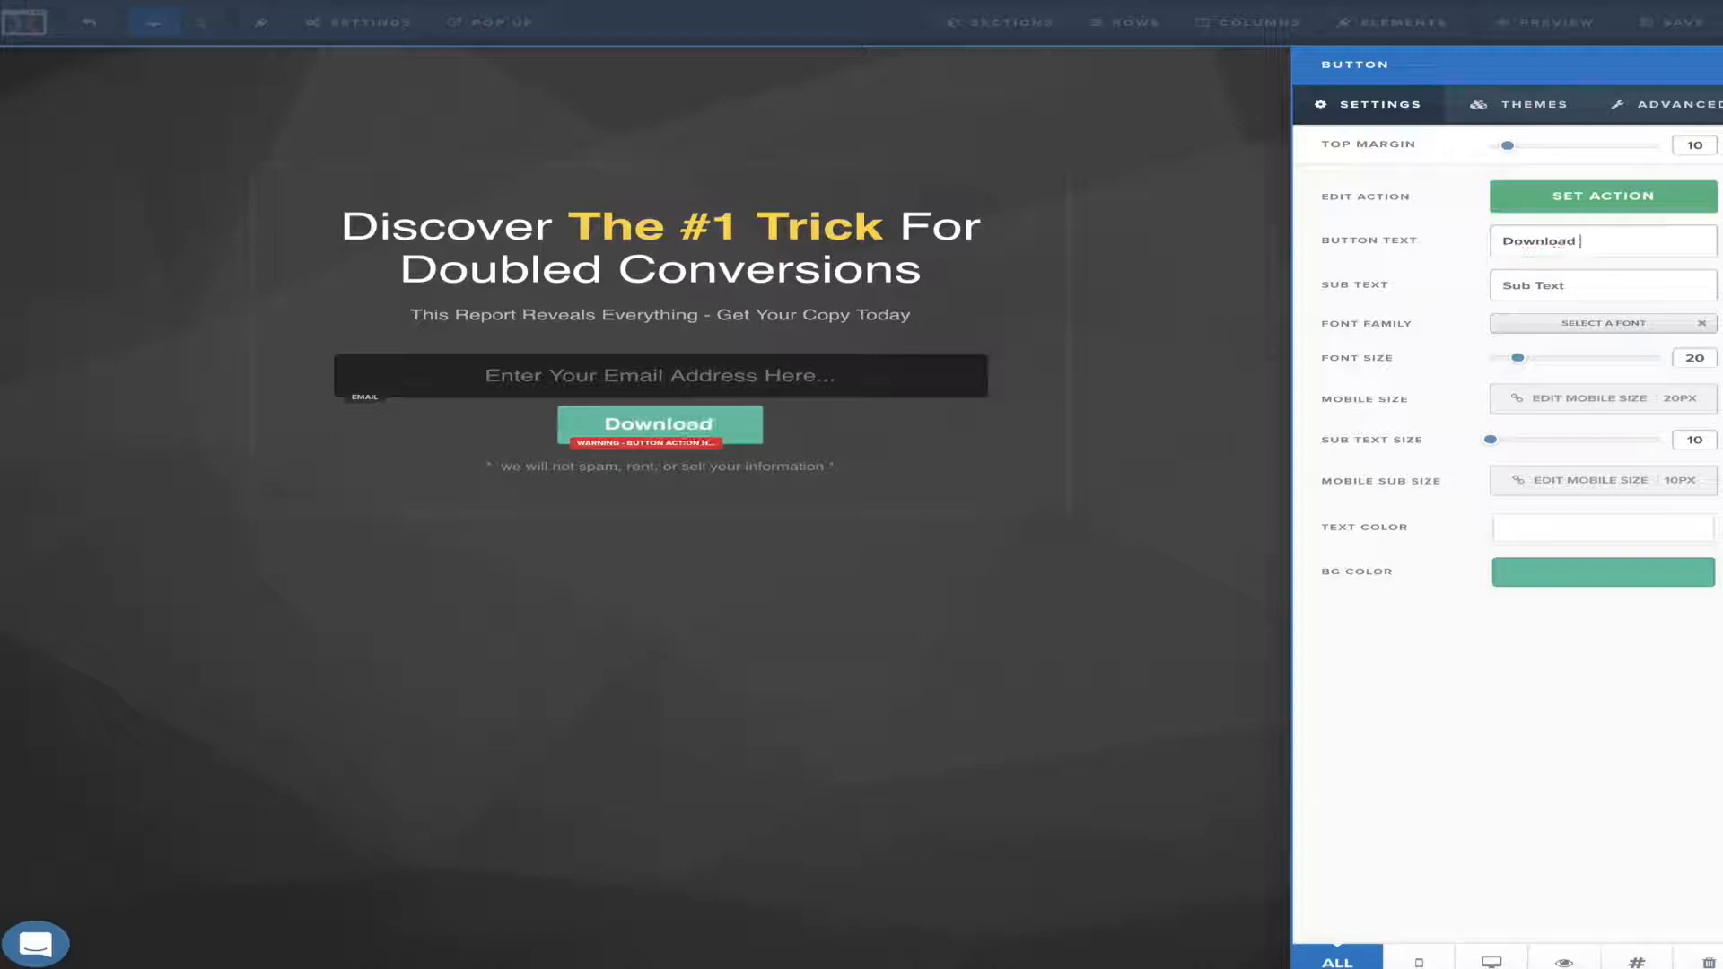
pyautogui.write('Your ')
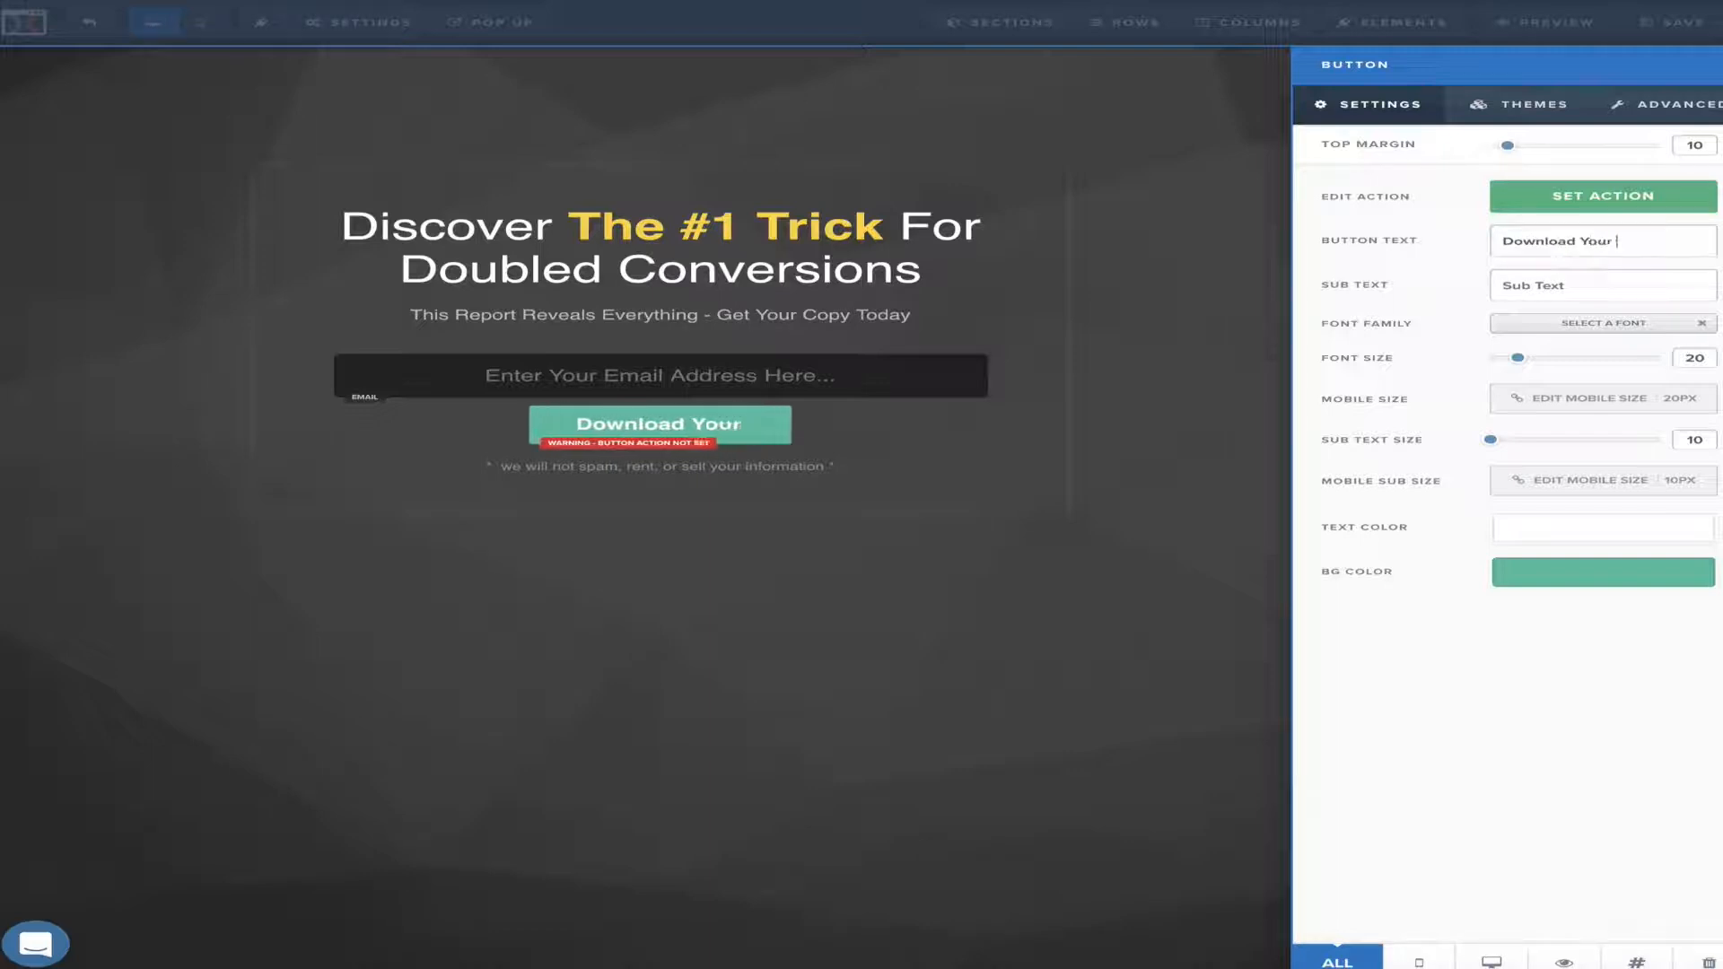
pyautogui.write('Free R')
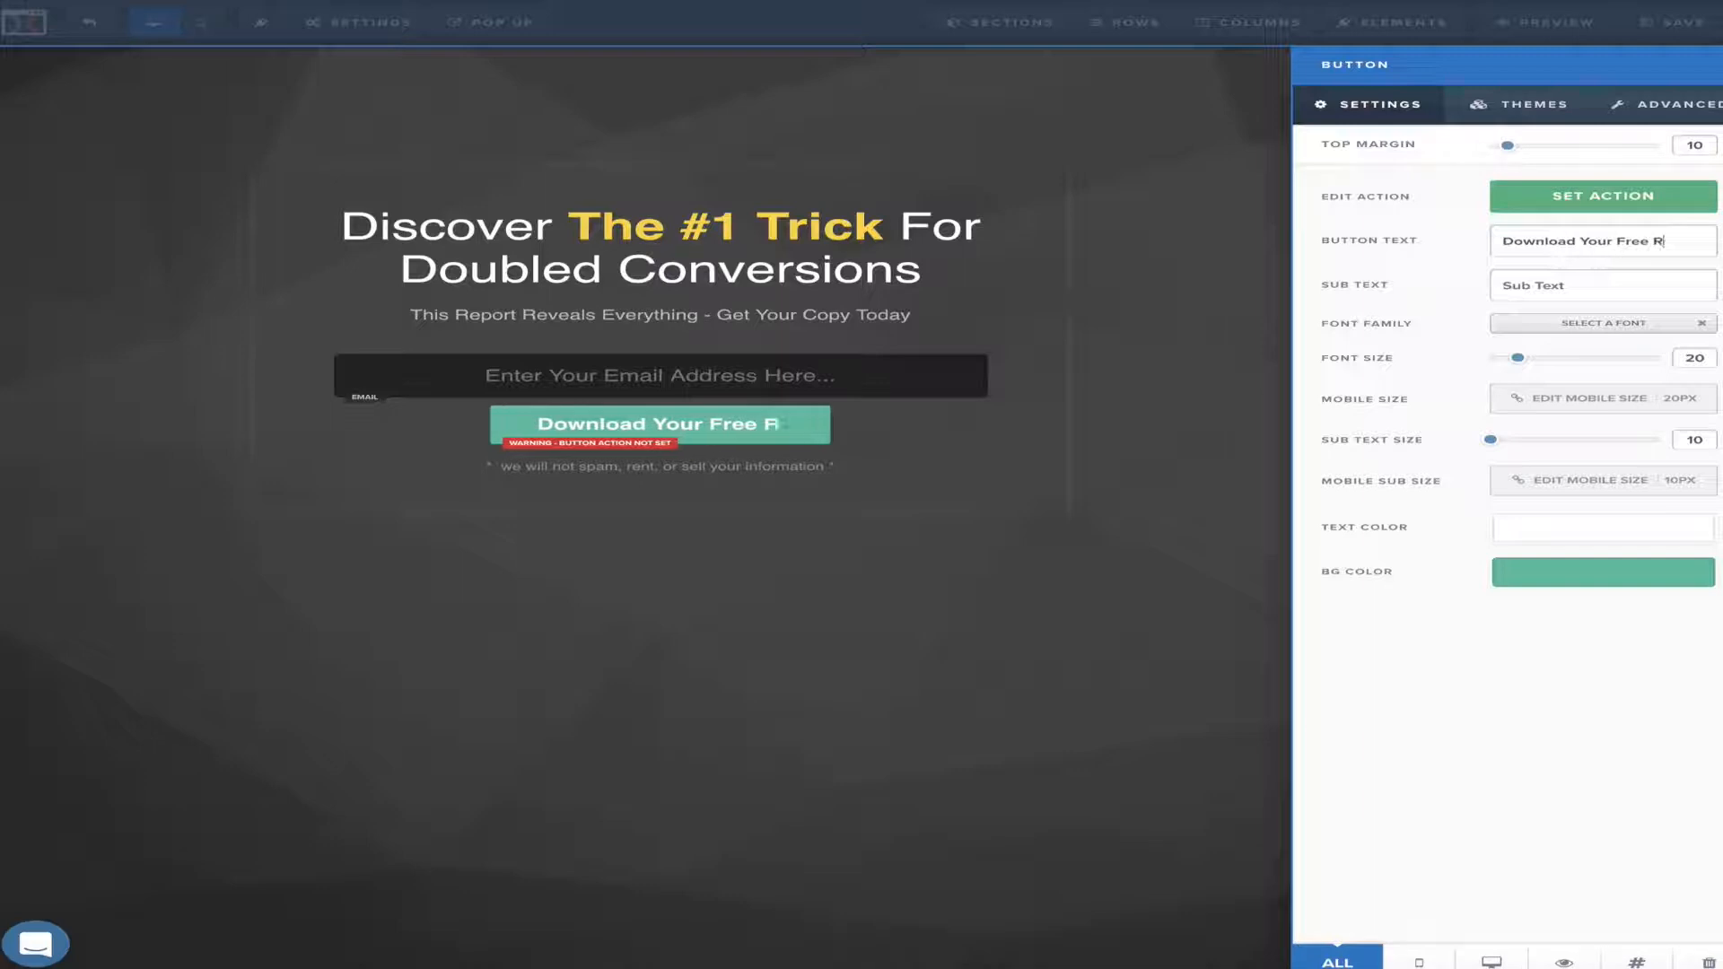
pyautogui.write('eport')
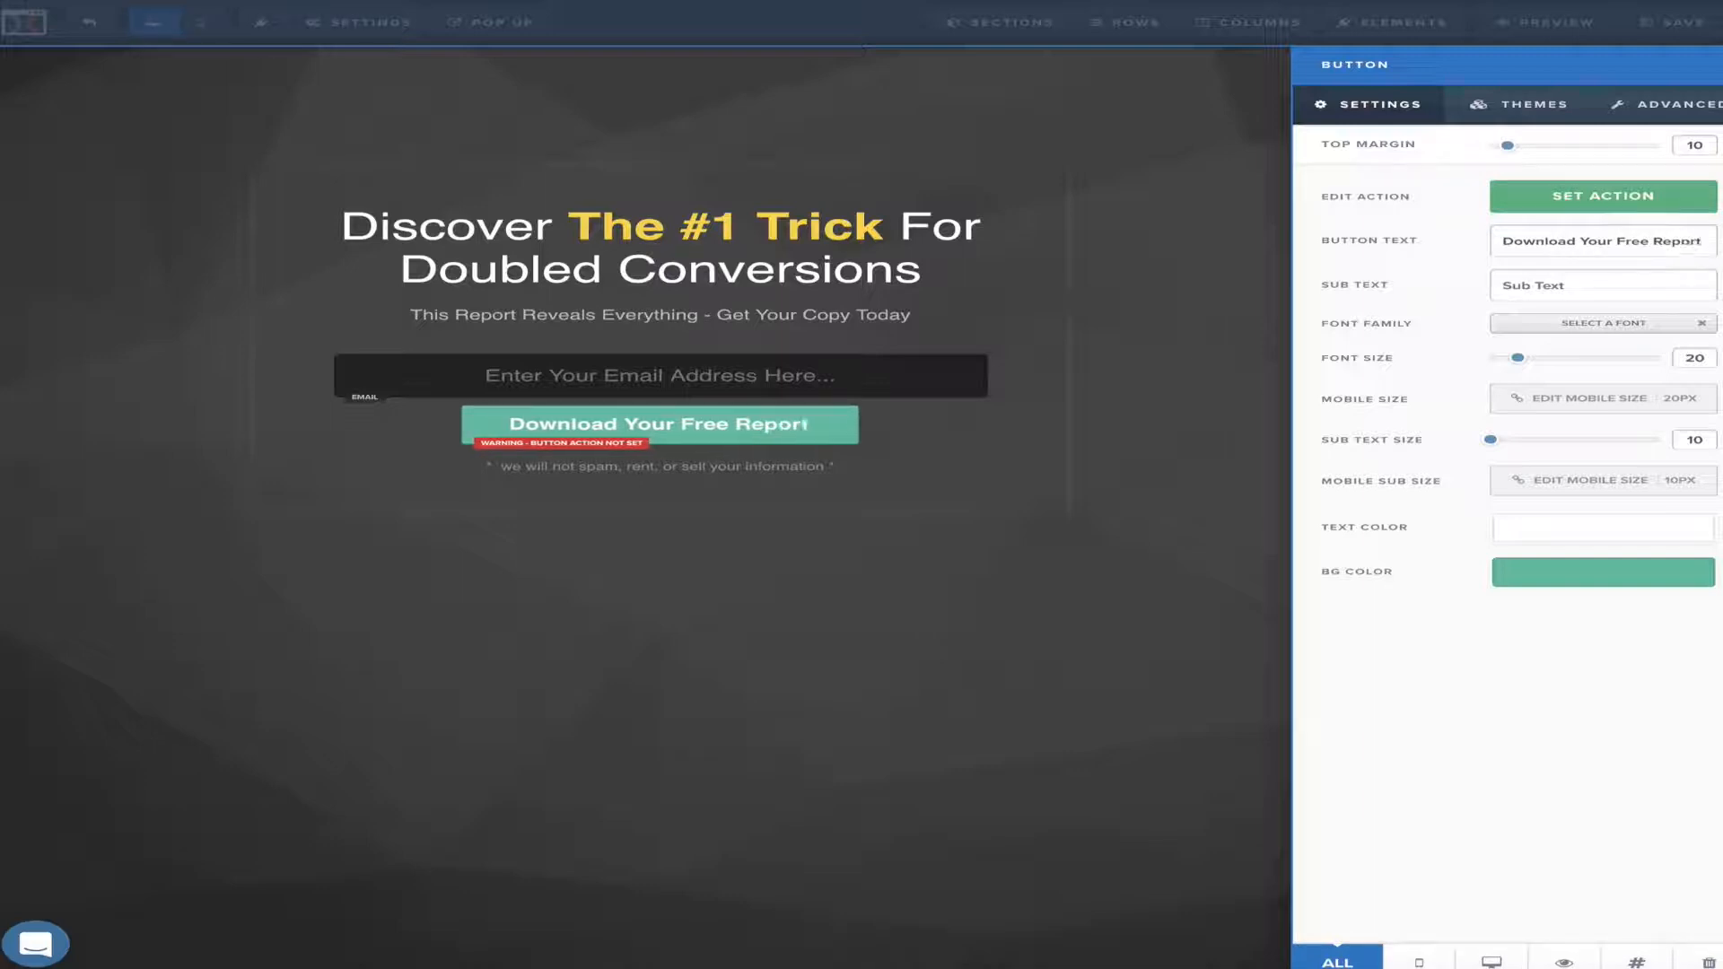
# Make the Download Your Free Report button submit the opt-in form instead of linking to a URL
pyautogui.click(1646, 199)
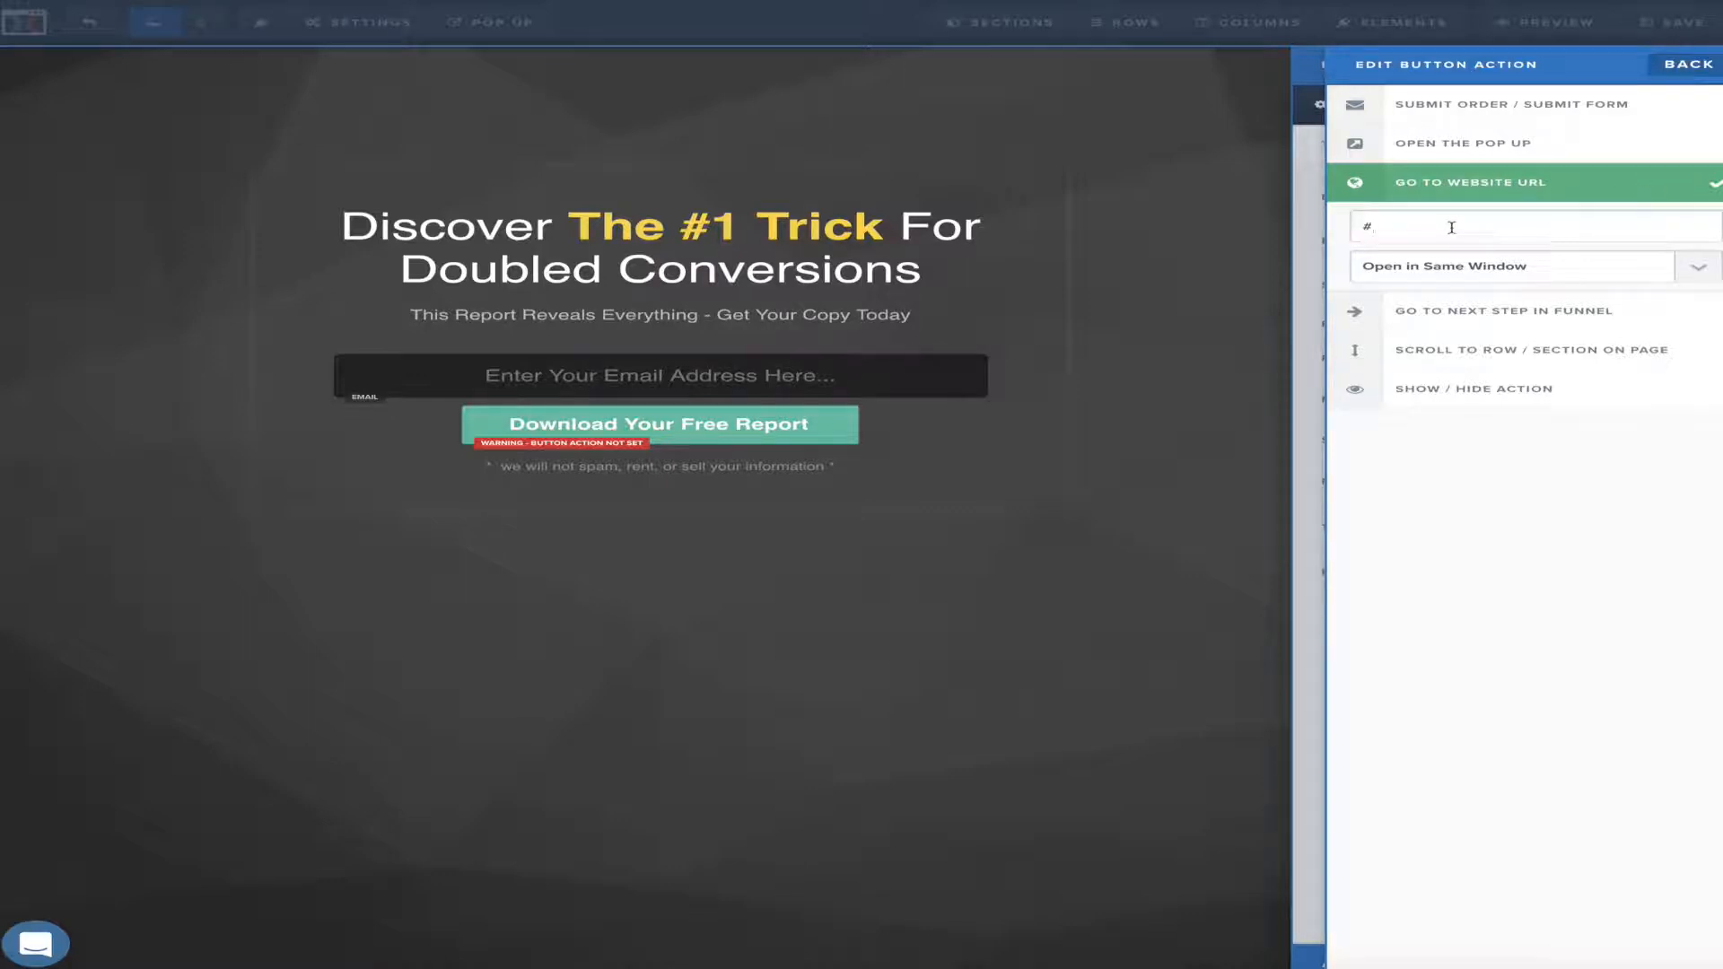
pyautogui.press('BackSpace')
pyautogui.click(1492, 109)
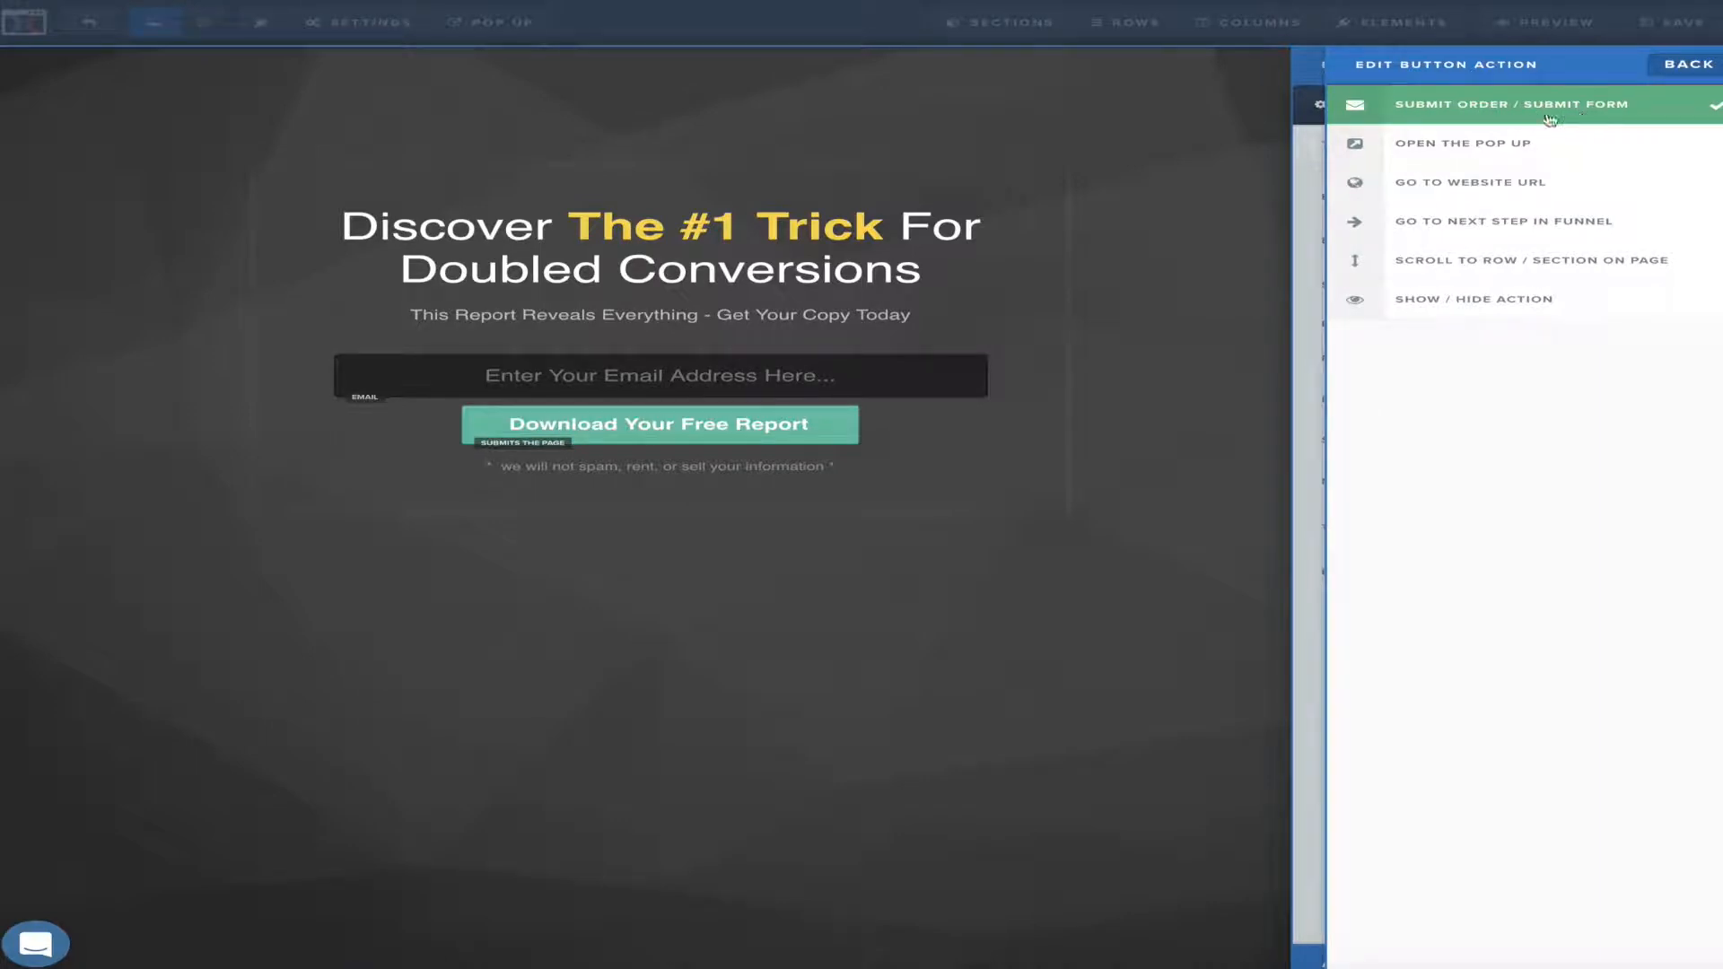
pyautogui.click(1174, 239)
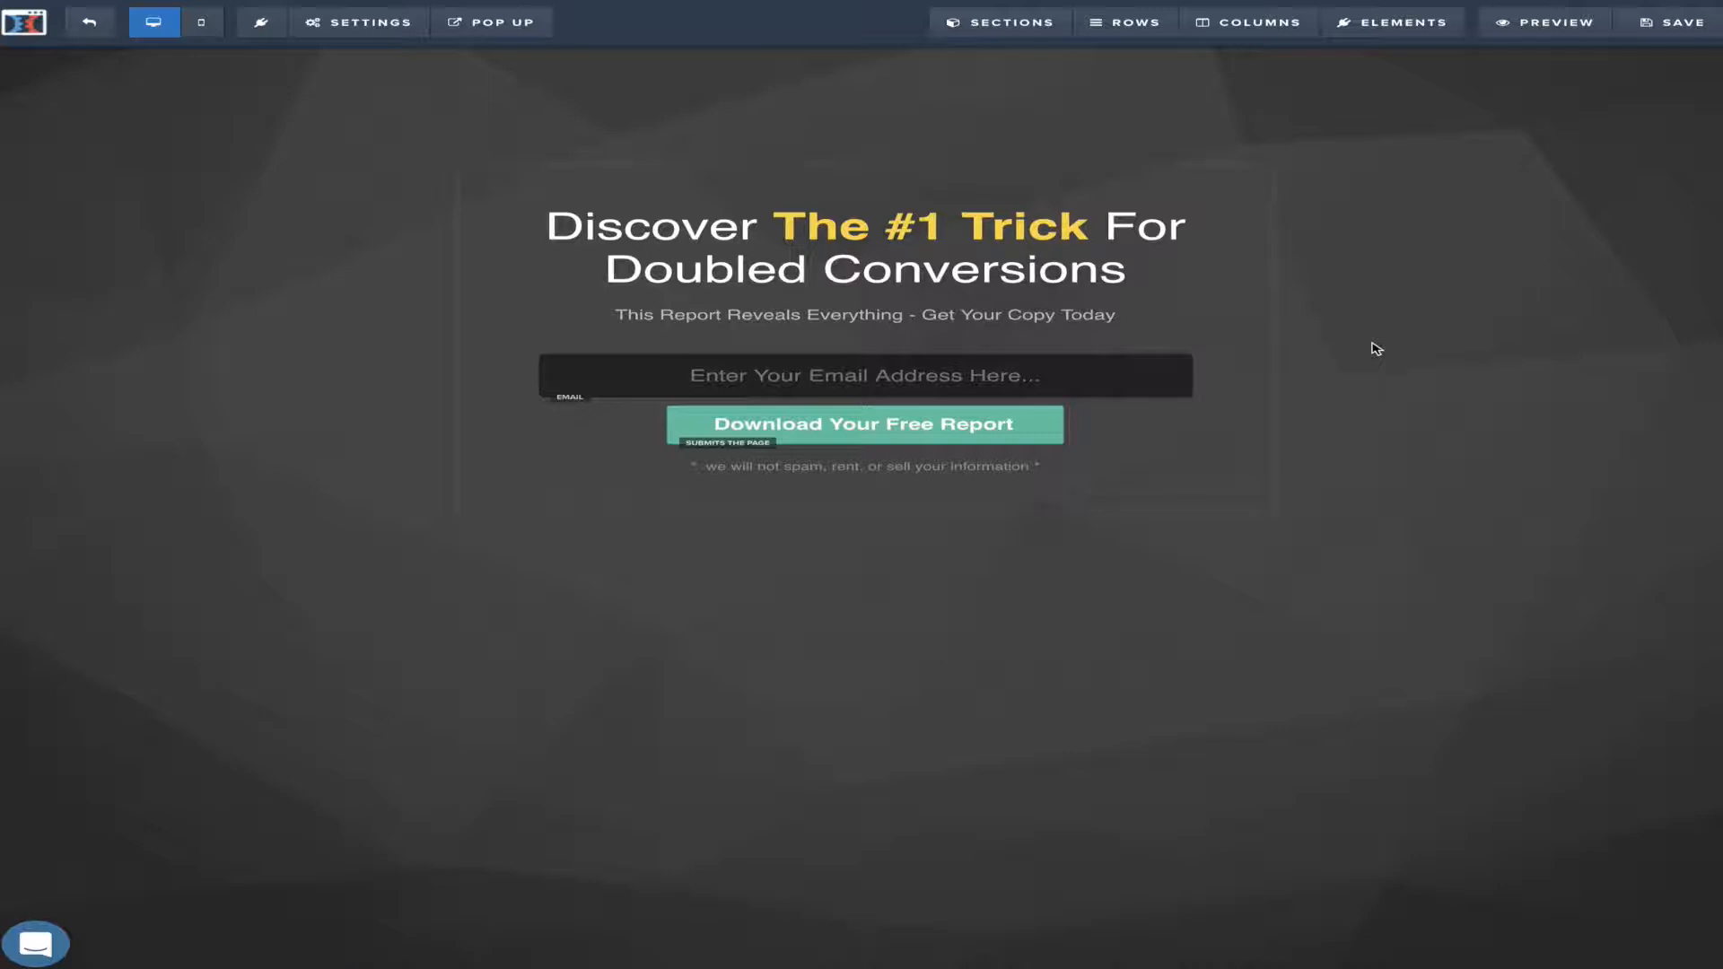
# Add an empty two-column row below the opt-in form and its no-spam note
pyautogui.moveTo(1413, 27)
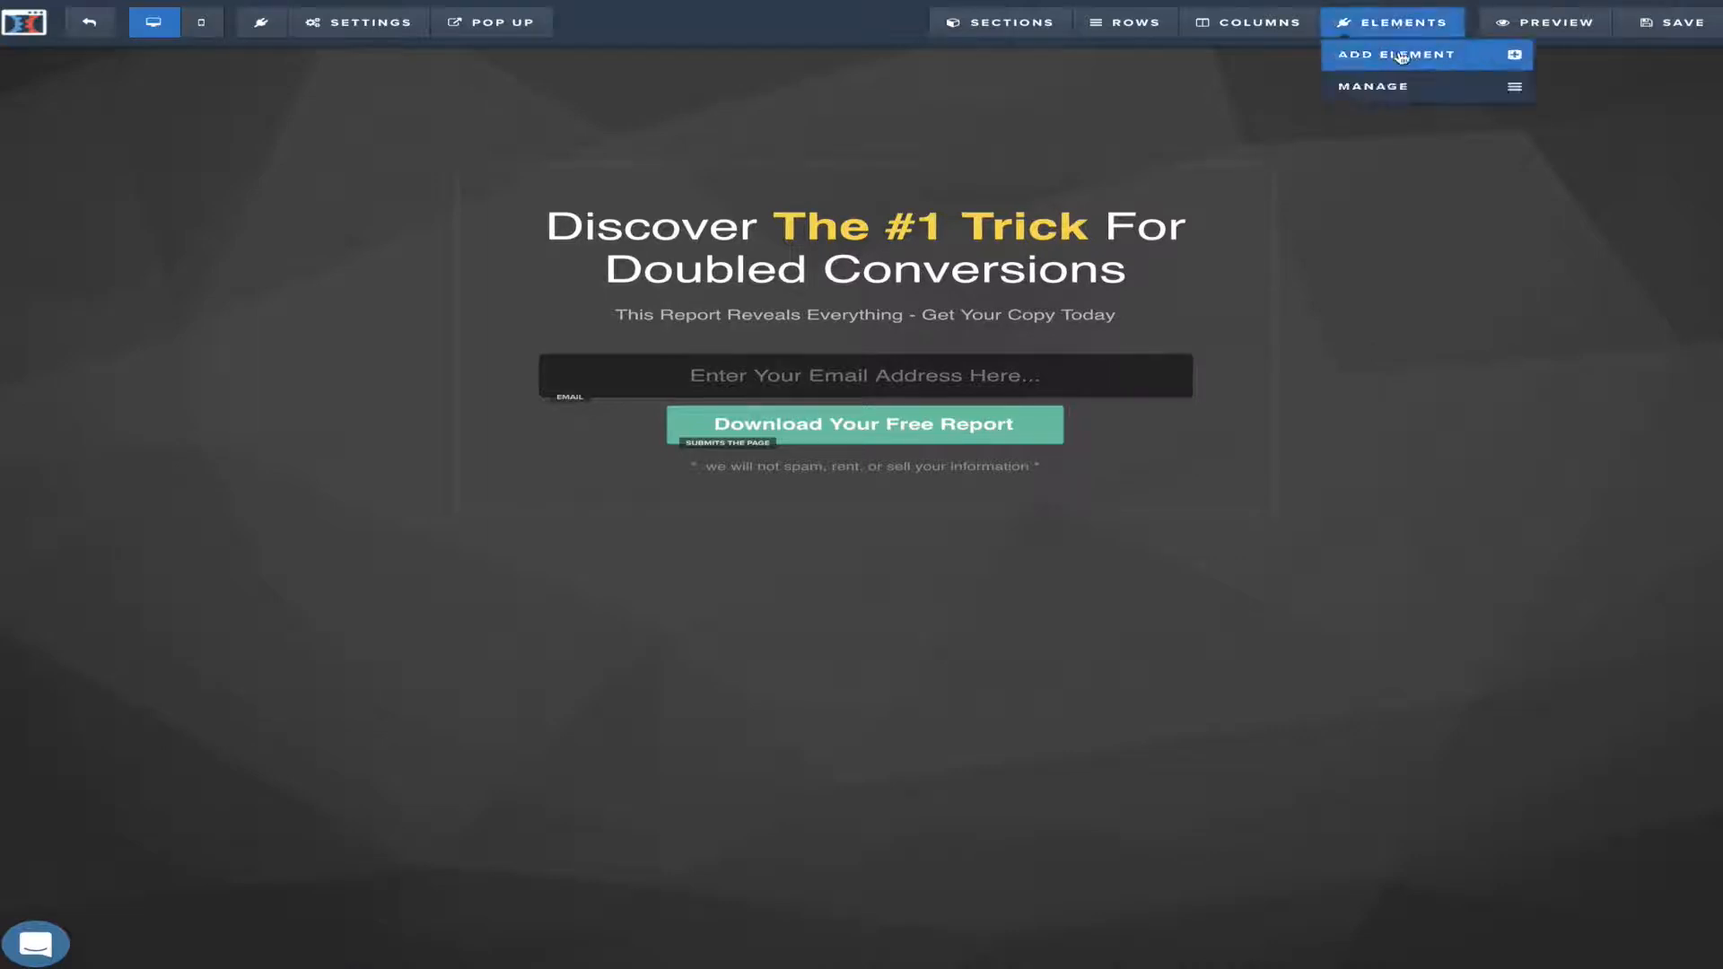
pyautogui.click(1403, 56)
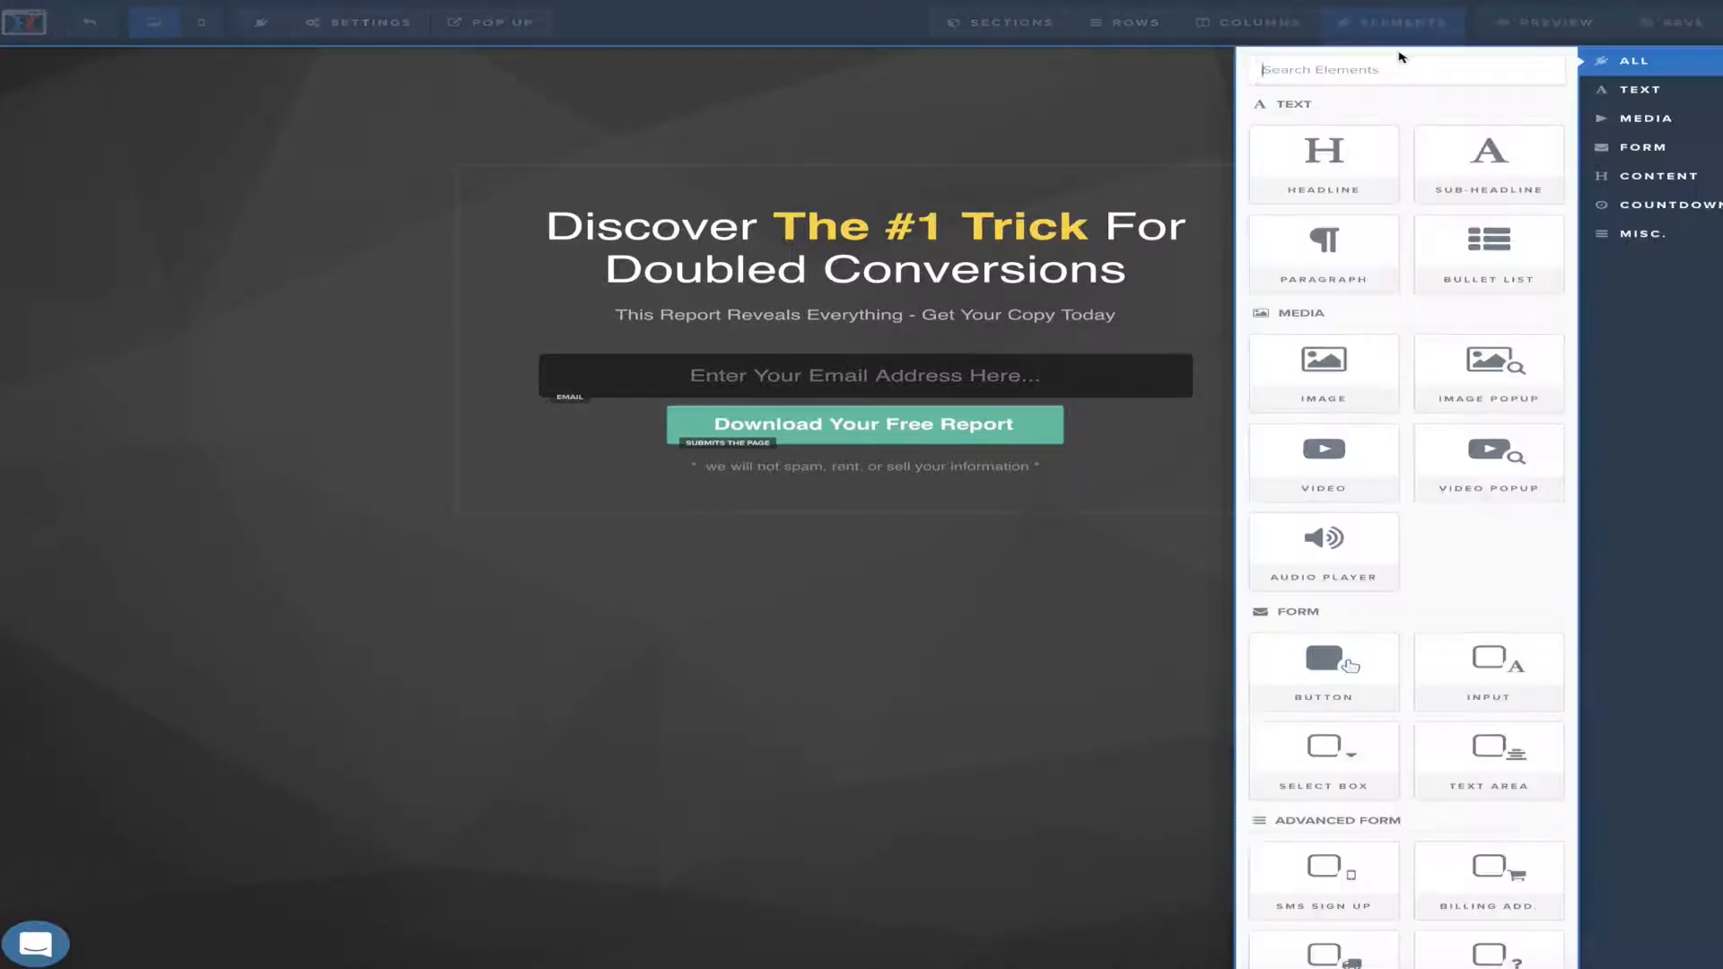
pyautogui.click(1096, 117)
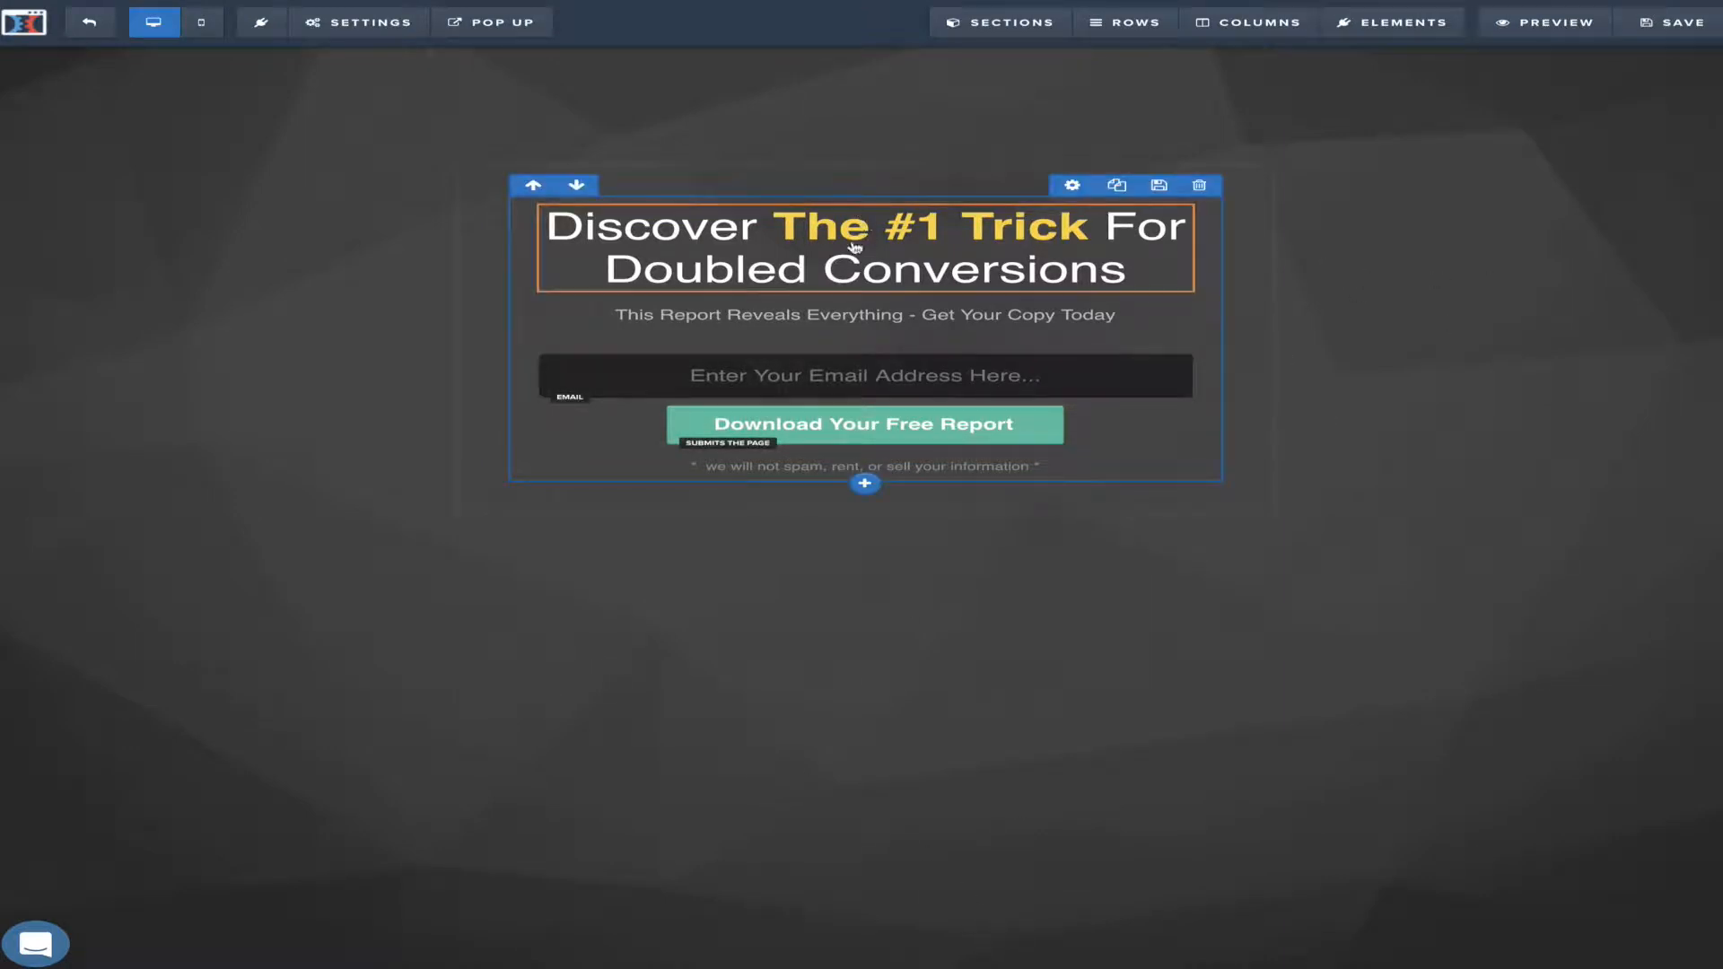
pyautogui.moveTo(878, 518)
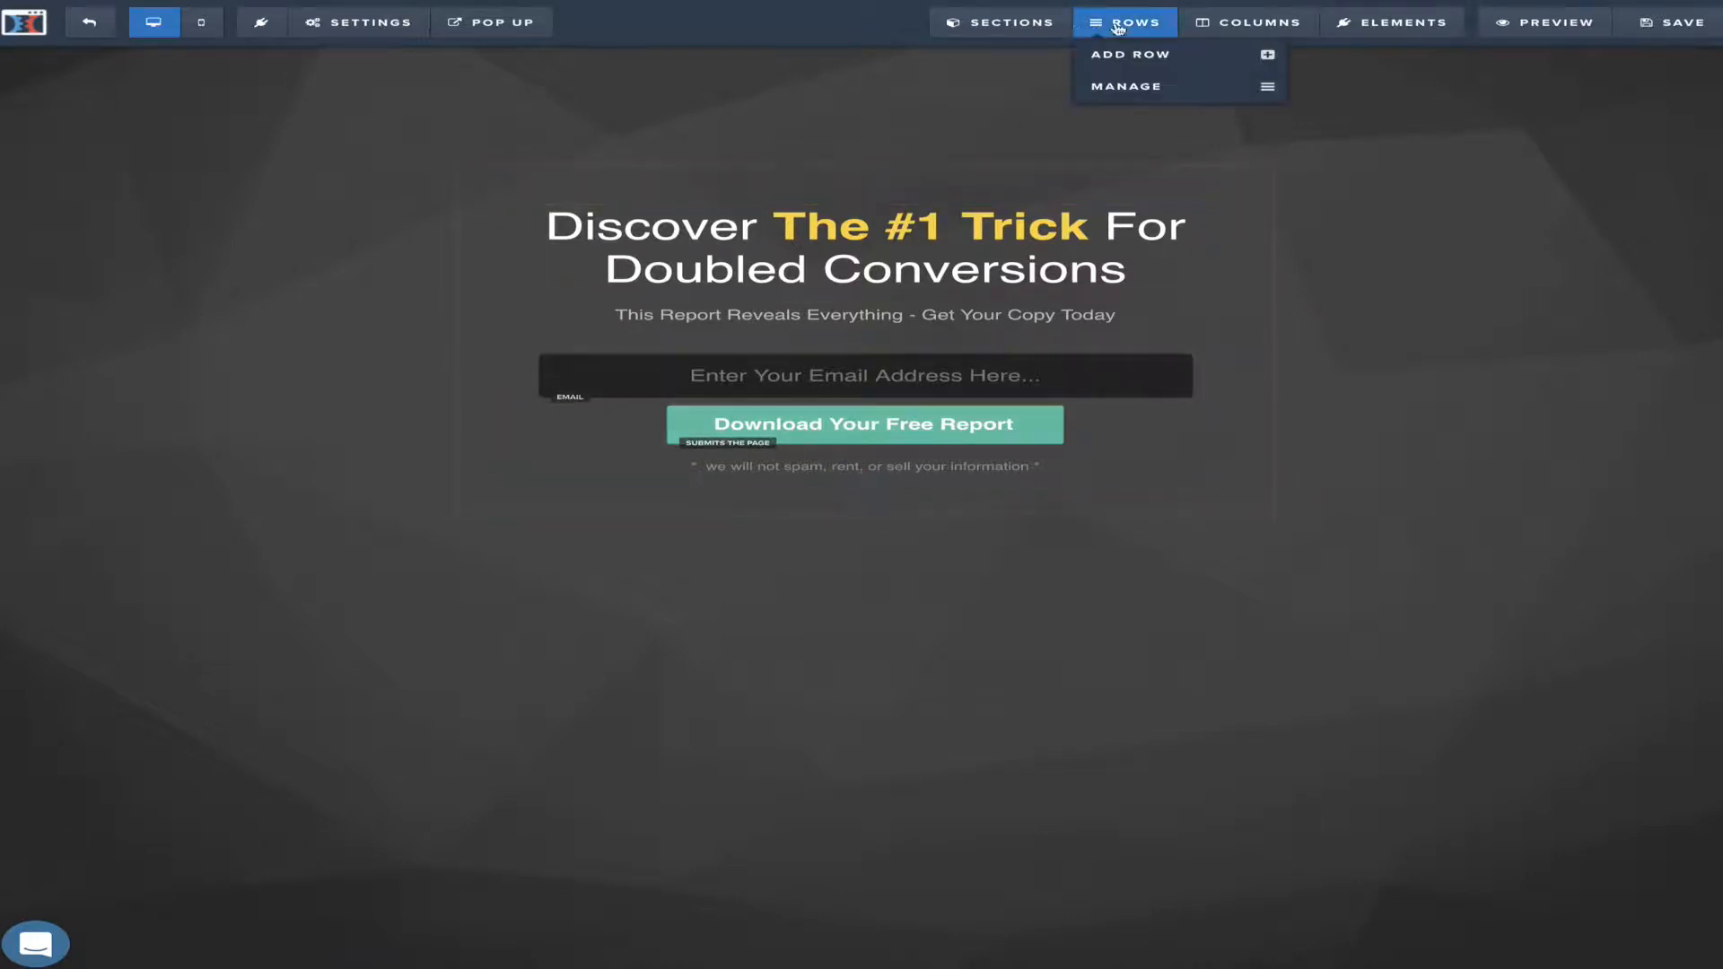
pyautogui.moveTo(1122, 21)
pyautogui.click(1130, 54)
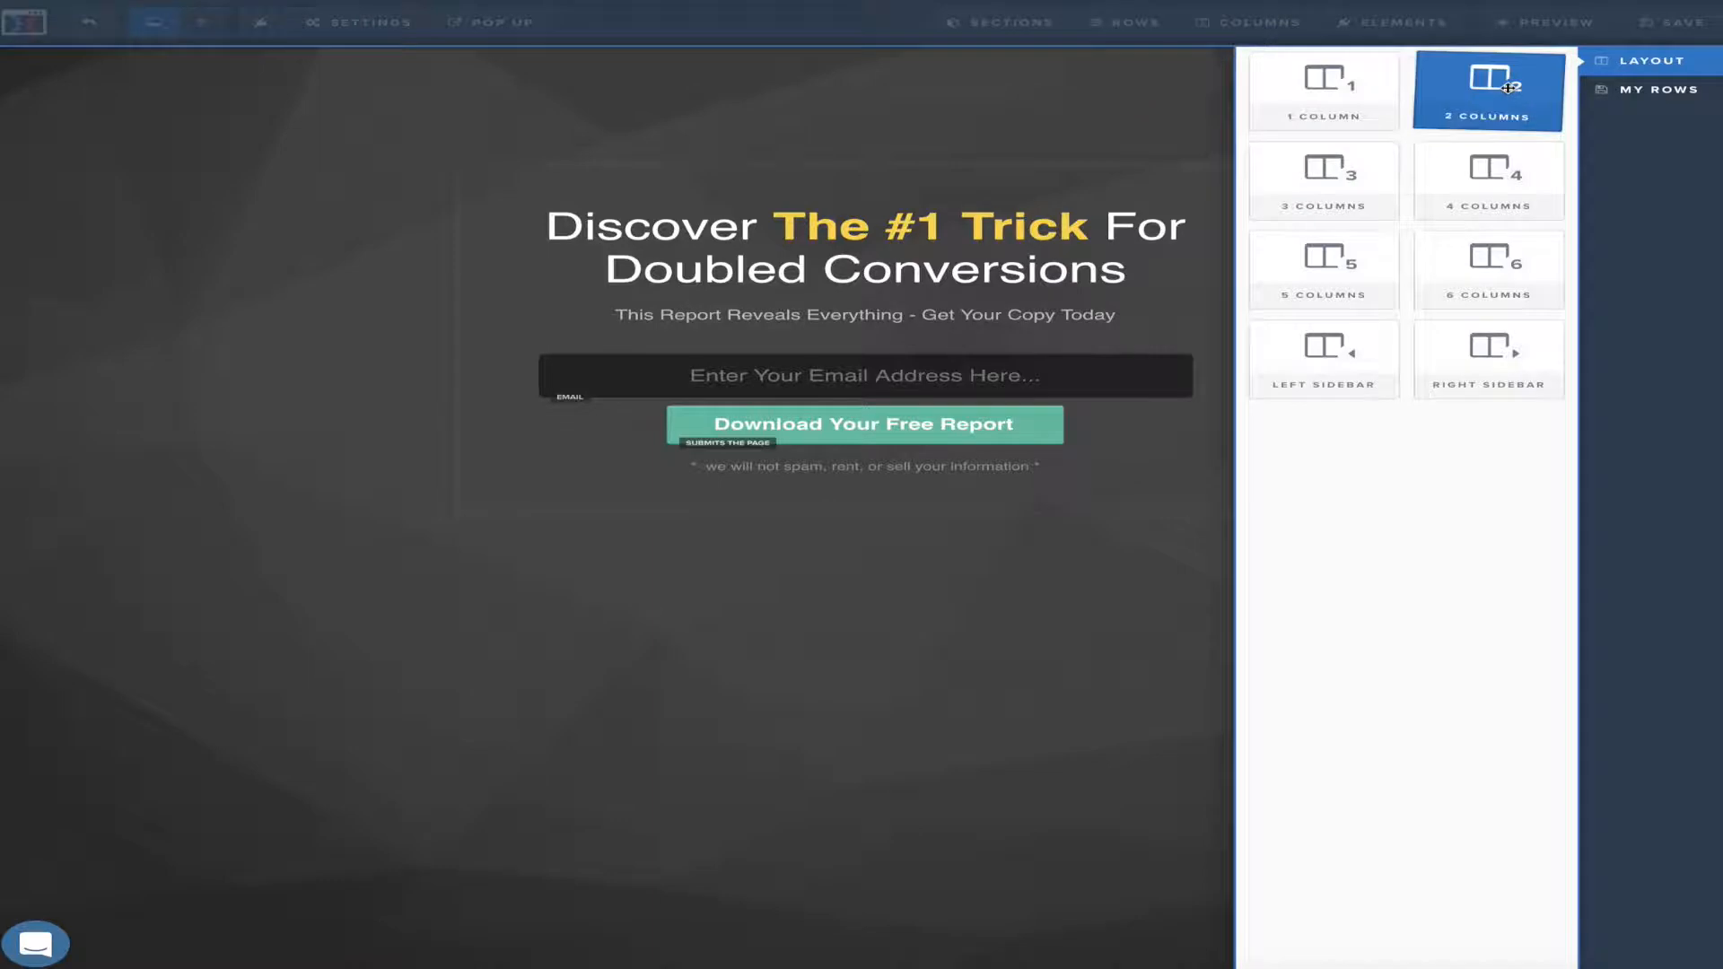
pyautogui.click(1508, 87)
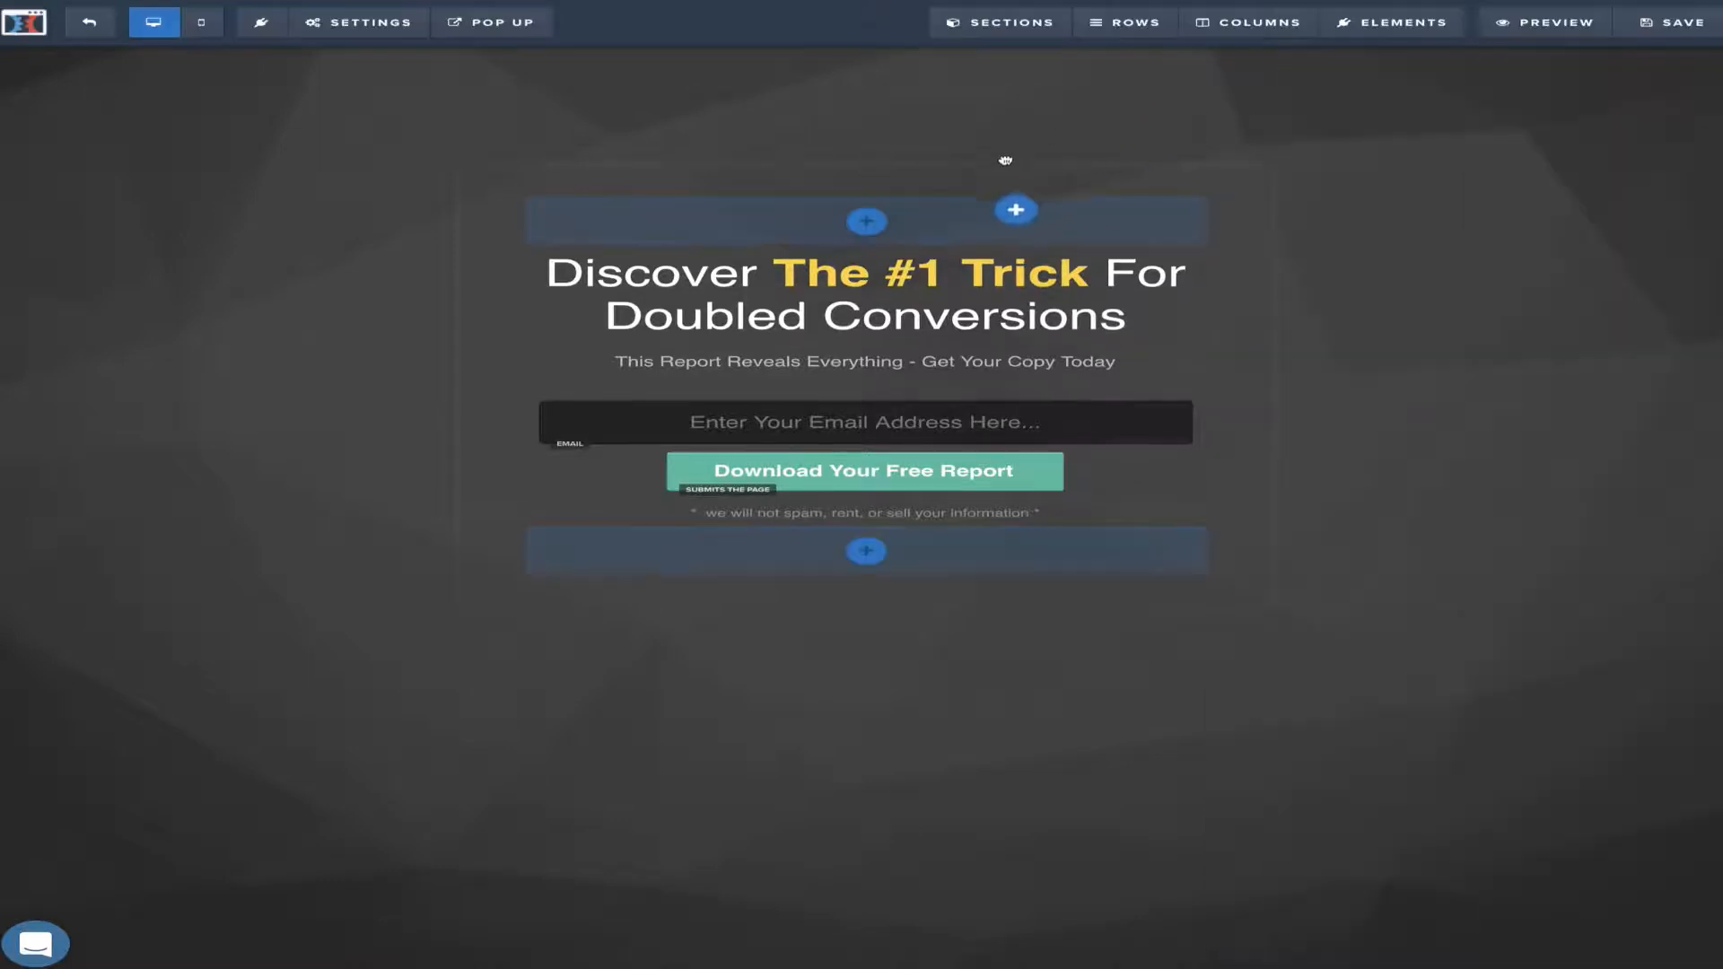
pyautogui.moveTo(895, 481); pyautogui.dragTo(885, 544)
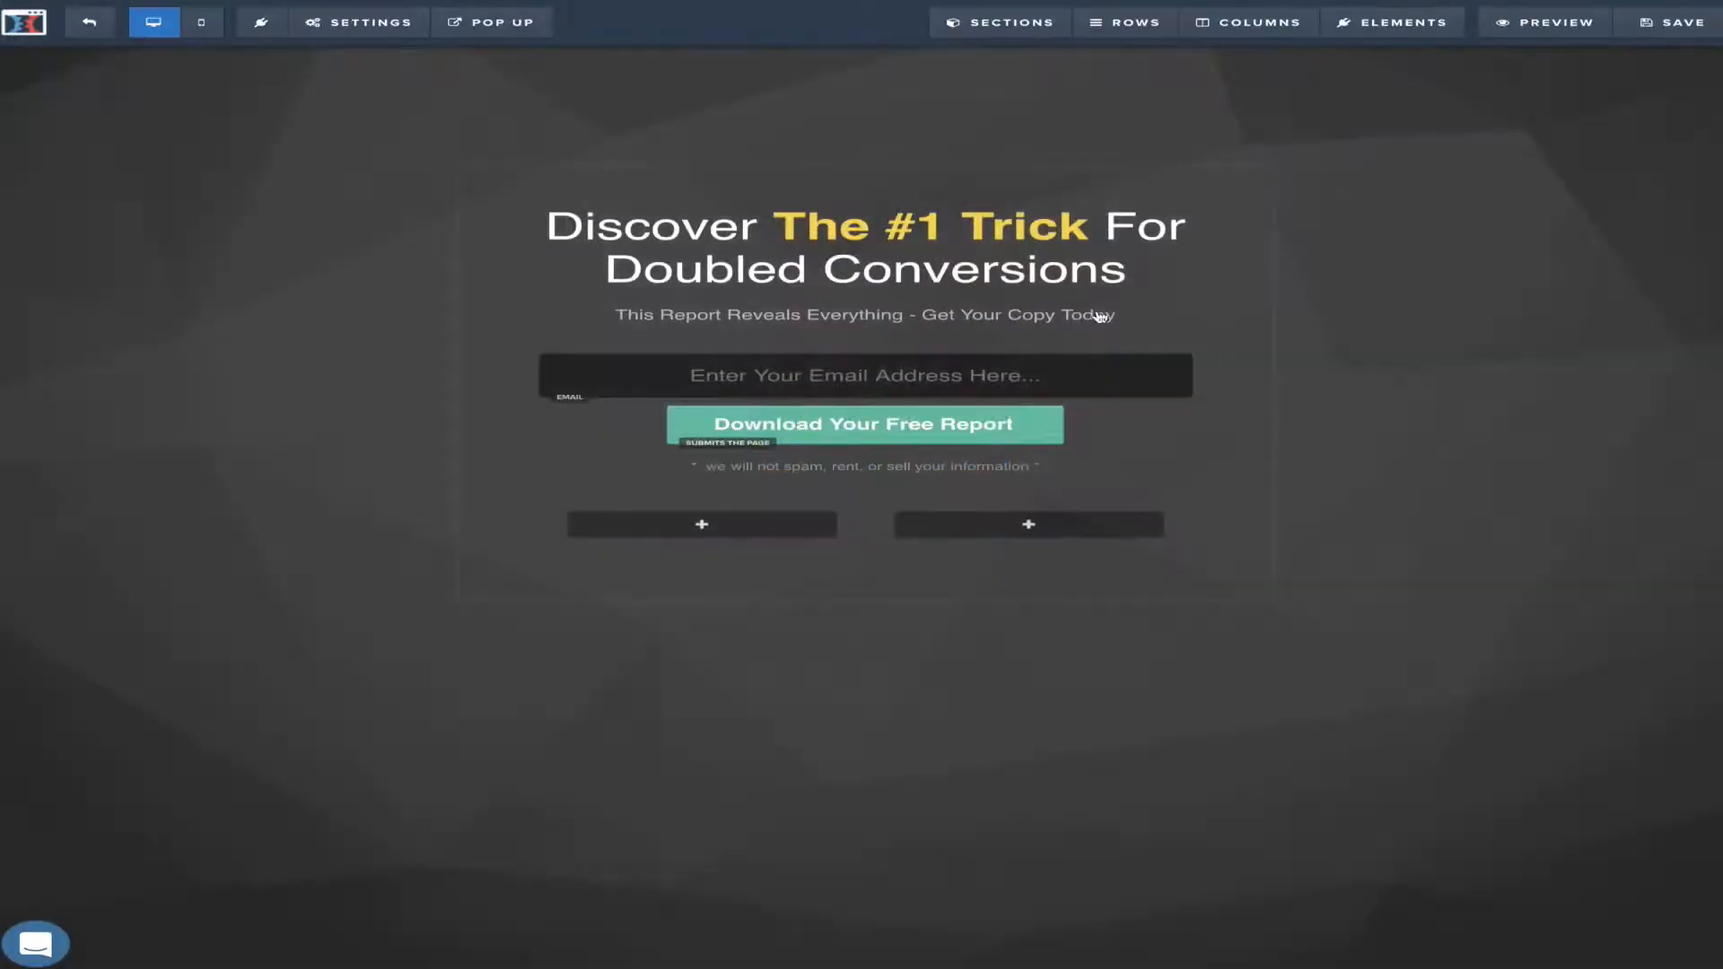
# Insert a video in the left column and a bullet list in the right column
pyautogui.click(742, 529)
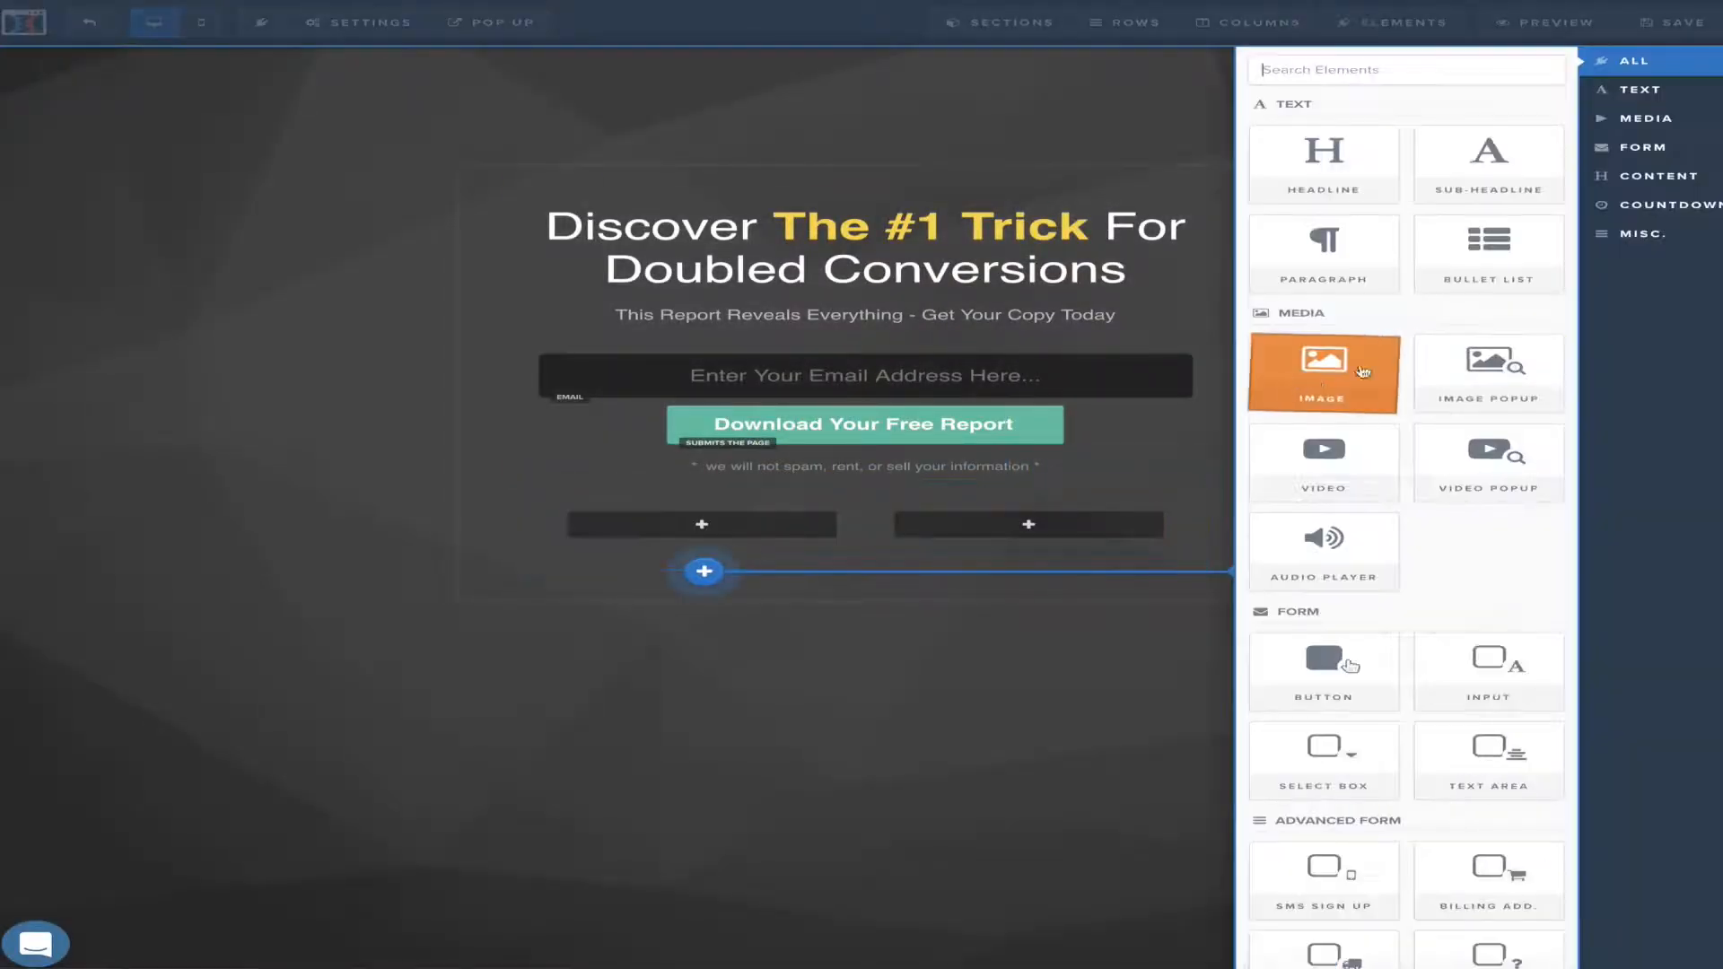
pyautogui.click(1323, 473)
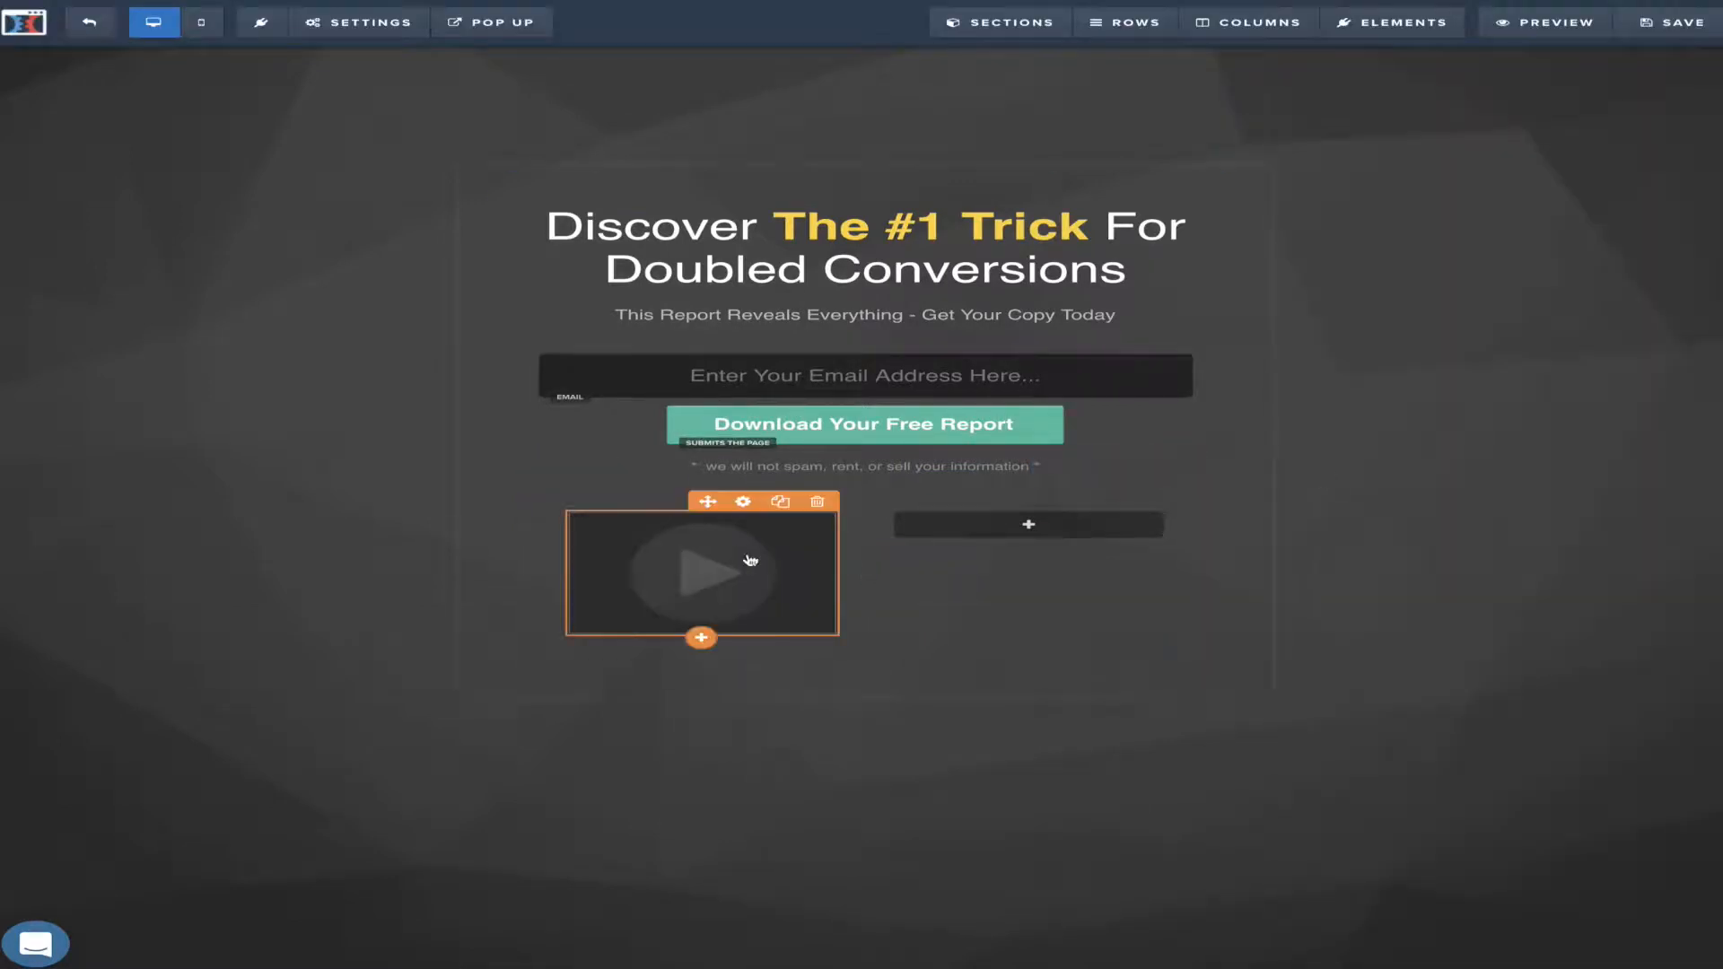
pyautogui.click(1066, 527)
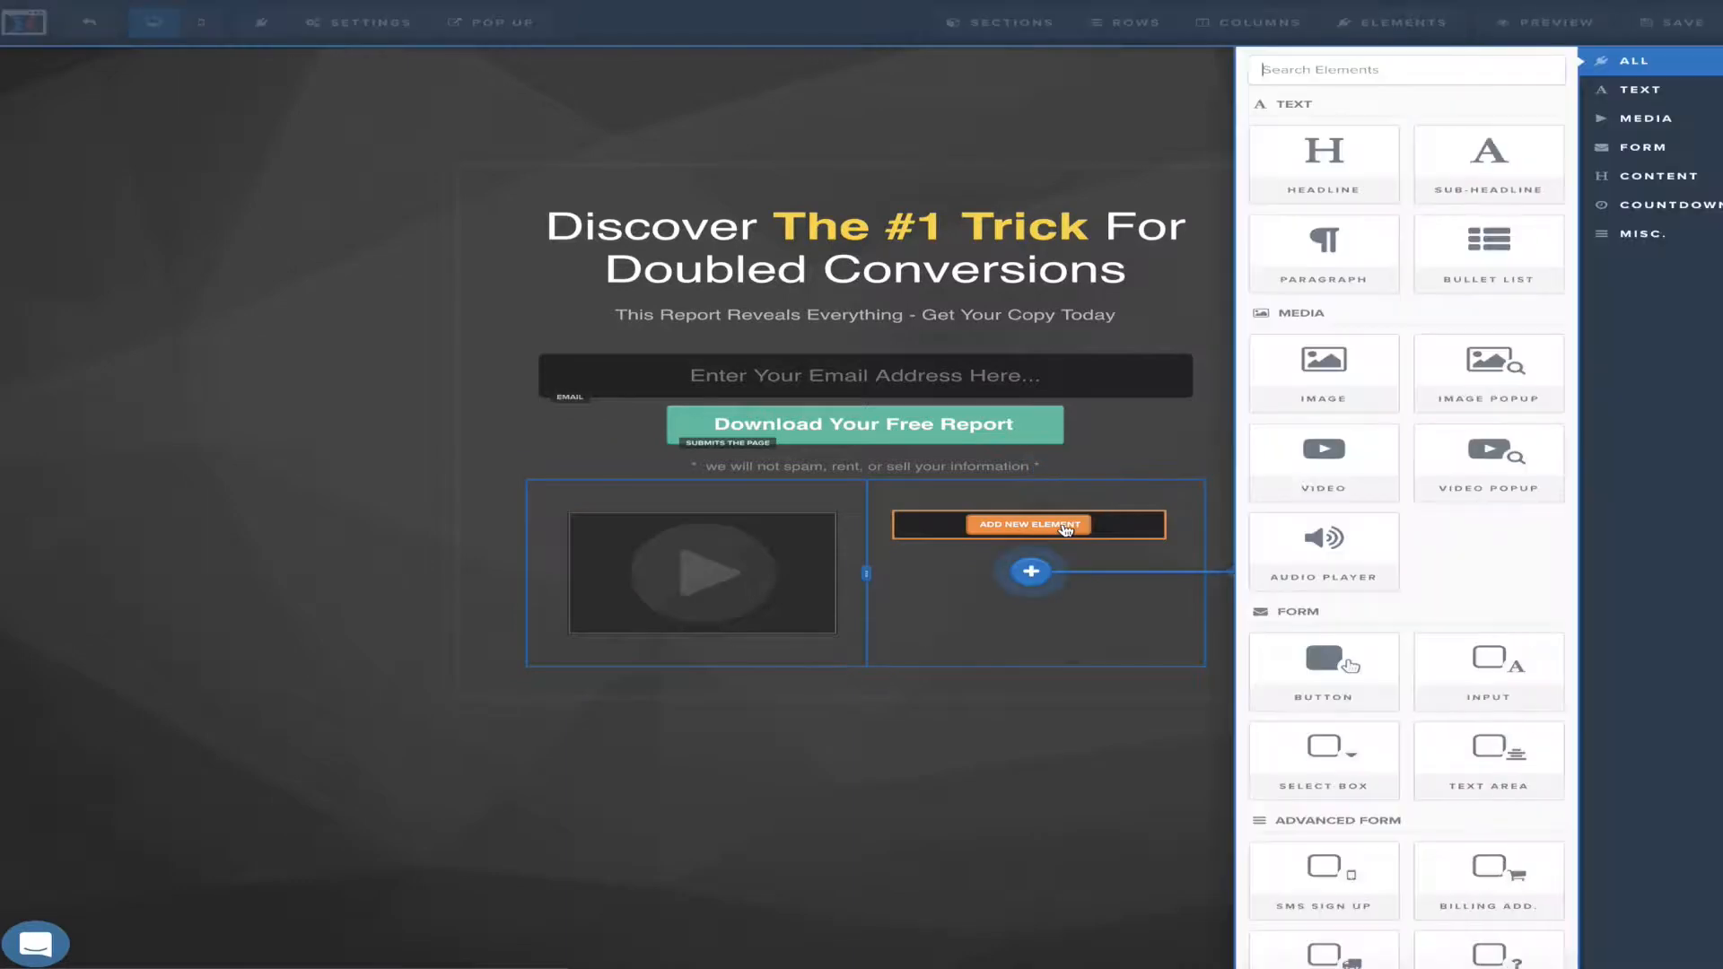
pyautogui.click(1519, 275)
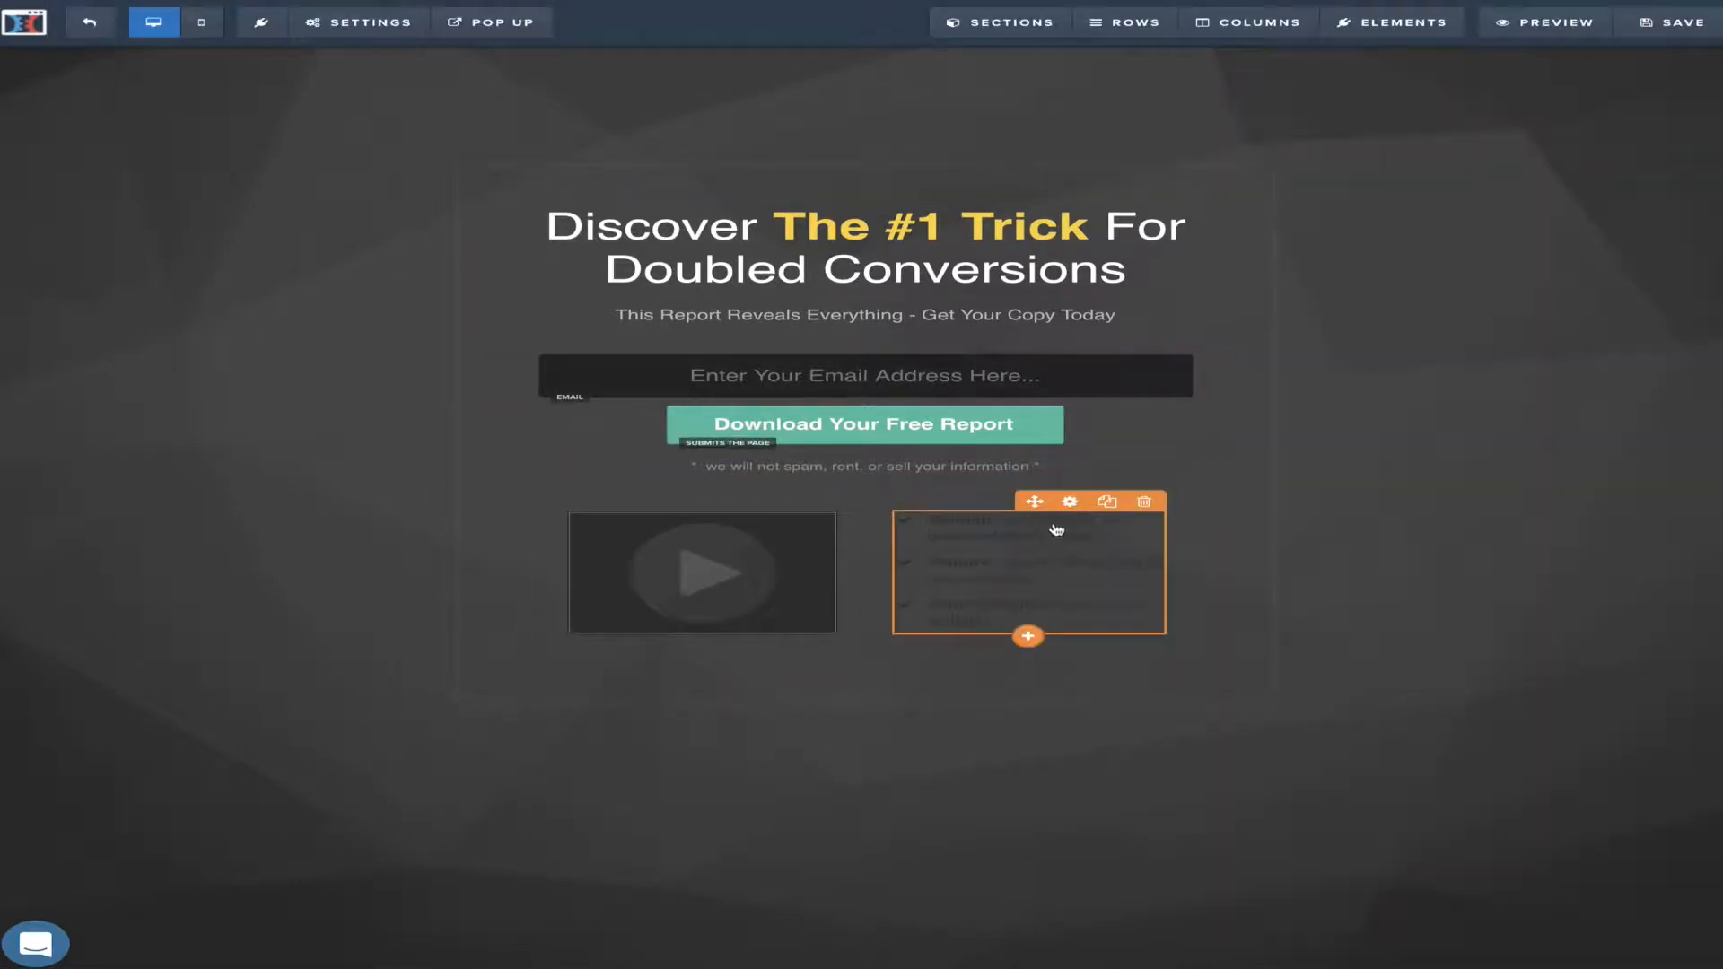
# Style the bullet list with white text and enlarge its font size to 22
pyautogui.click(1070, 501)
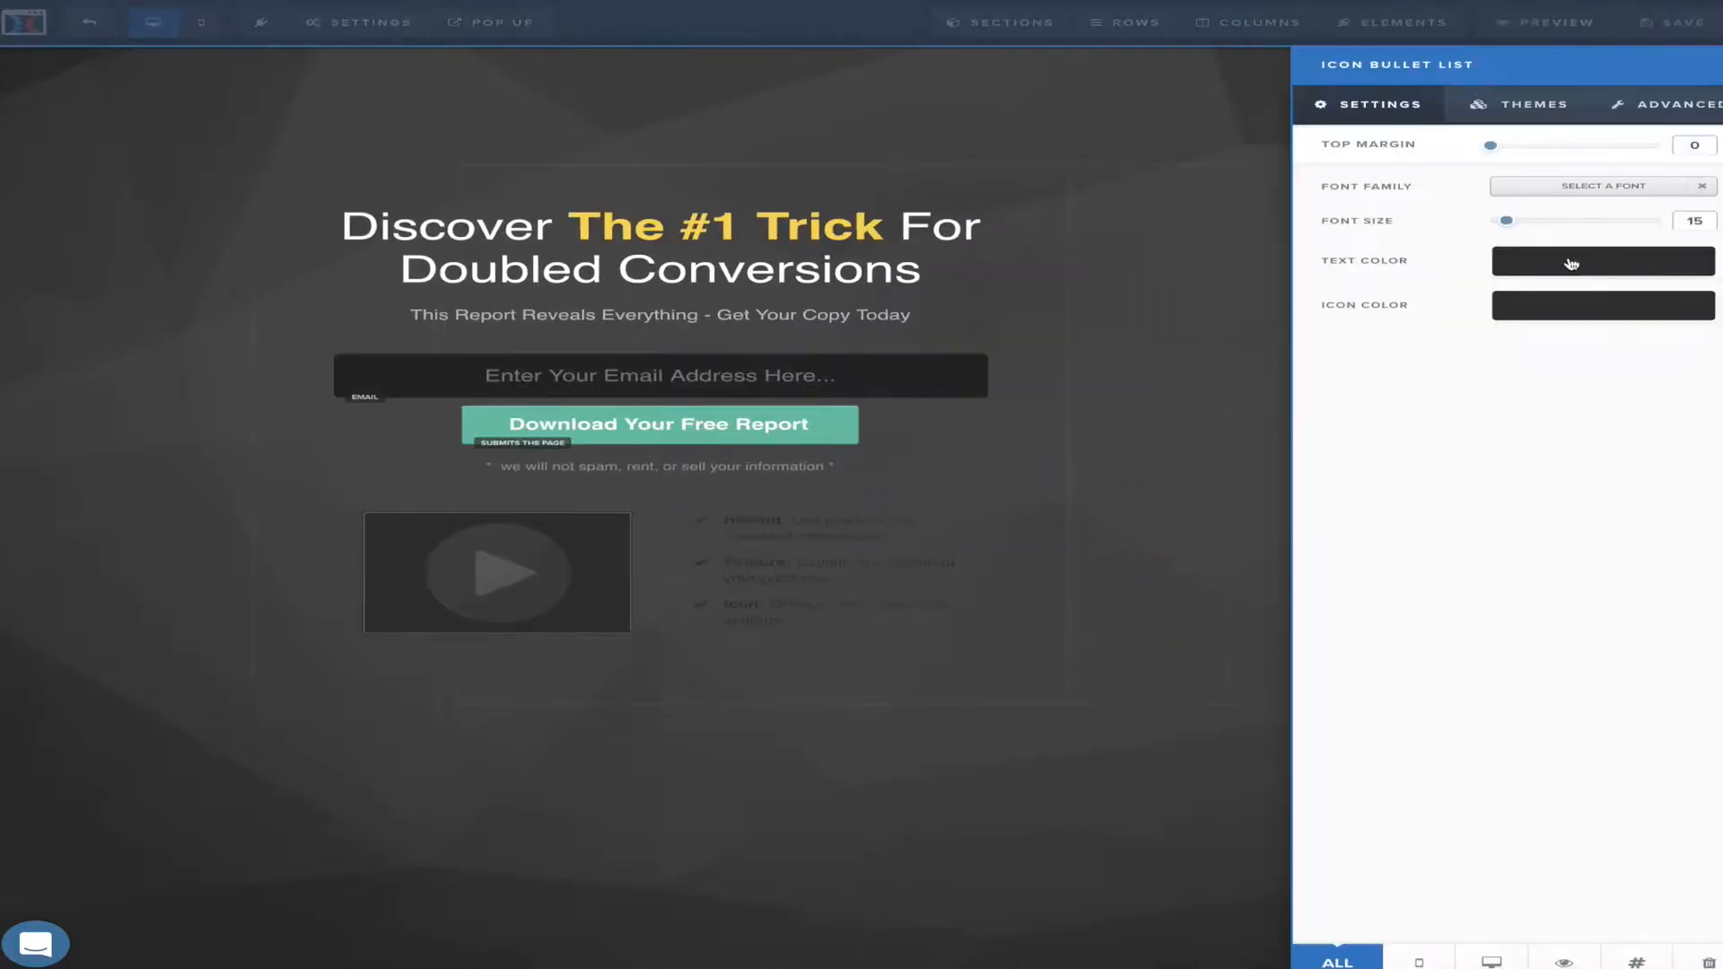
pyautogui.click(1607, 270)
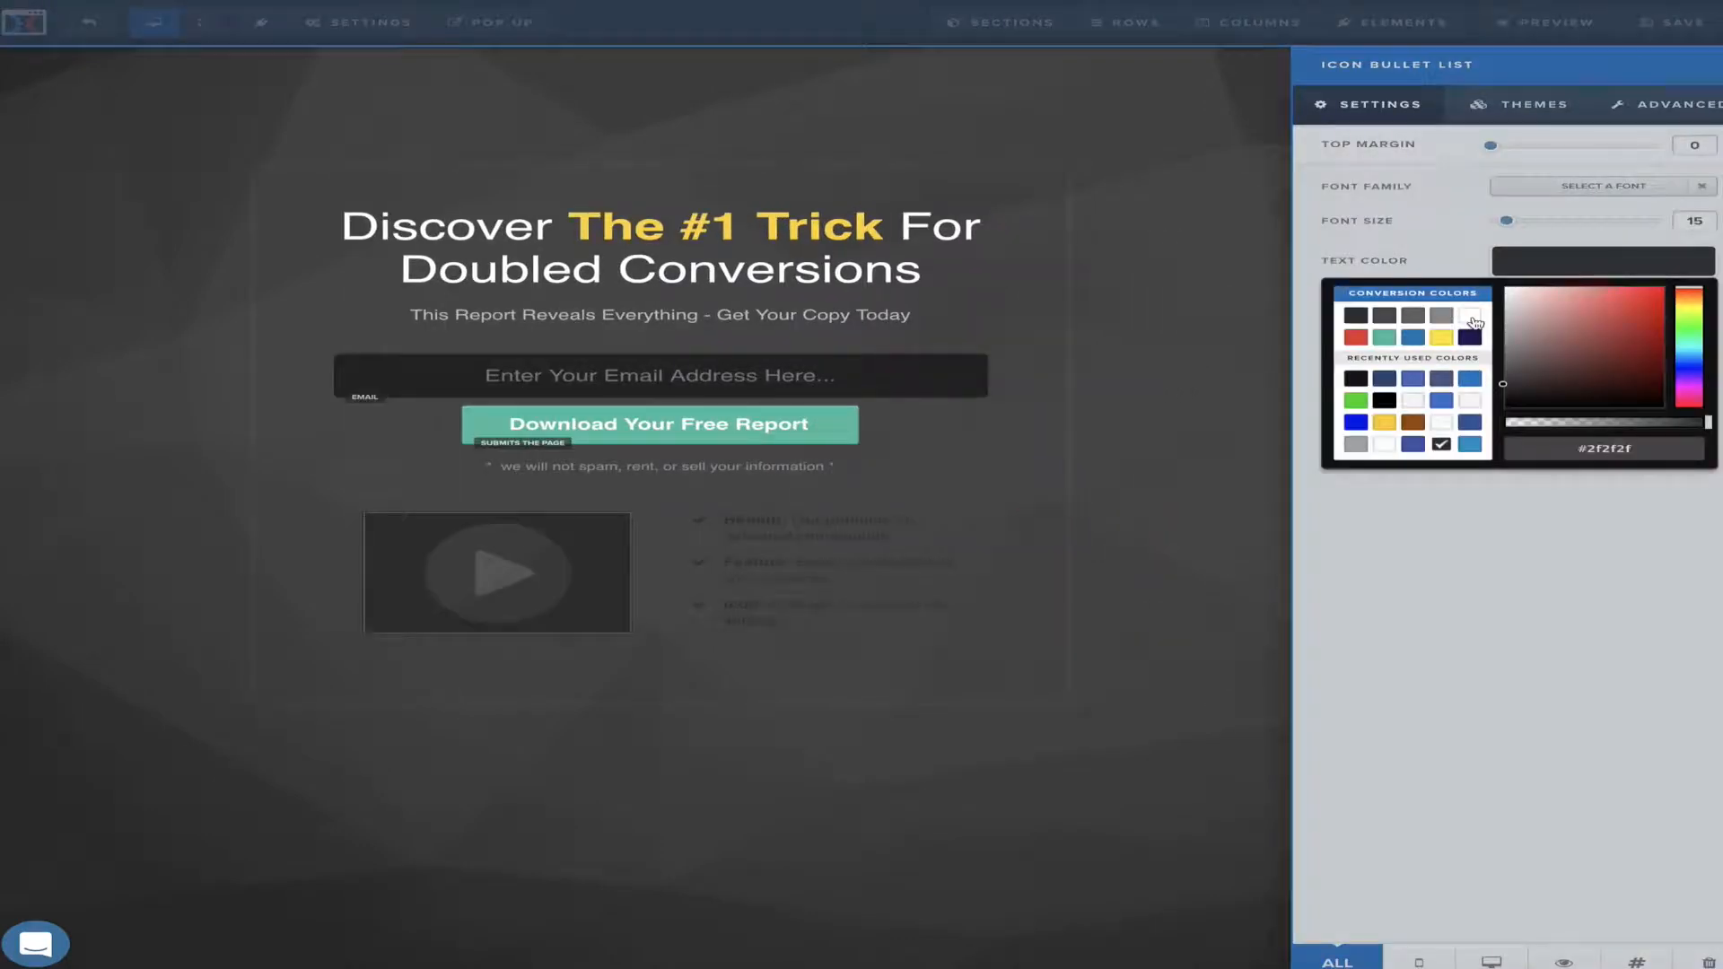
pyautogui.click(1473, 320)
pyautogui.click(1055, 473)
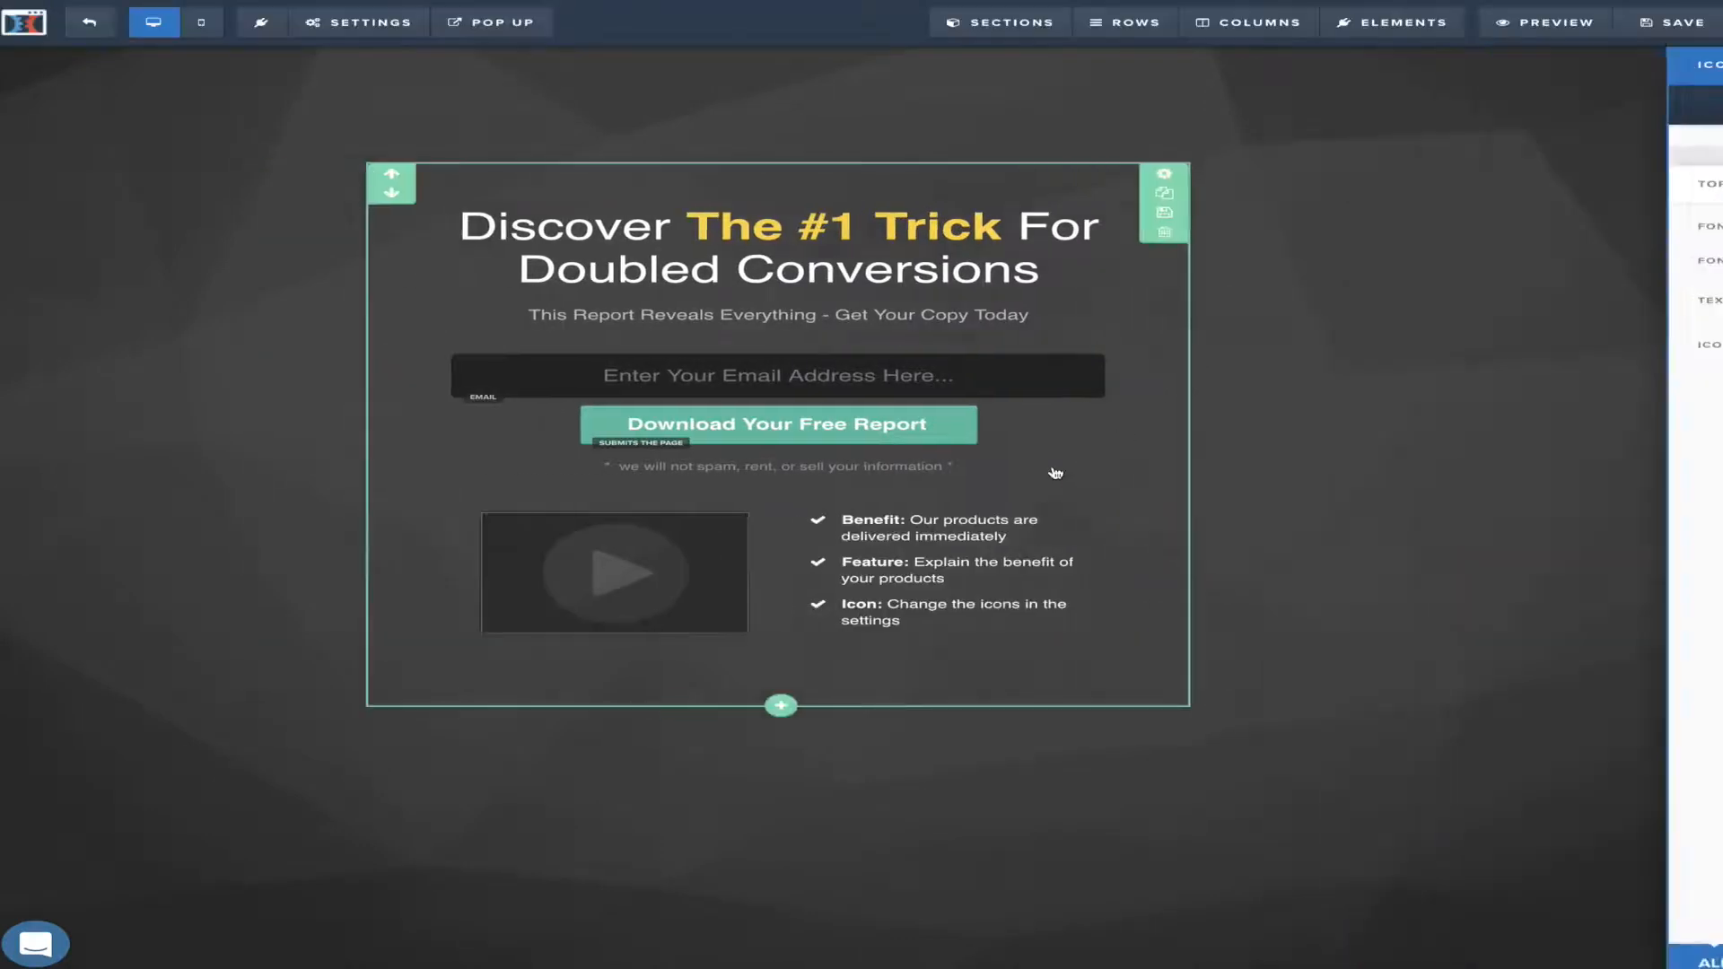
pyautogui.moveTo(1115, 547)
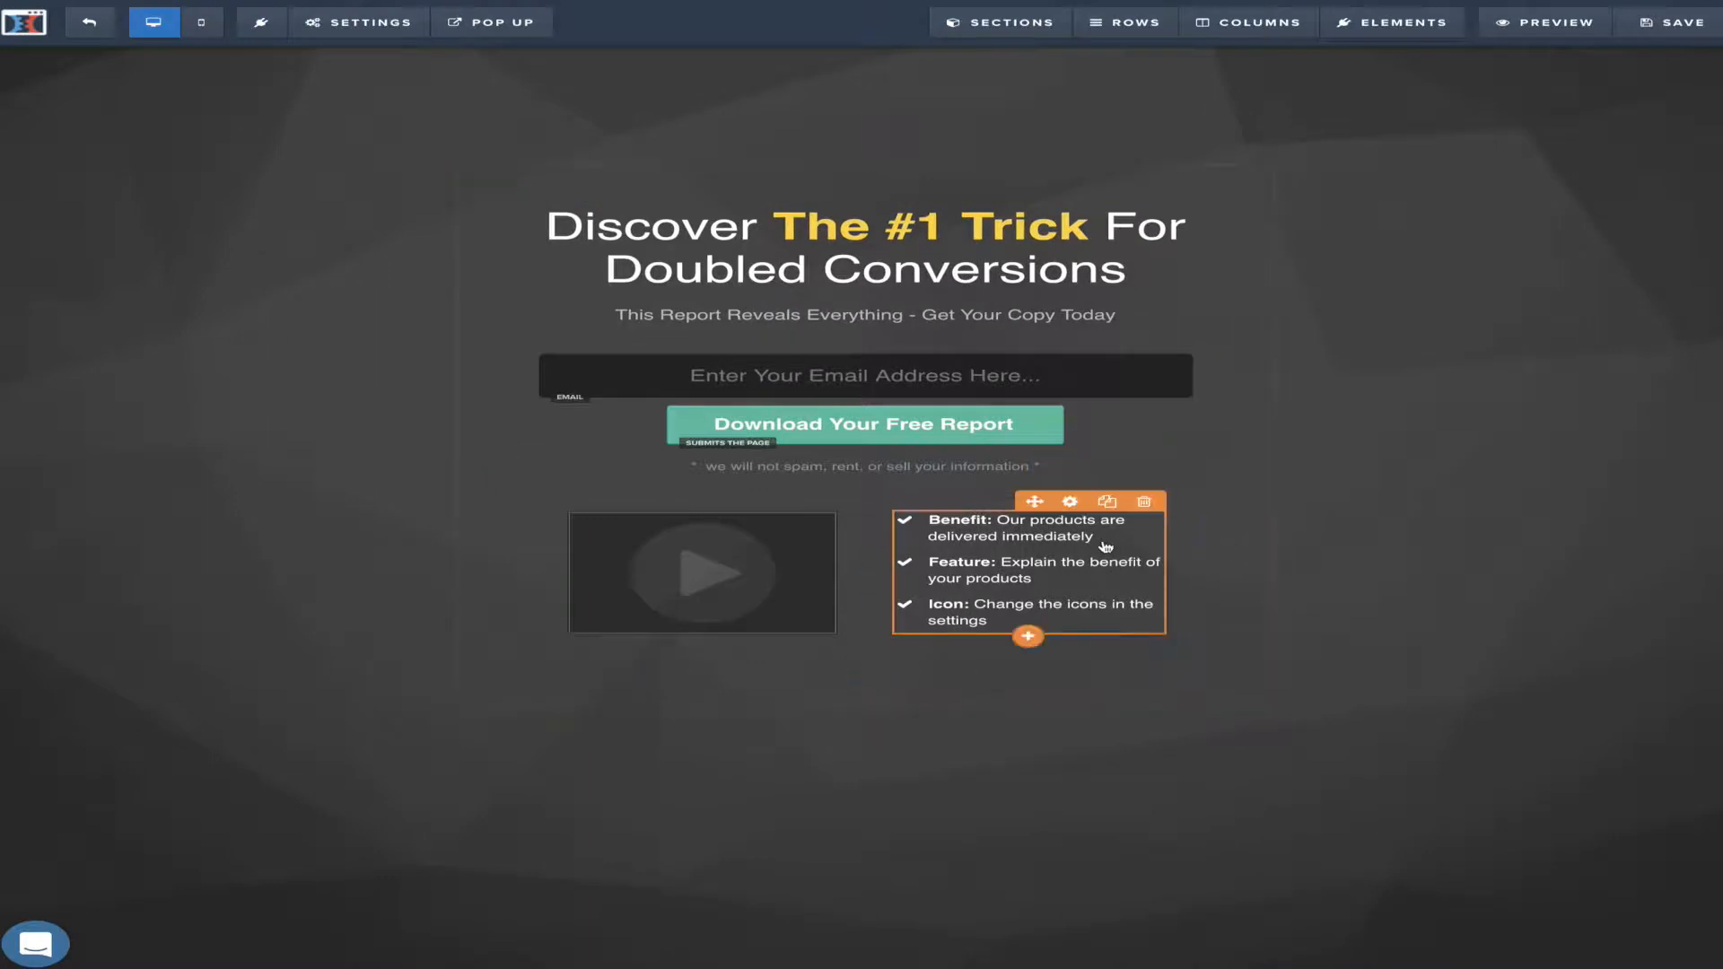
pyautogui.click(1070, 502)
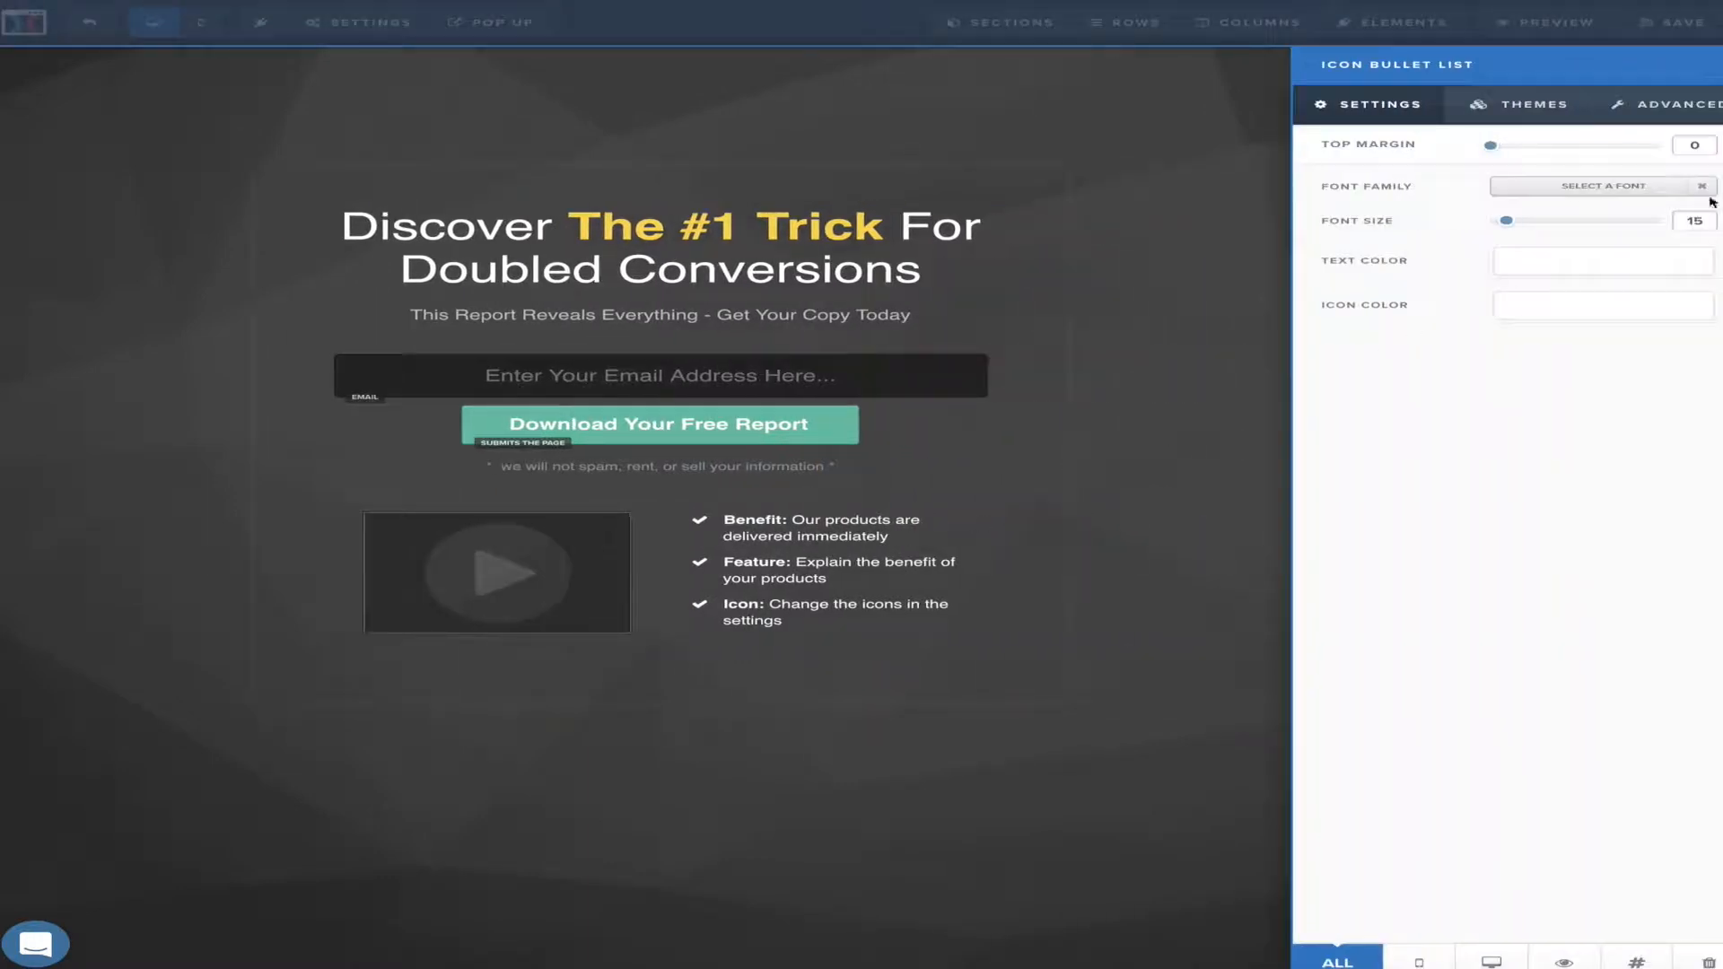
pyautogui.moveTo(1508, 217); pyautogui.dragTo(1521, 226)
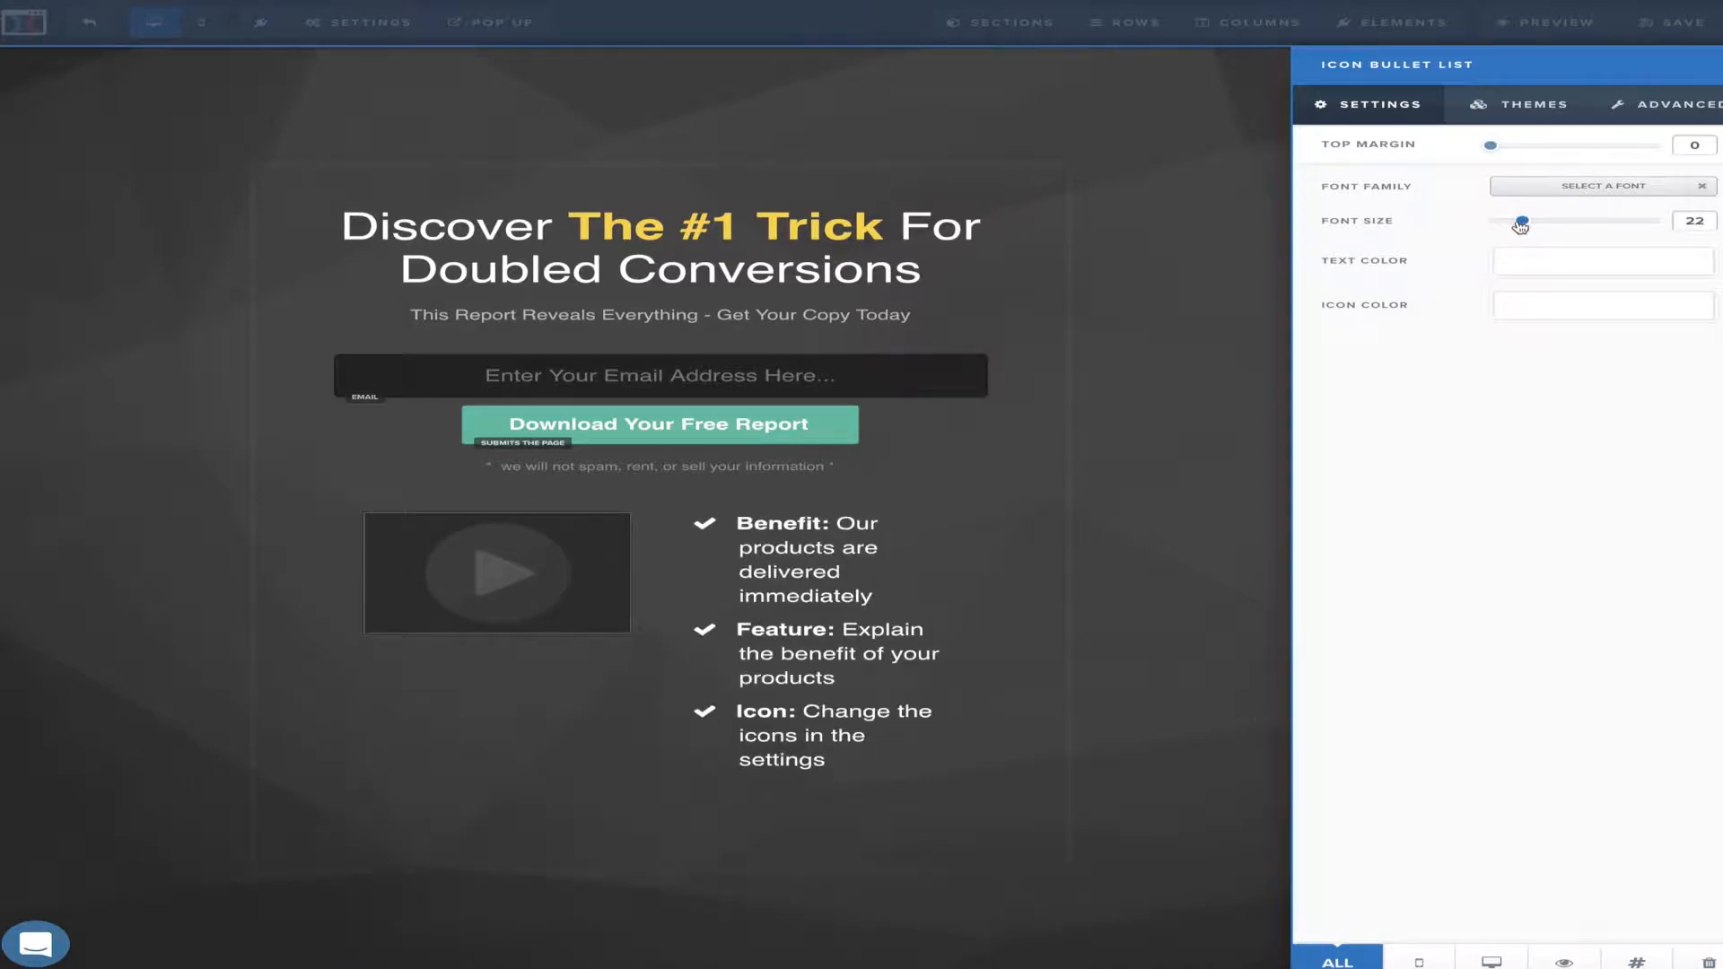
pyautogui.click(1232, 350)
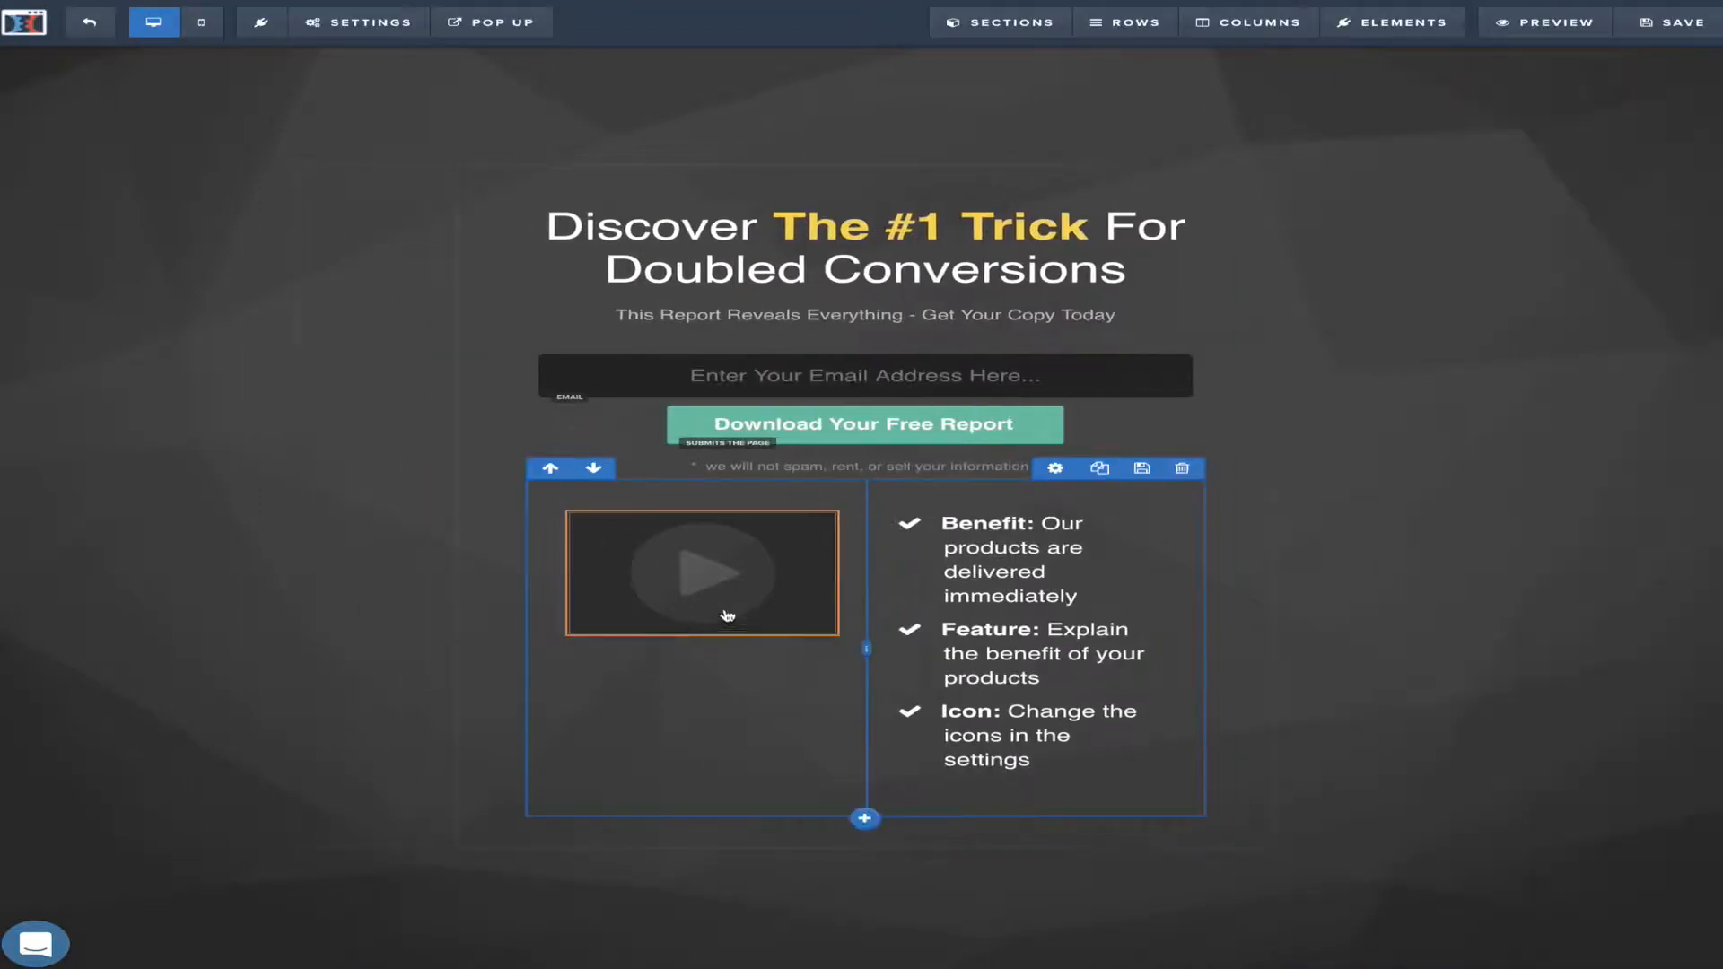
# Set the video source to YouTube and turn autoplay on
pyautogui.click(744, 502)
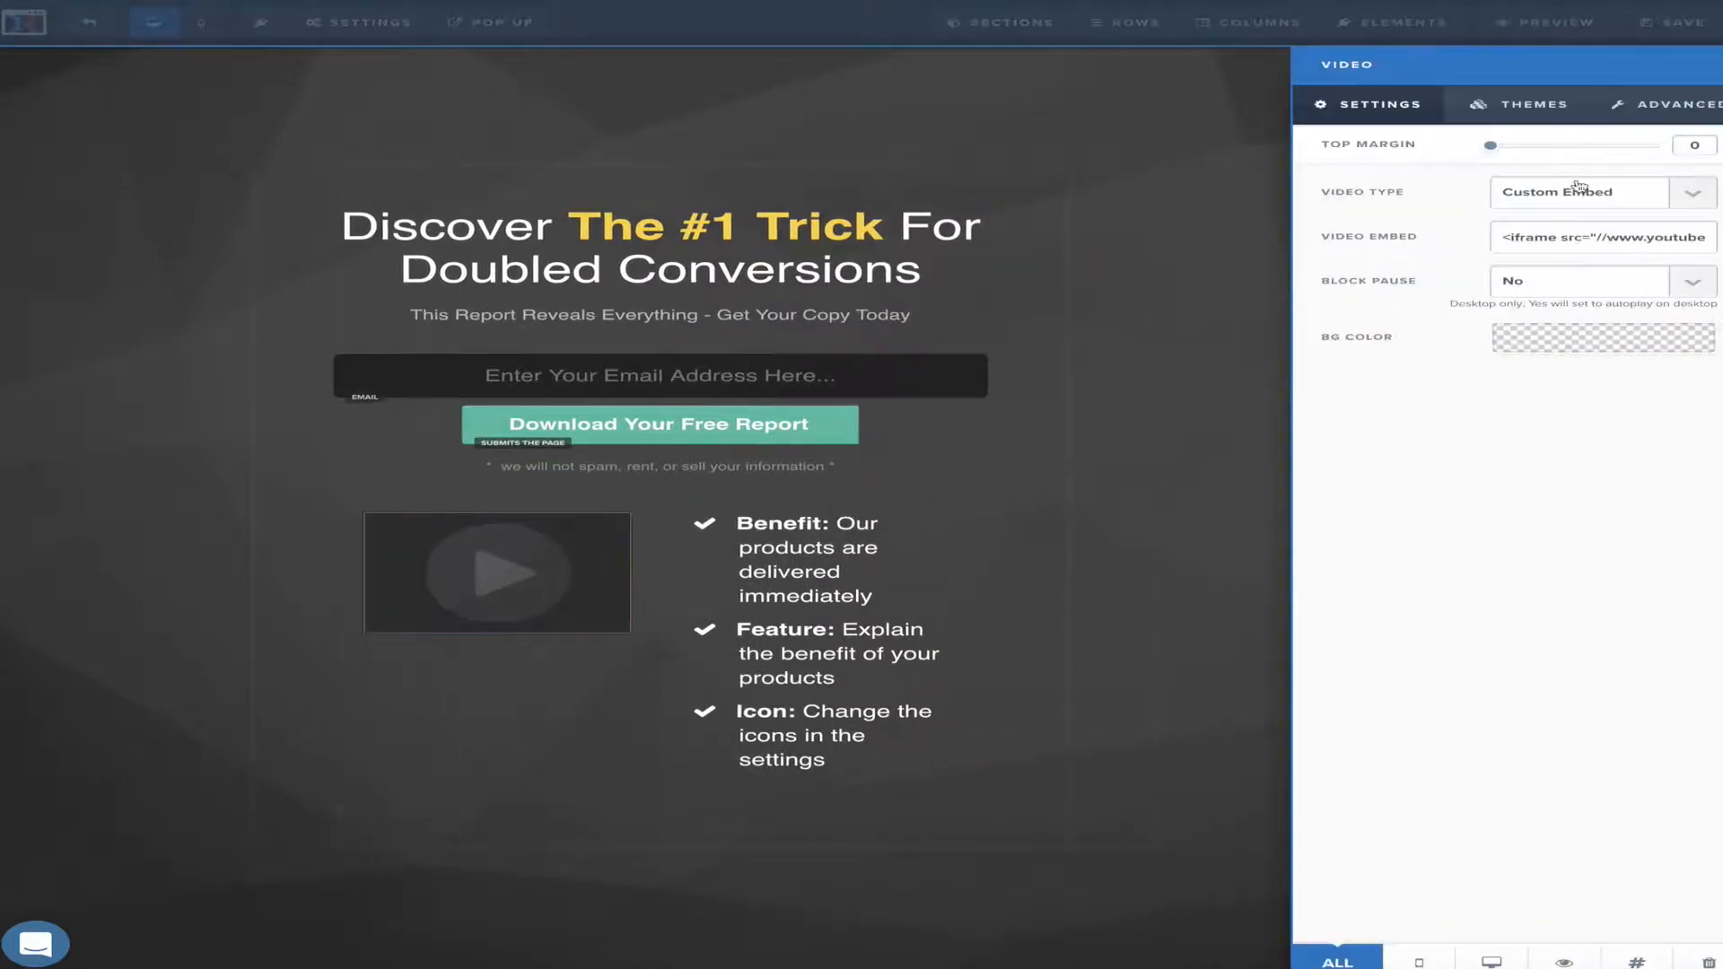
pyautogui.click(1685, 196)
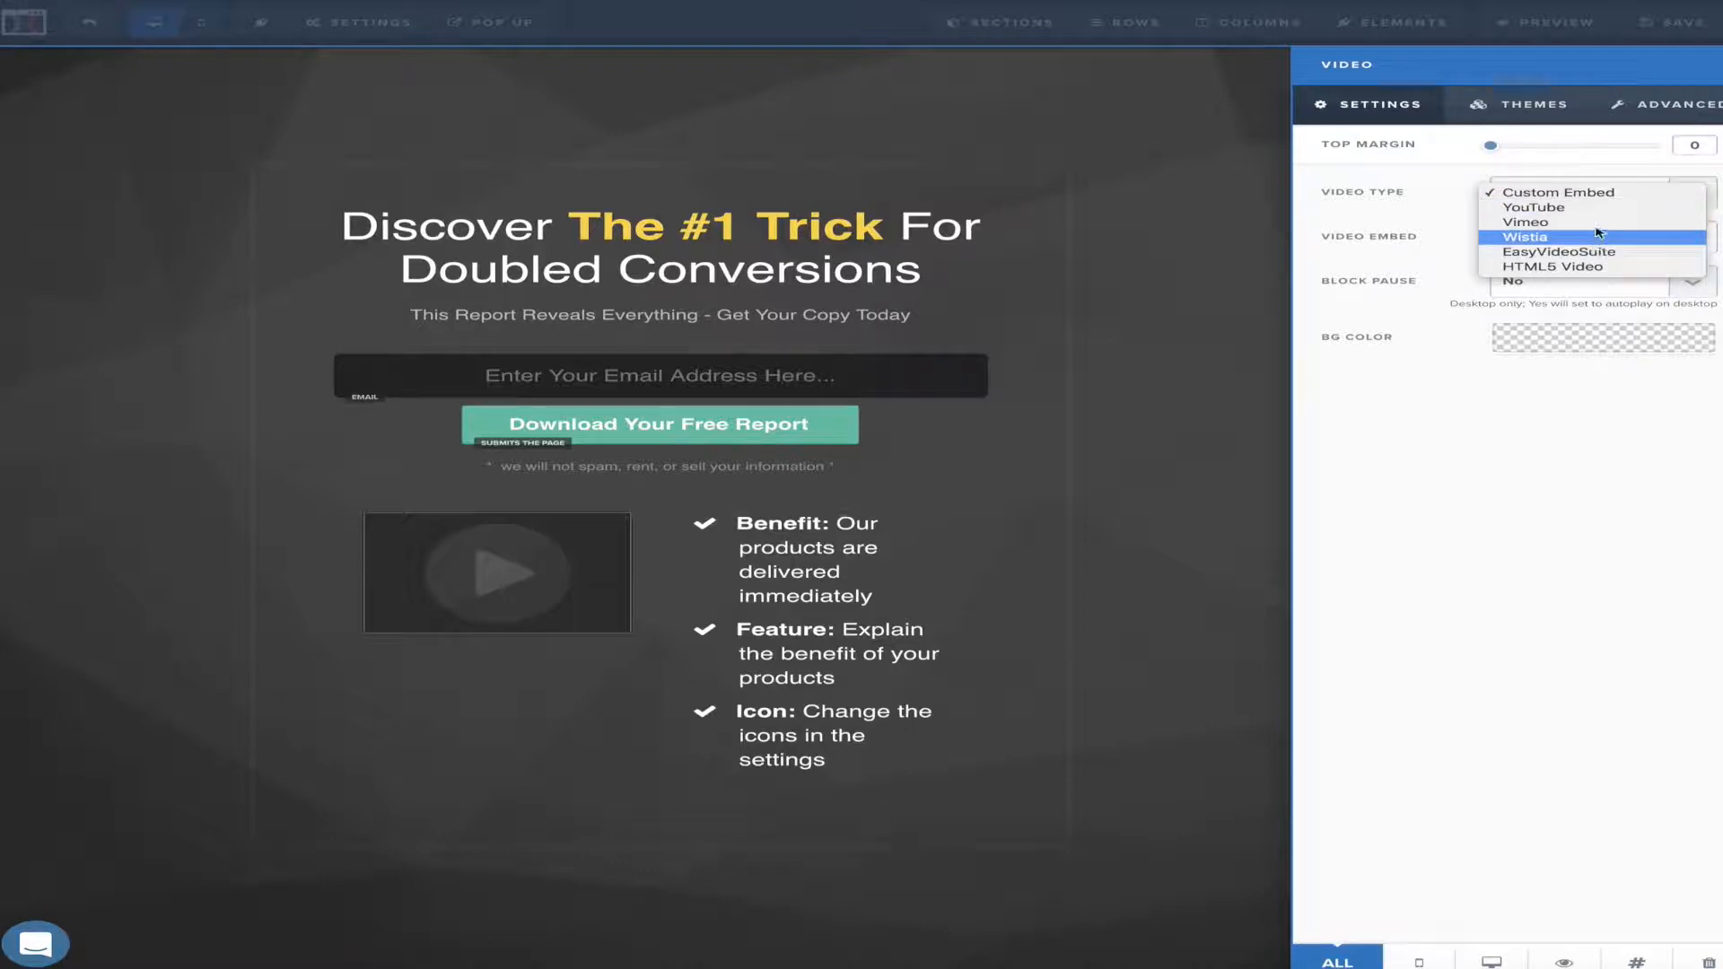
pyautogui.click(1571, 206)
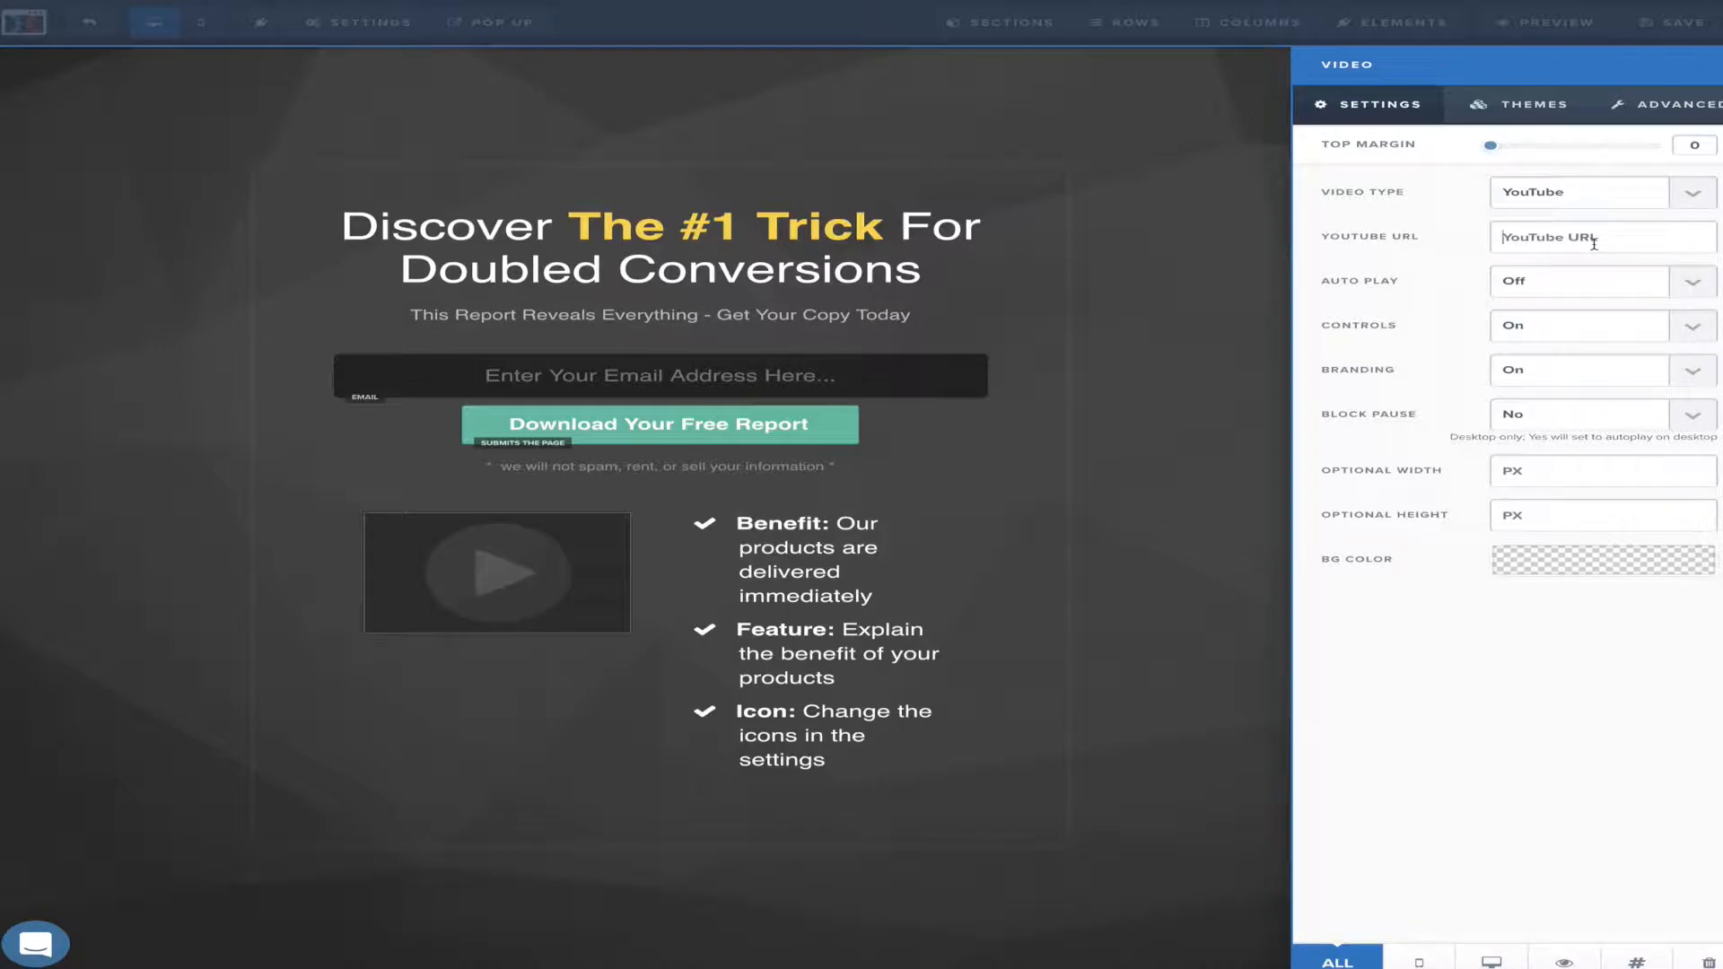
pyautogui.click(1692, 281)
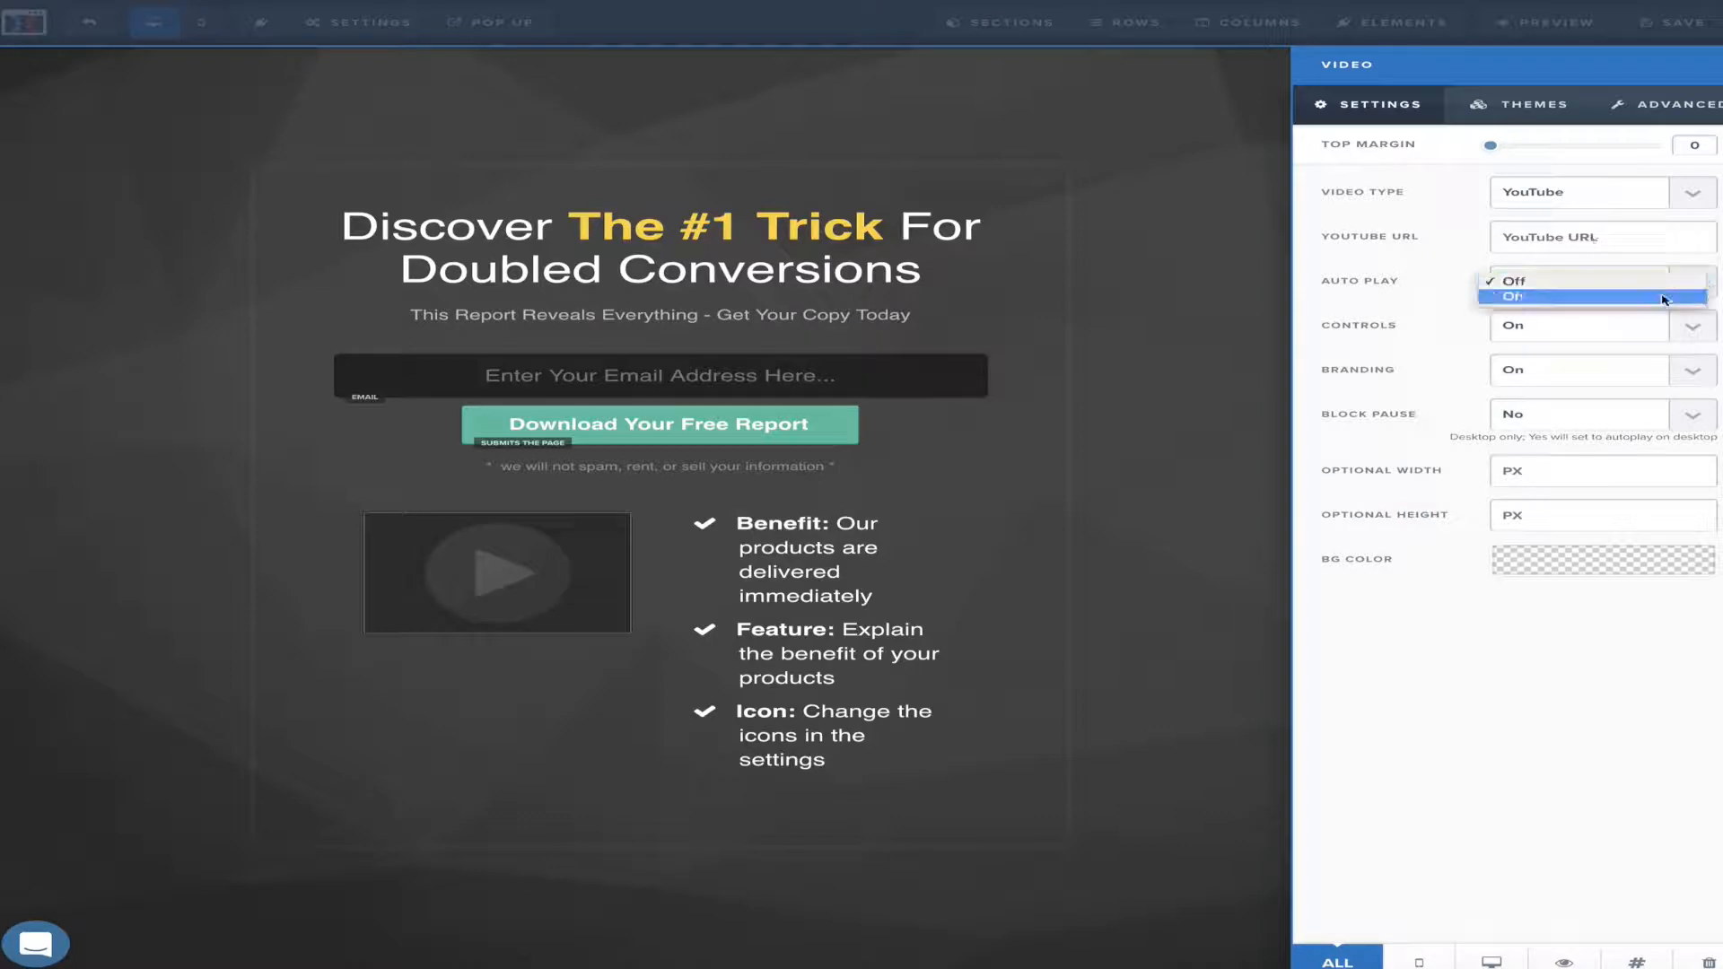
pyautogui.click(1642, 305)
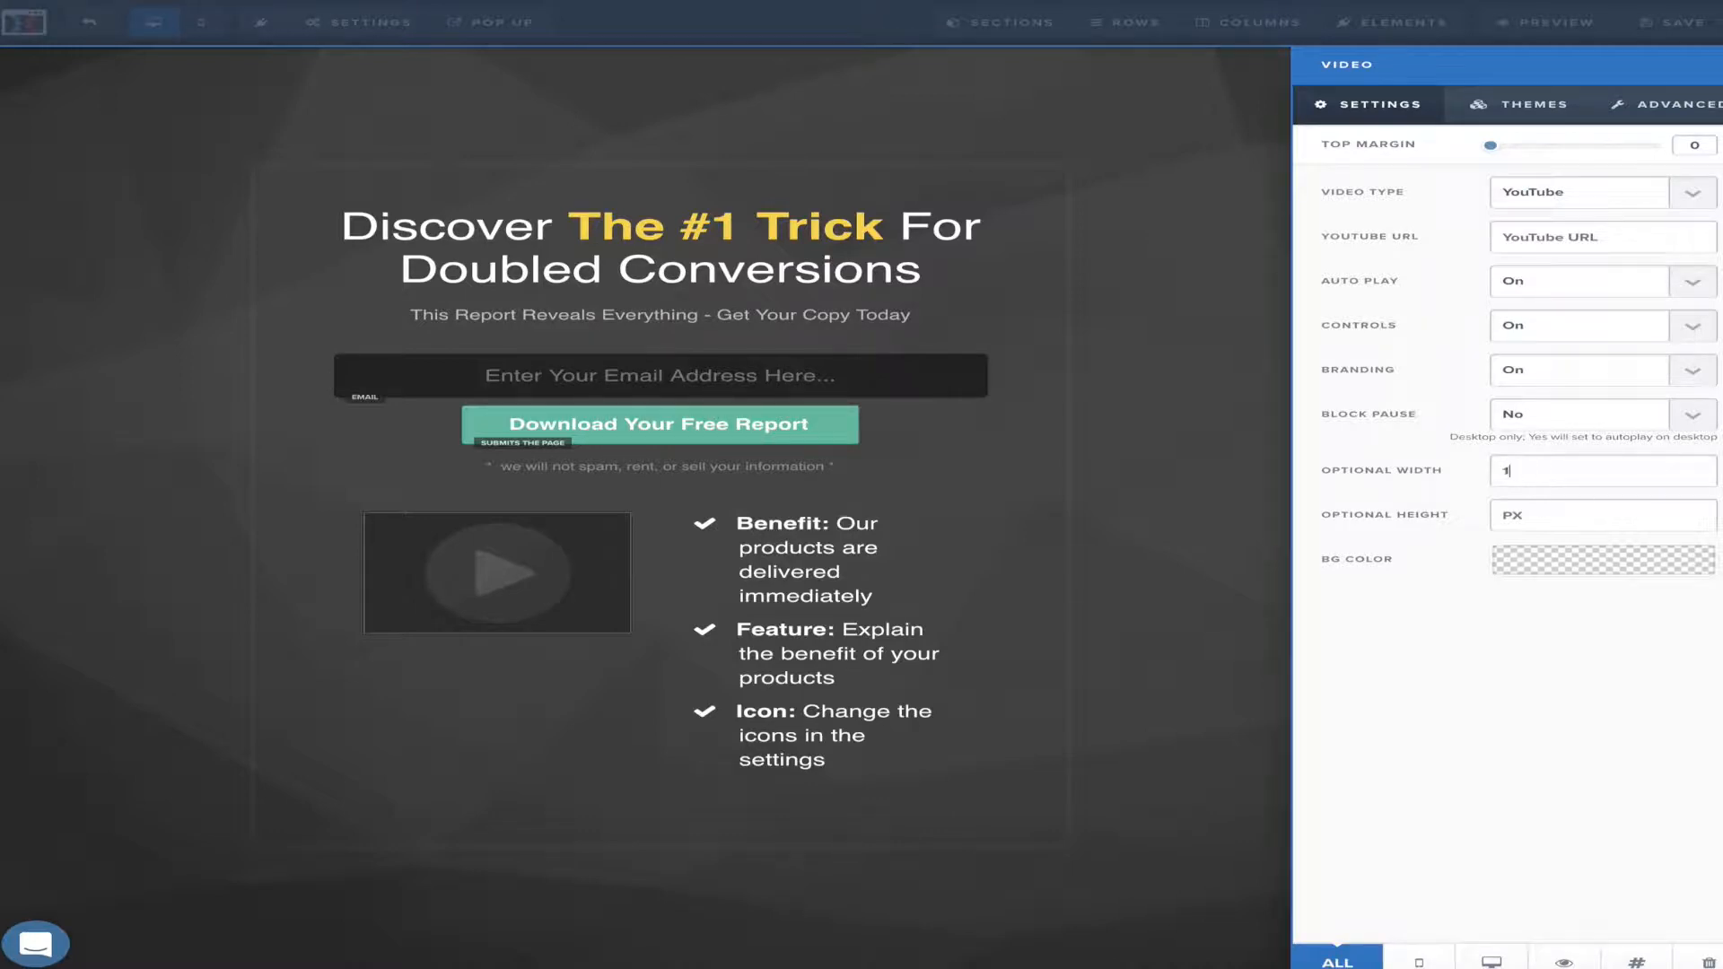
# Clear the video's optional width, try 3/4 and Half widths, then return to Full Width
pyautogui.press('BackSpace')
pyautogui.press('BackSpace')
pyautogui.press('BackSpace')
pyautogui.click(1676, 105)
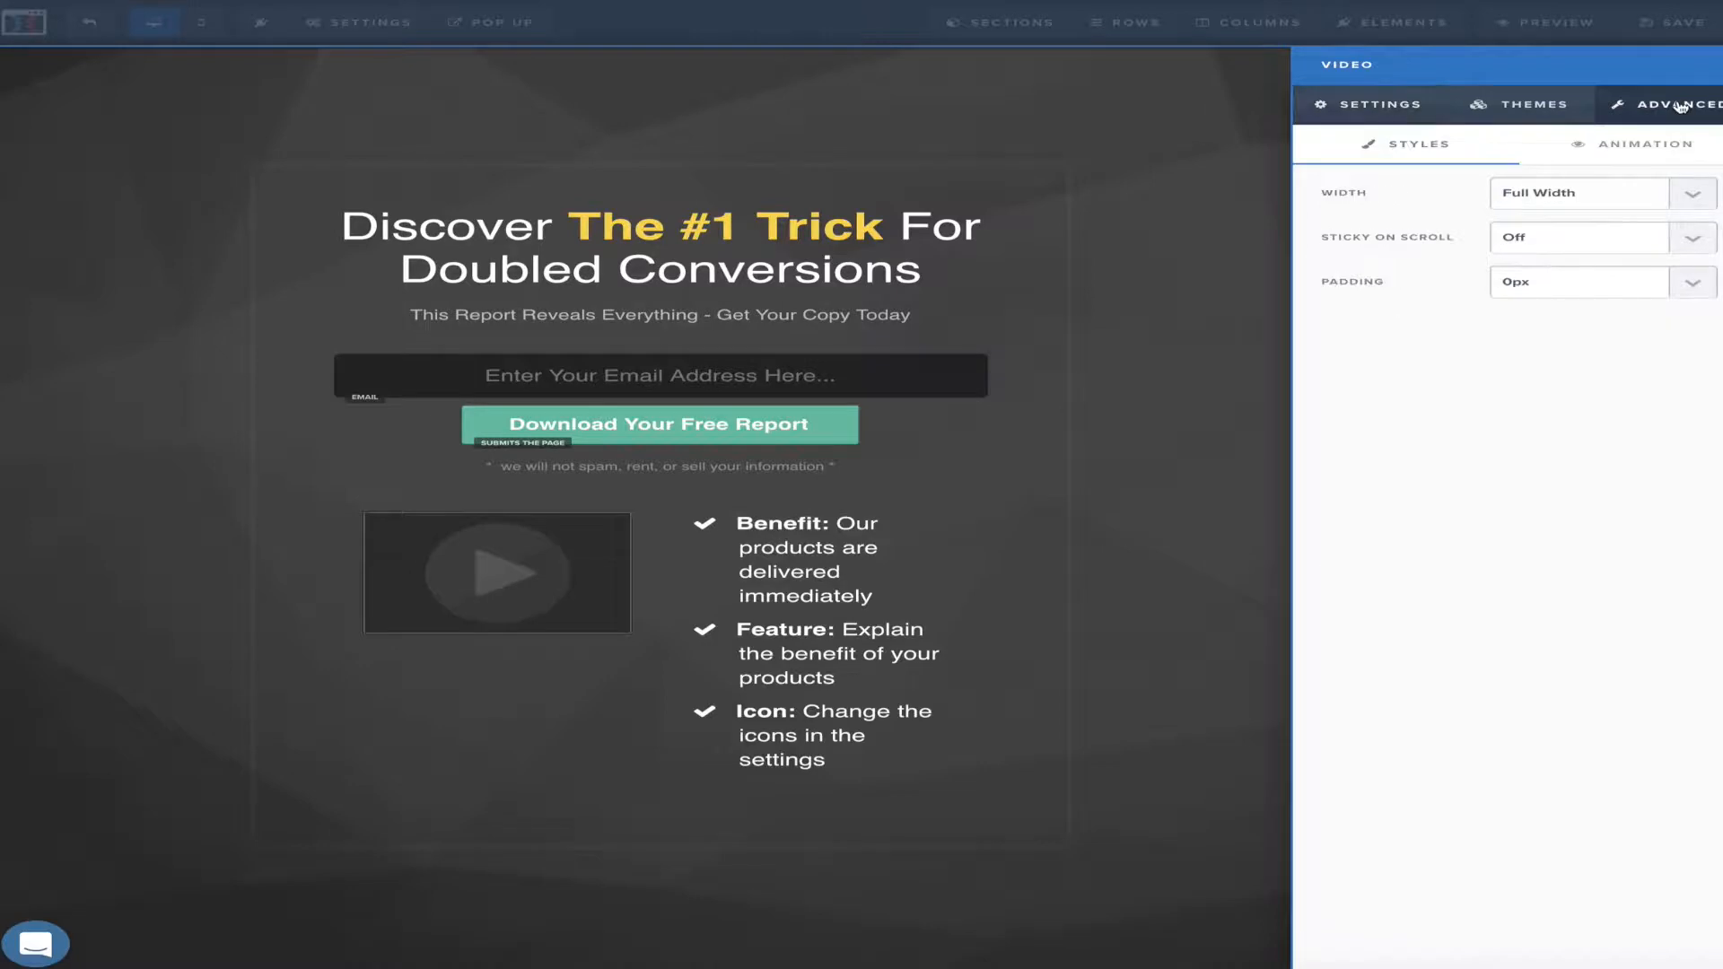
pyautogui.click(1689, 190)
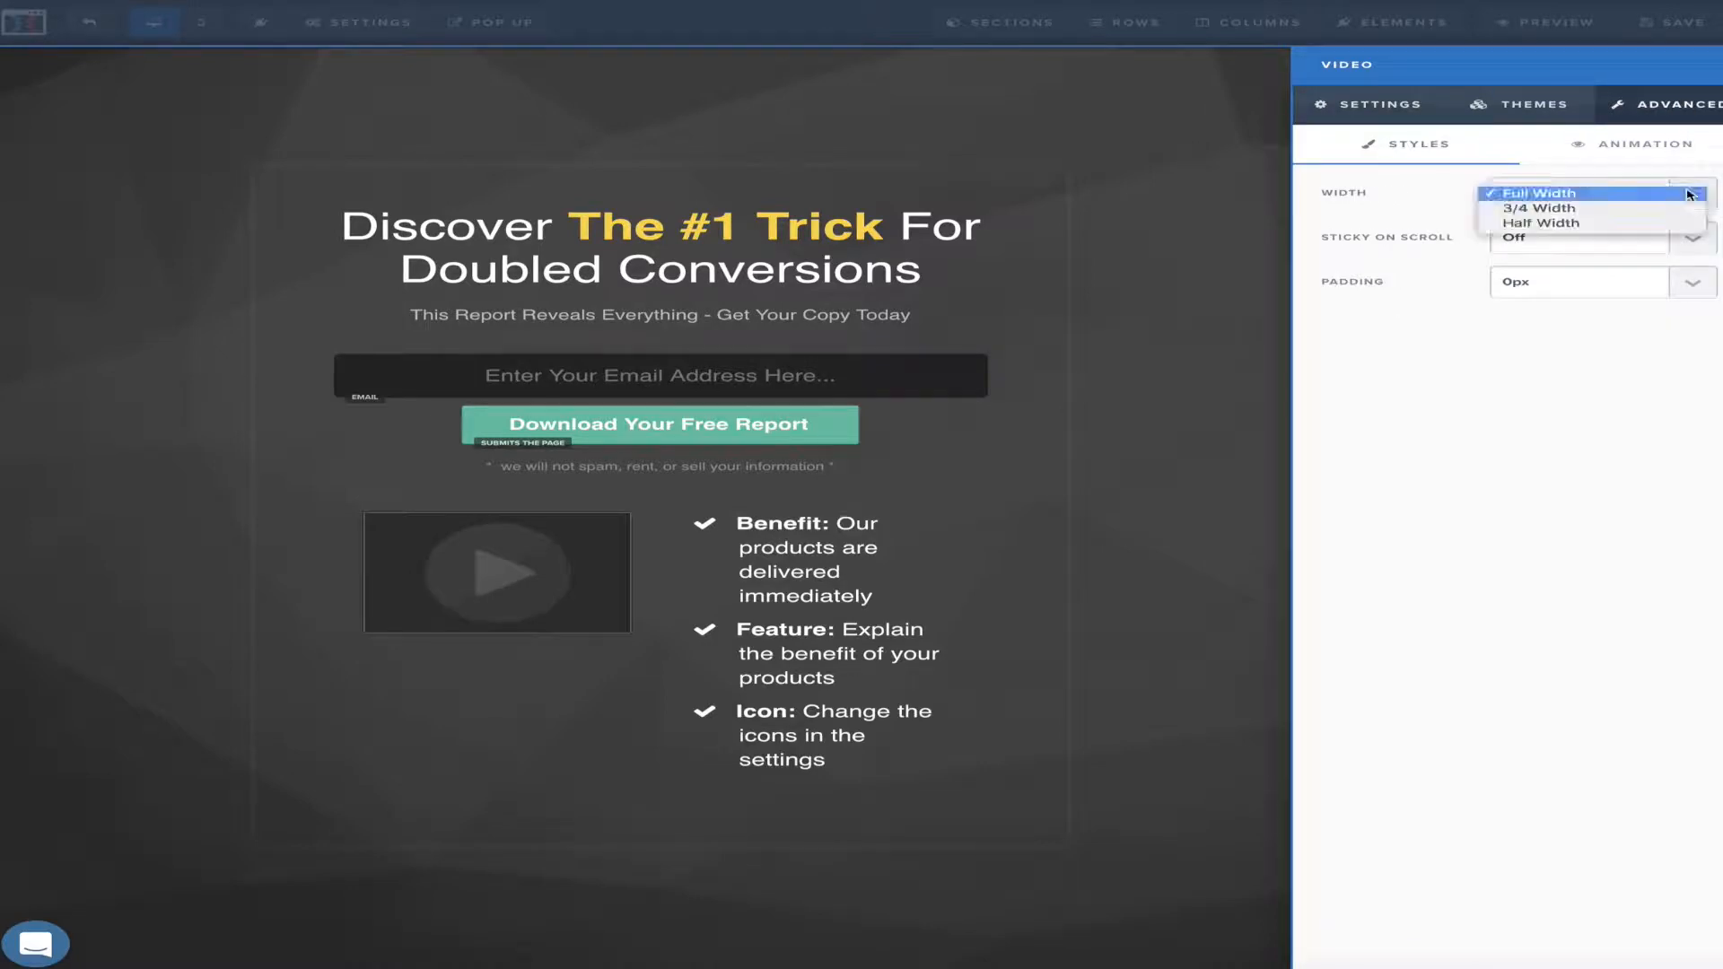
pyautogui.click(1648, 214)
pyautogui.click(1687, 202)
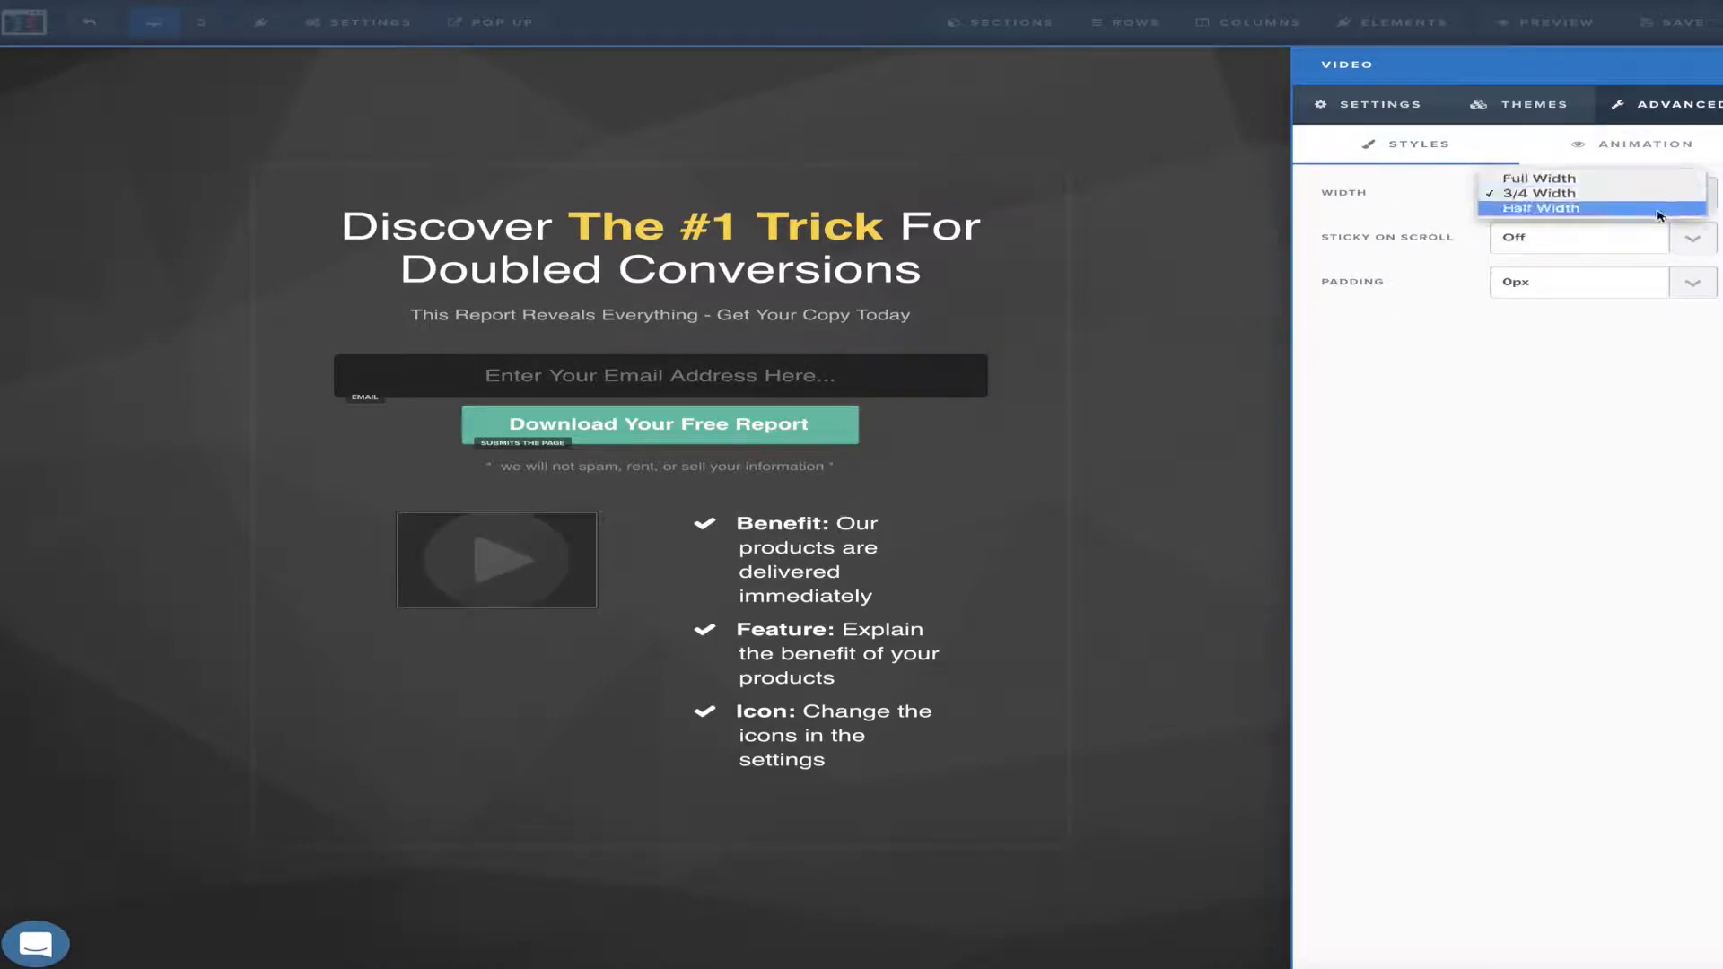
pyautogui.click(1656, 209)
pyautogui.click(1696, 194)
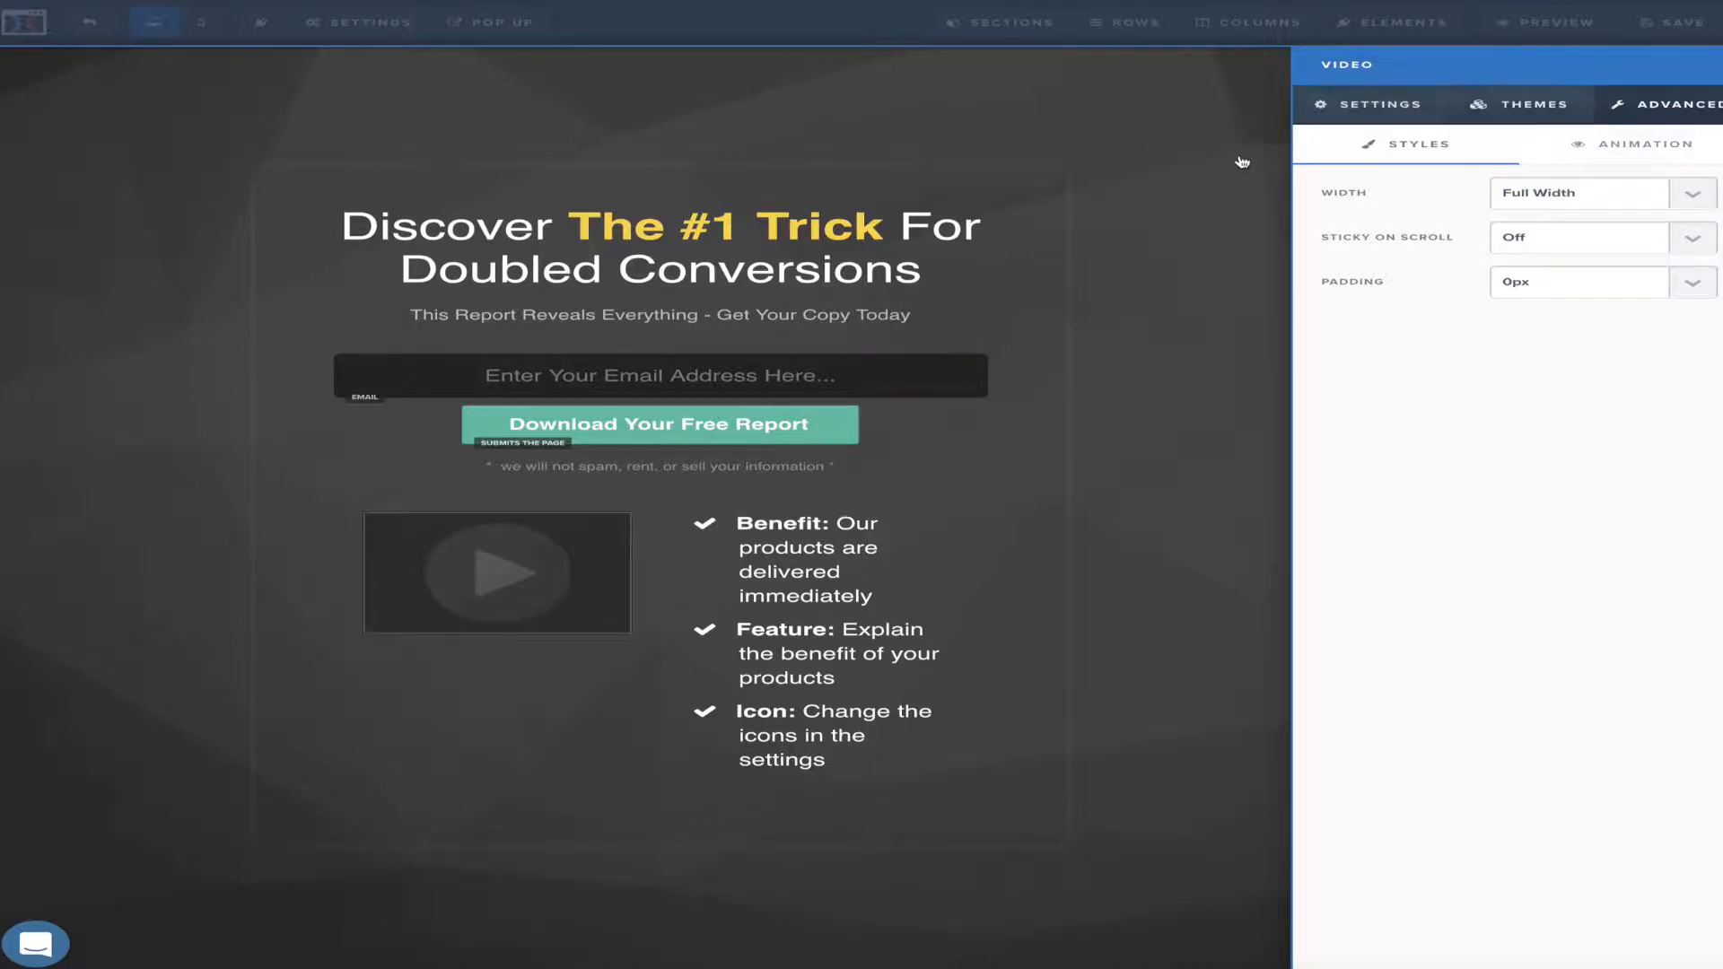
pyautogui.click(1173, 171)
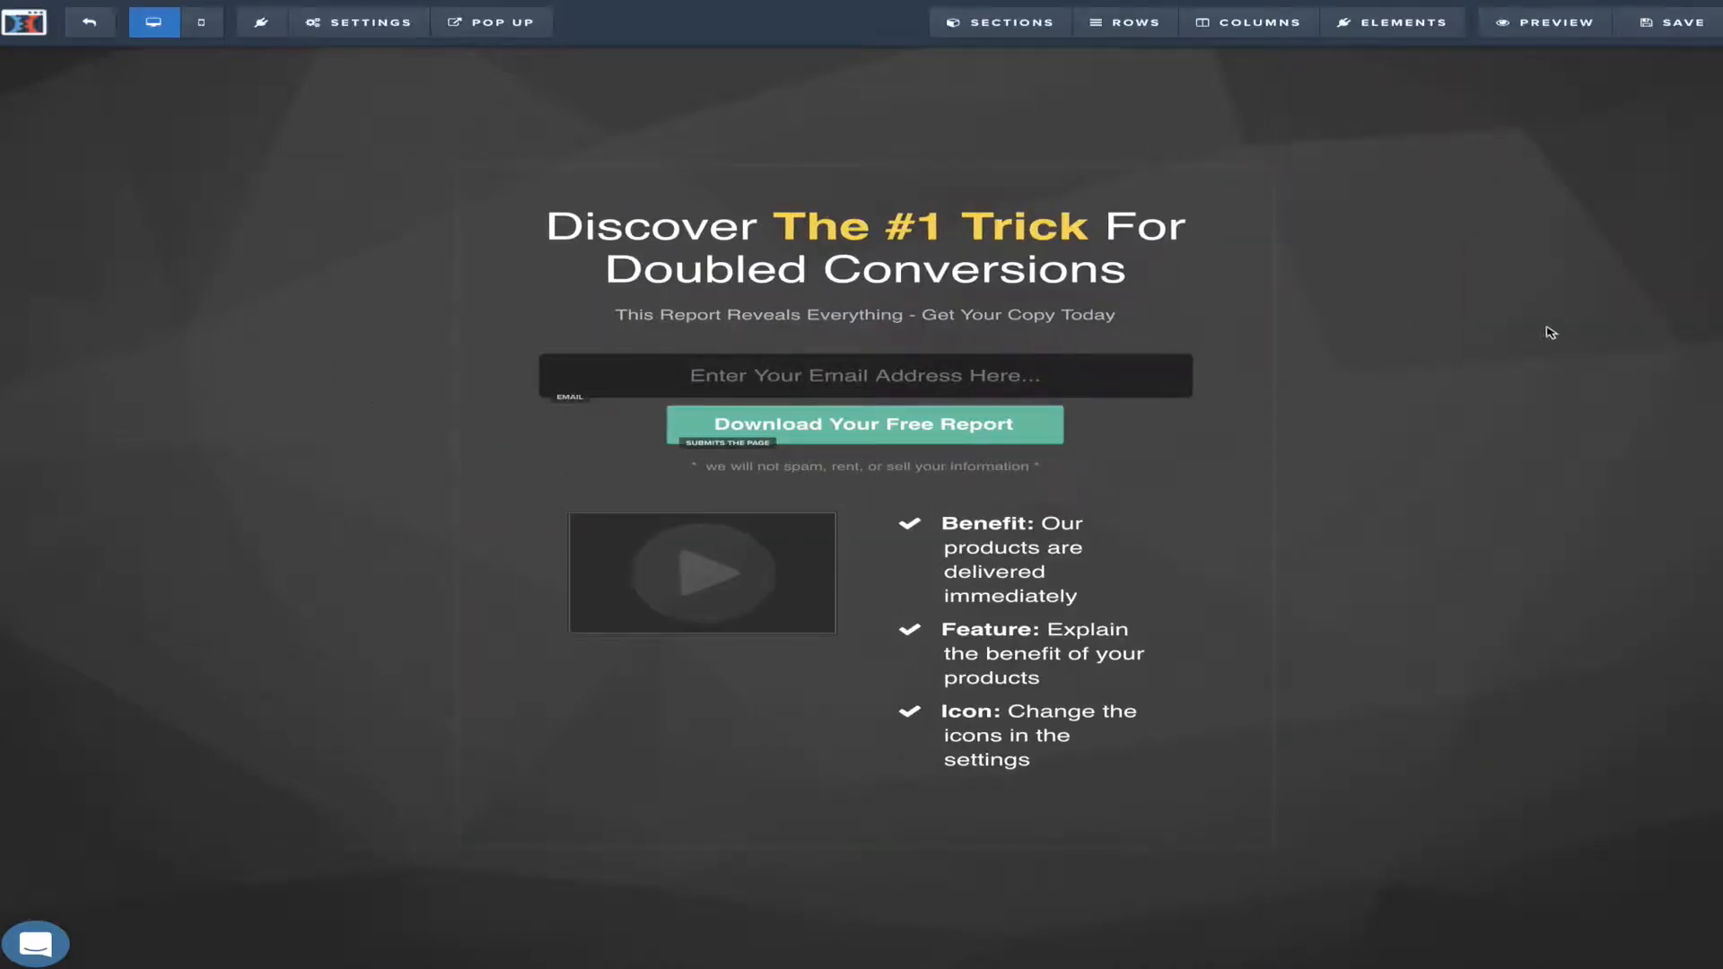
# Connect the page's integration to Actionetics with the Add To List action and a chosen list
pyautogui.moveTo(469, 47)
pyautogui.moveTo(377, 34)
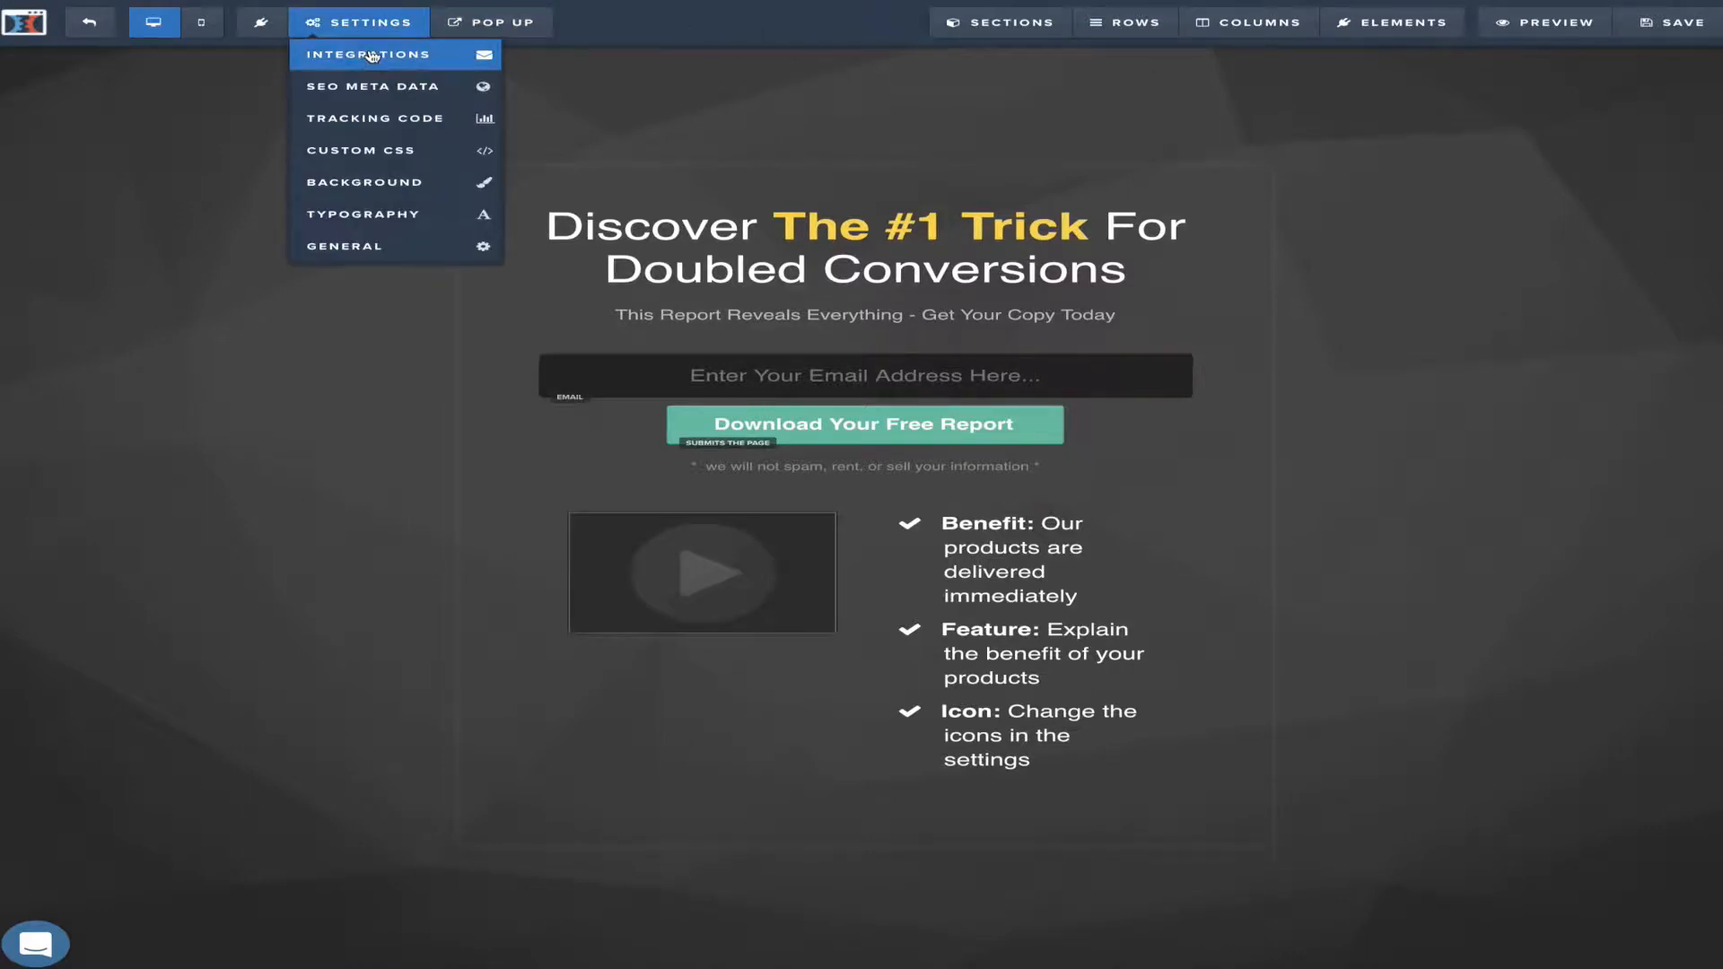
pyautogui.click(372, 55)
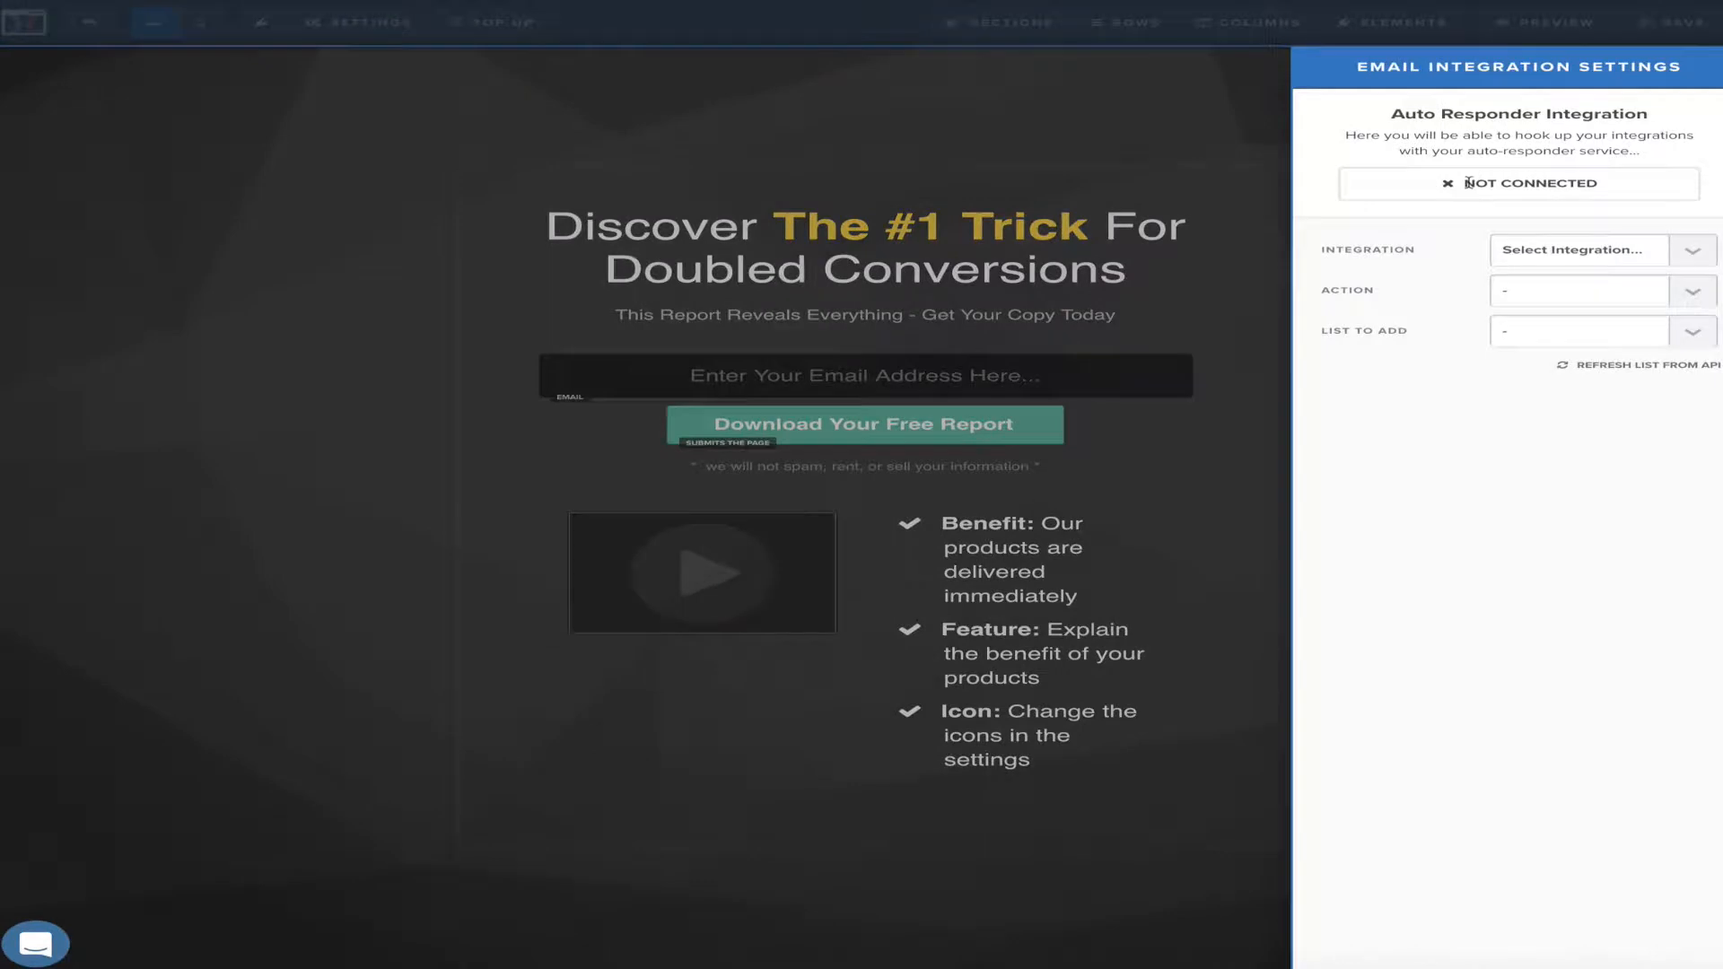
pyautogui.click(1683, 256)
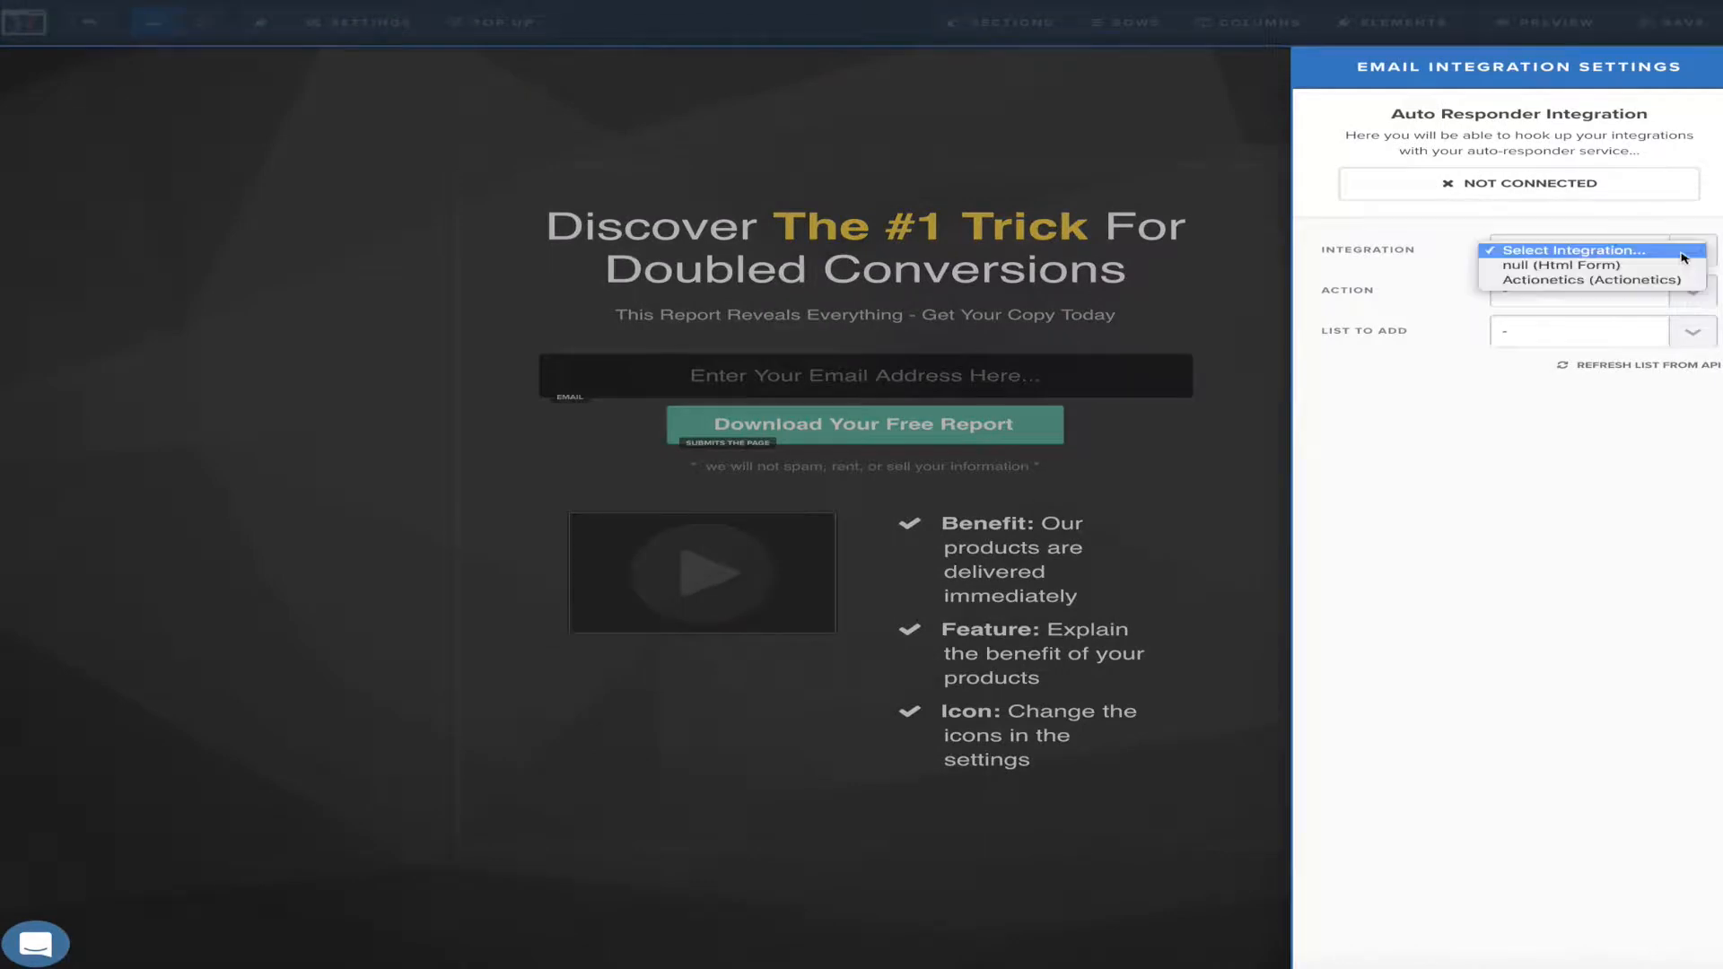
pyautogui.click(1621, 280)
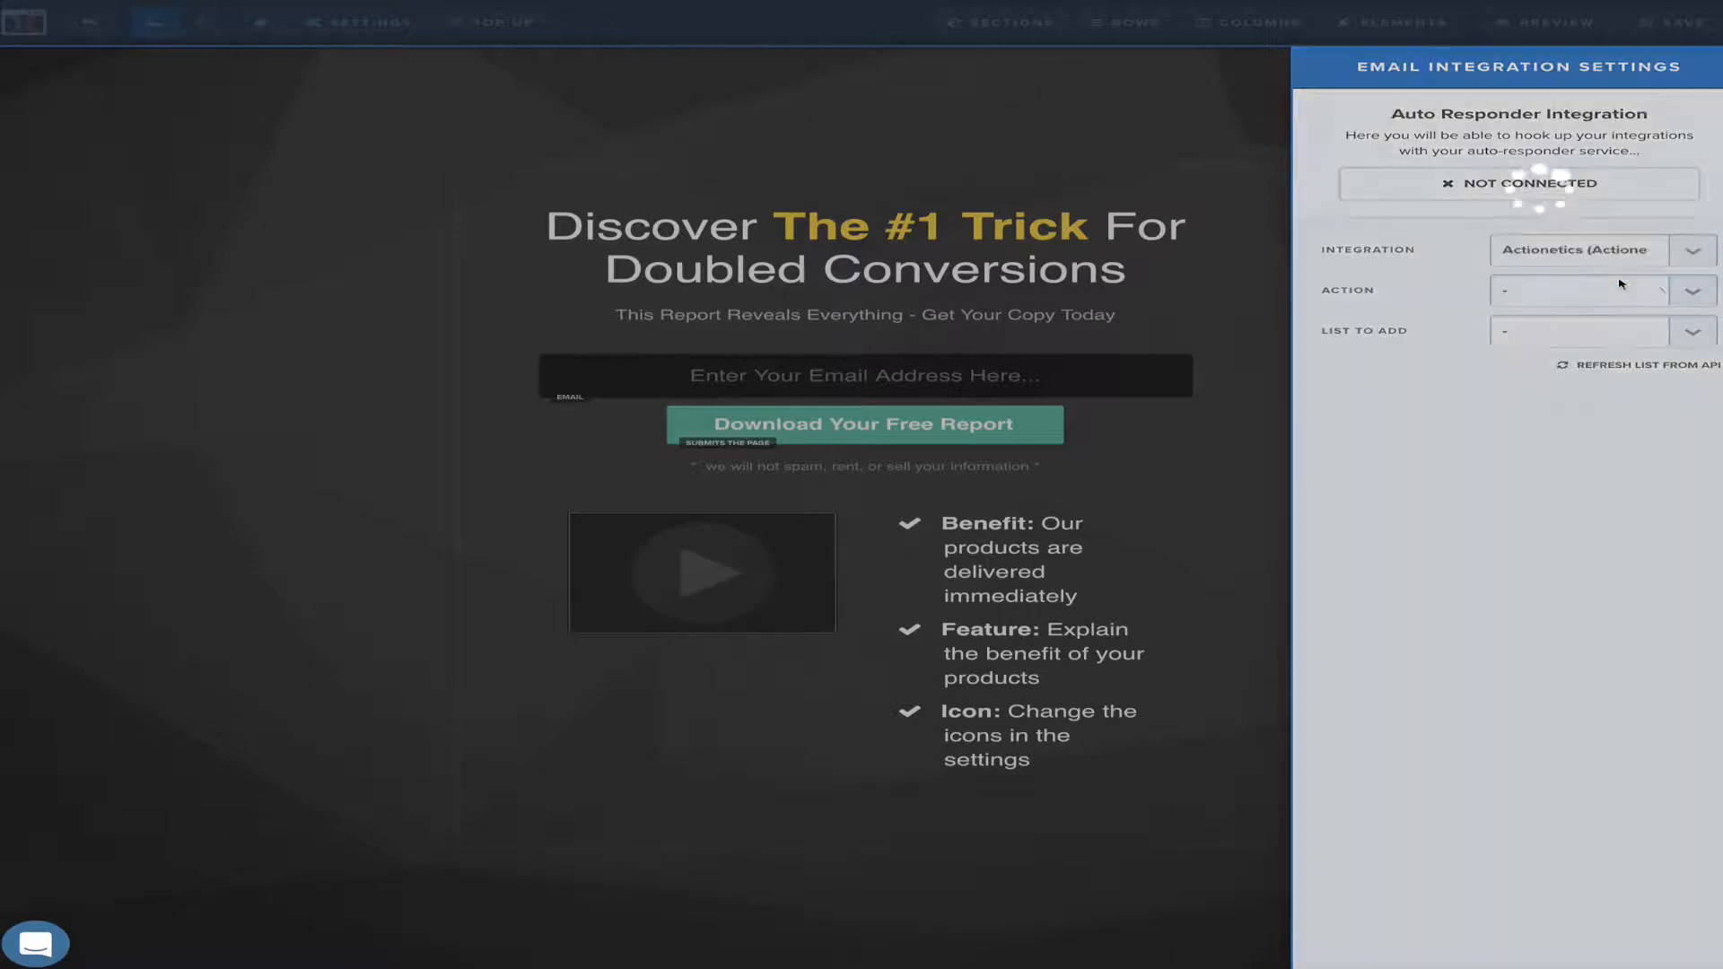
pyautogui.click(1692, 296)
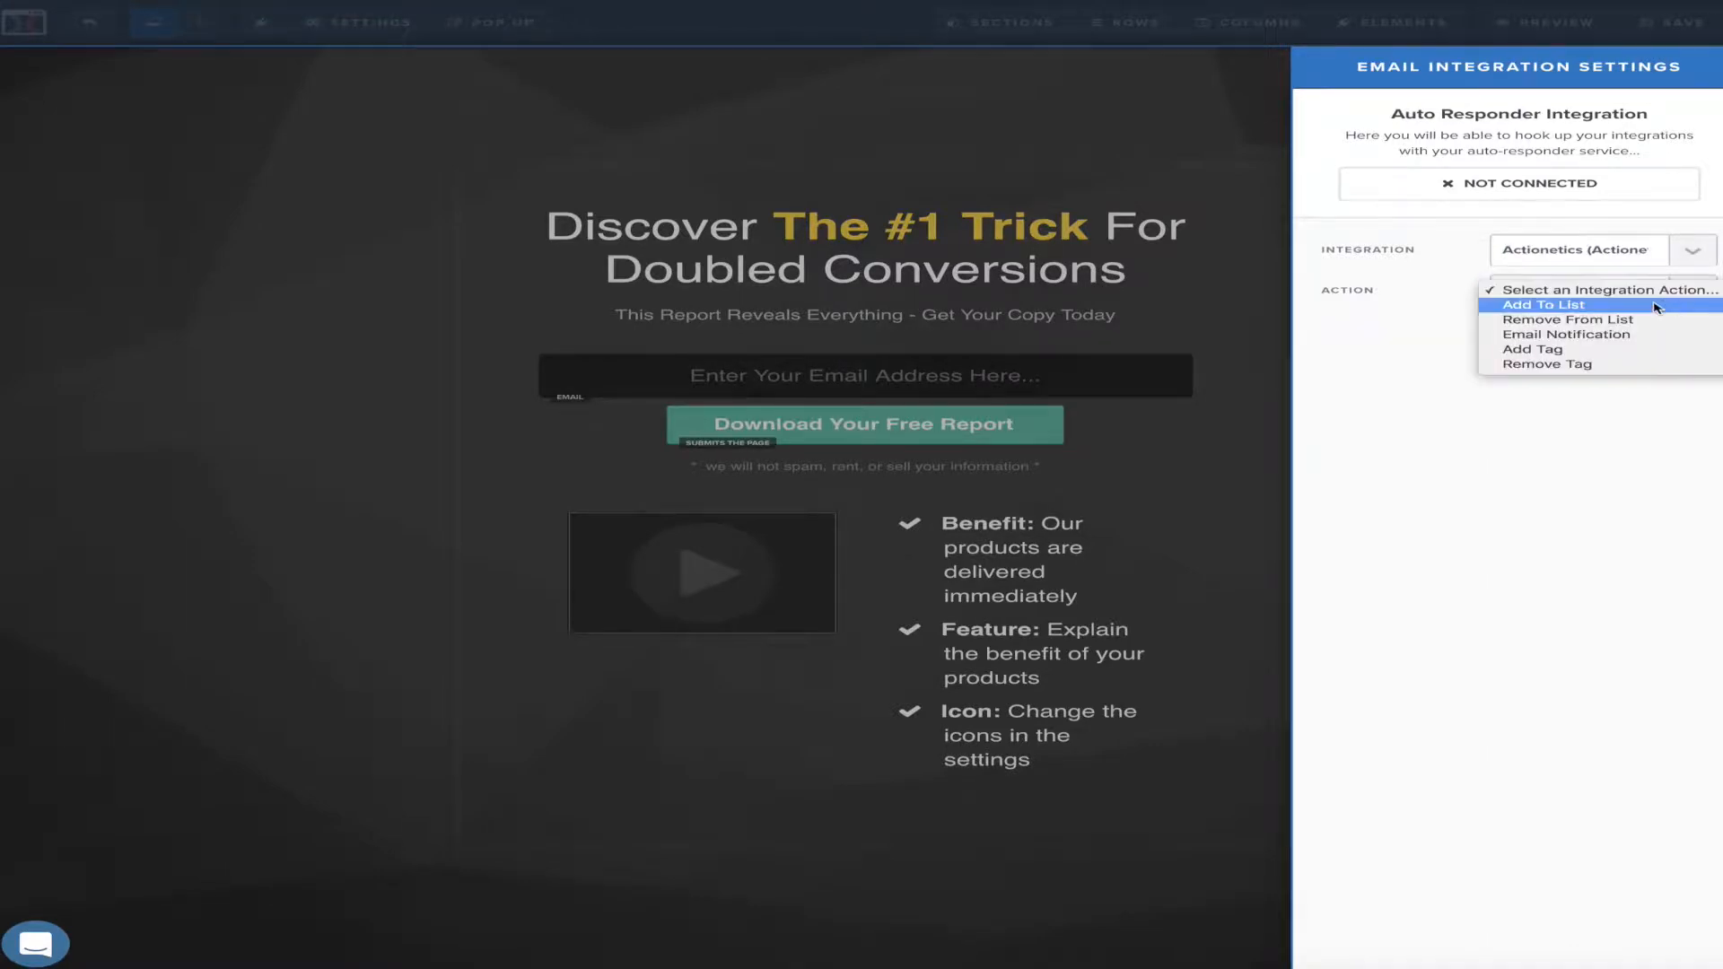
pyautogui.click(1657, 307)
pyautogui.click(1684, 331)
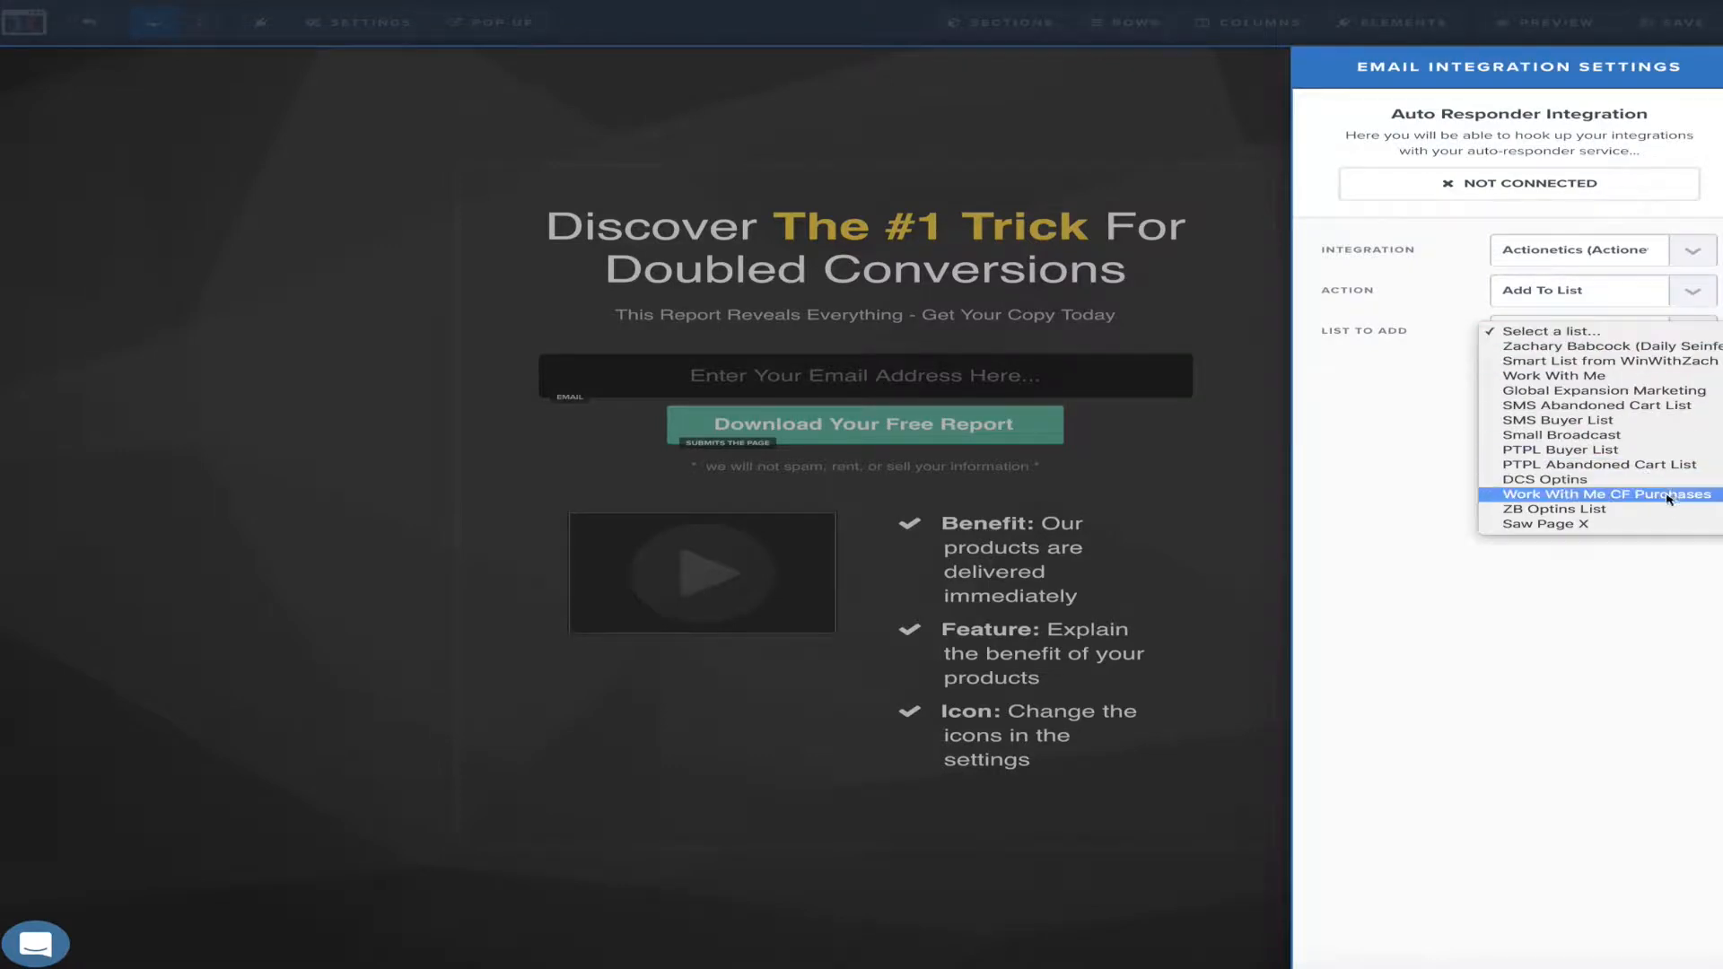
pyautogui.click(1630, 350)
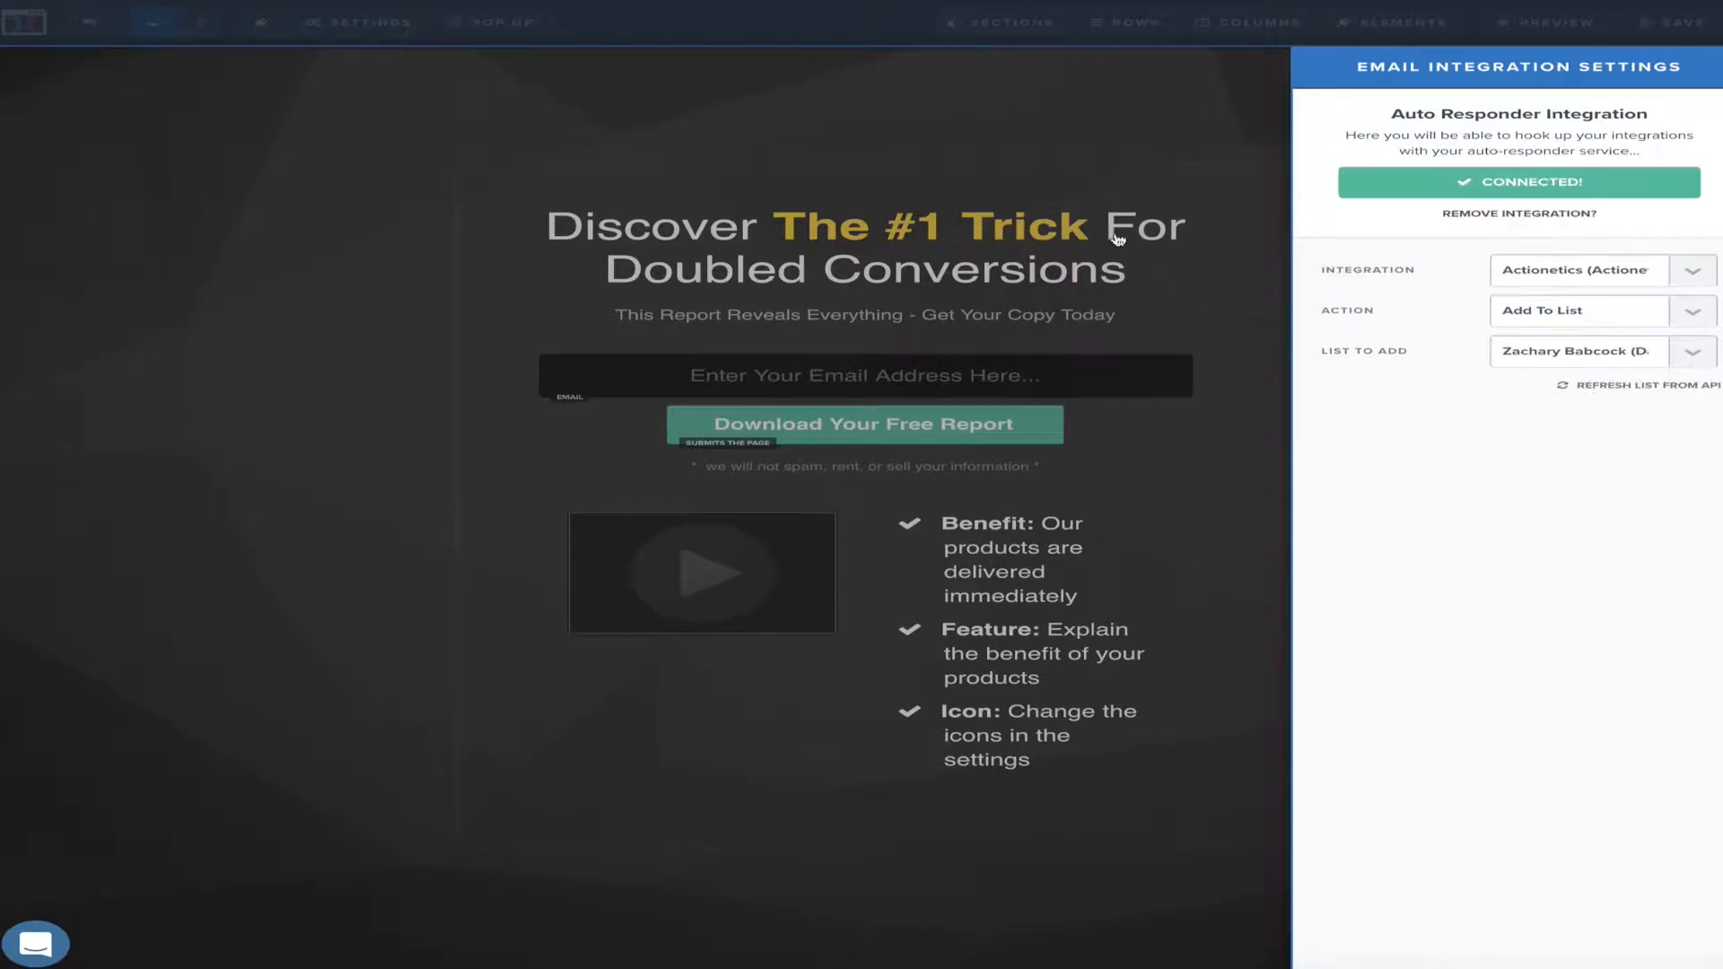
pyautogui.click(749, 160)
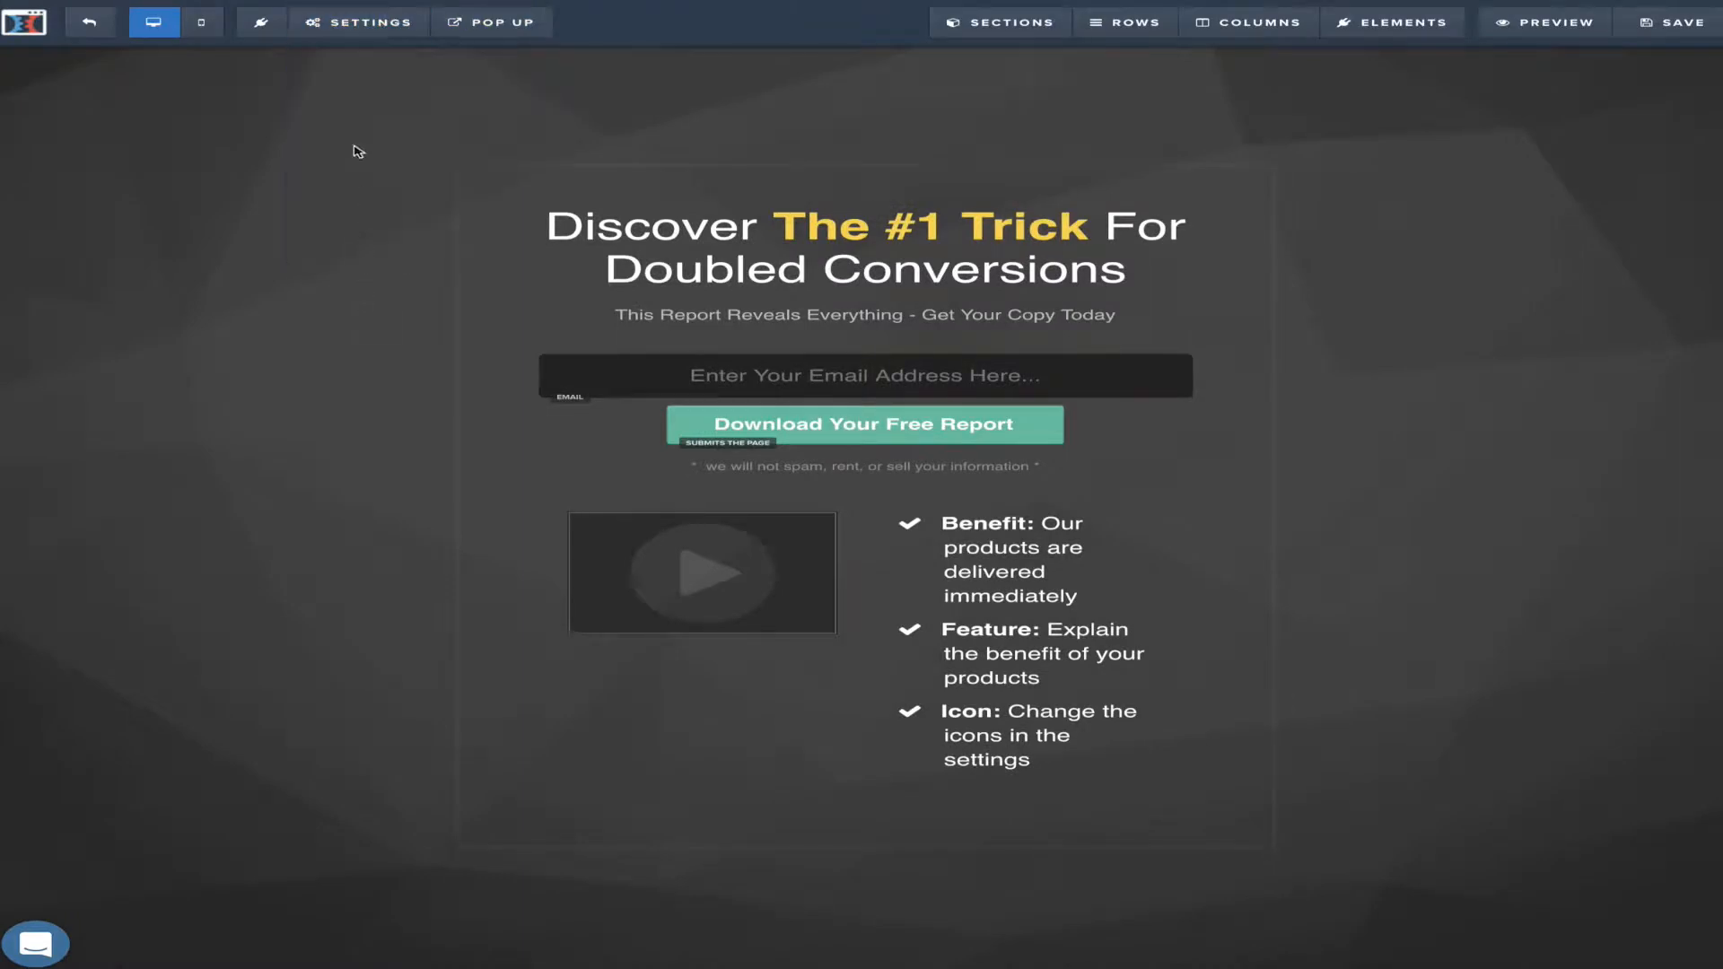
# Attach the Win On Purpose Goal Setting download as the page's digital asset
pyautogui.moveTo(378, 33)
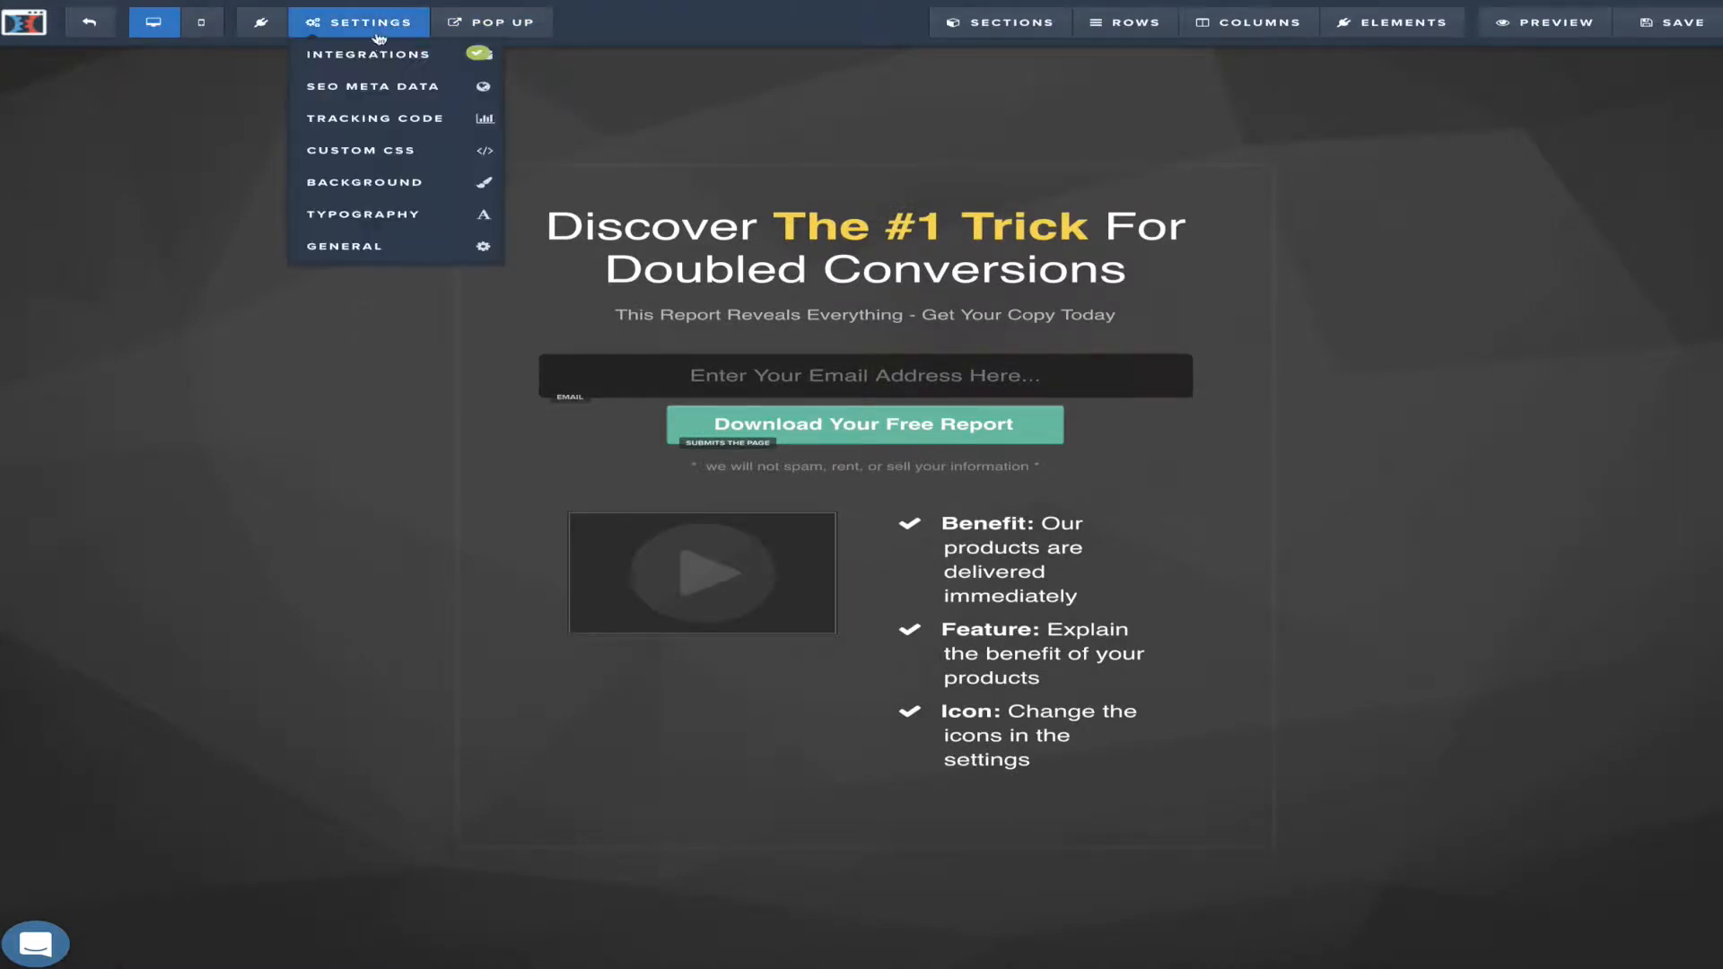
pyautogui.click(399, 242)
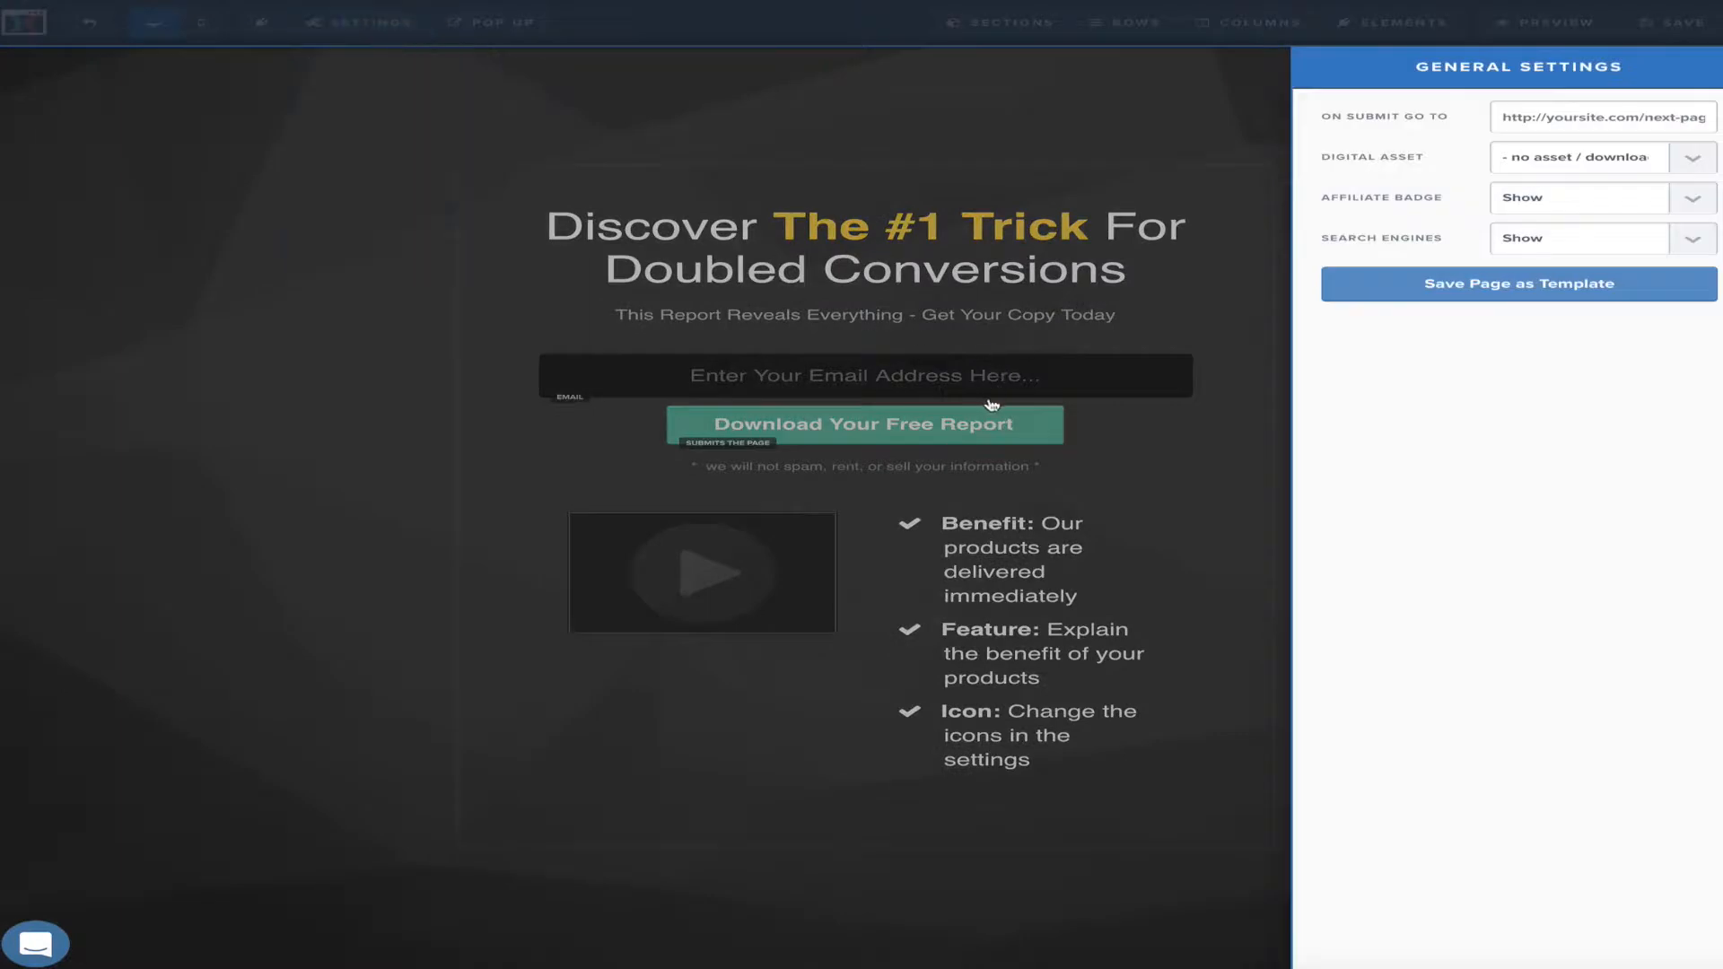
pyautogui.click(1695, 161)
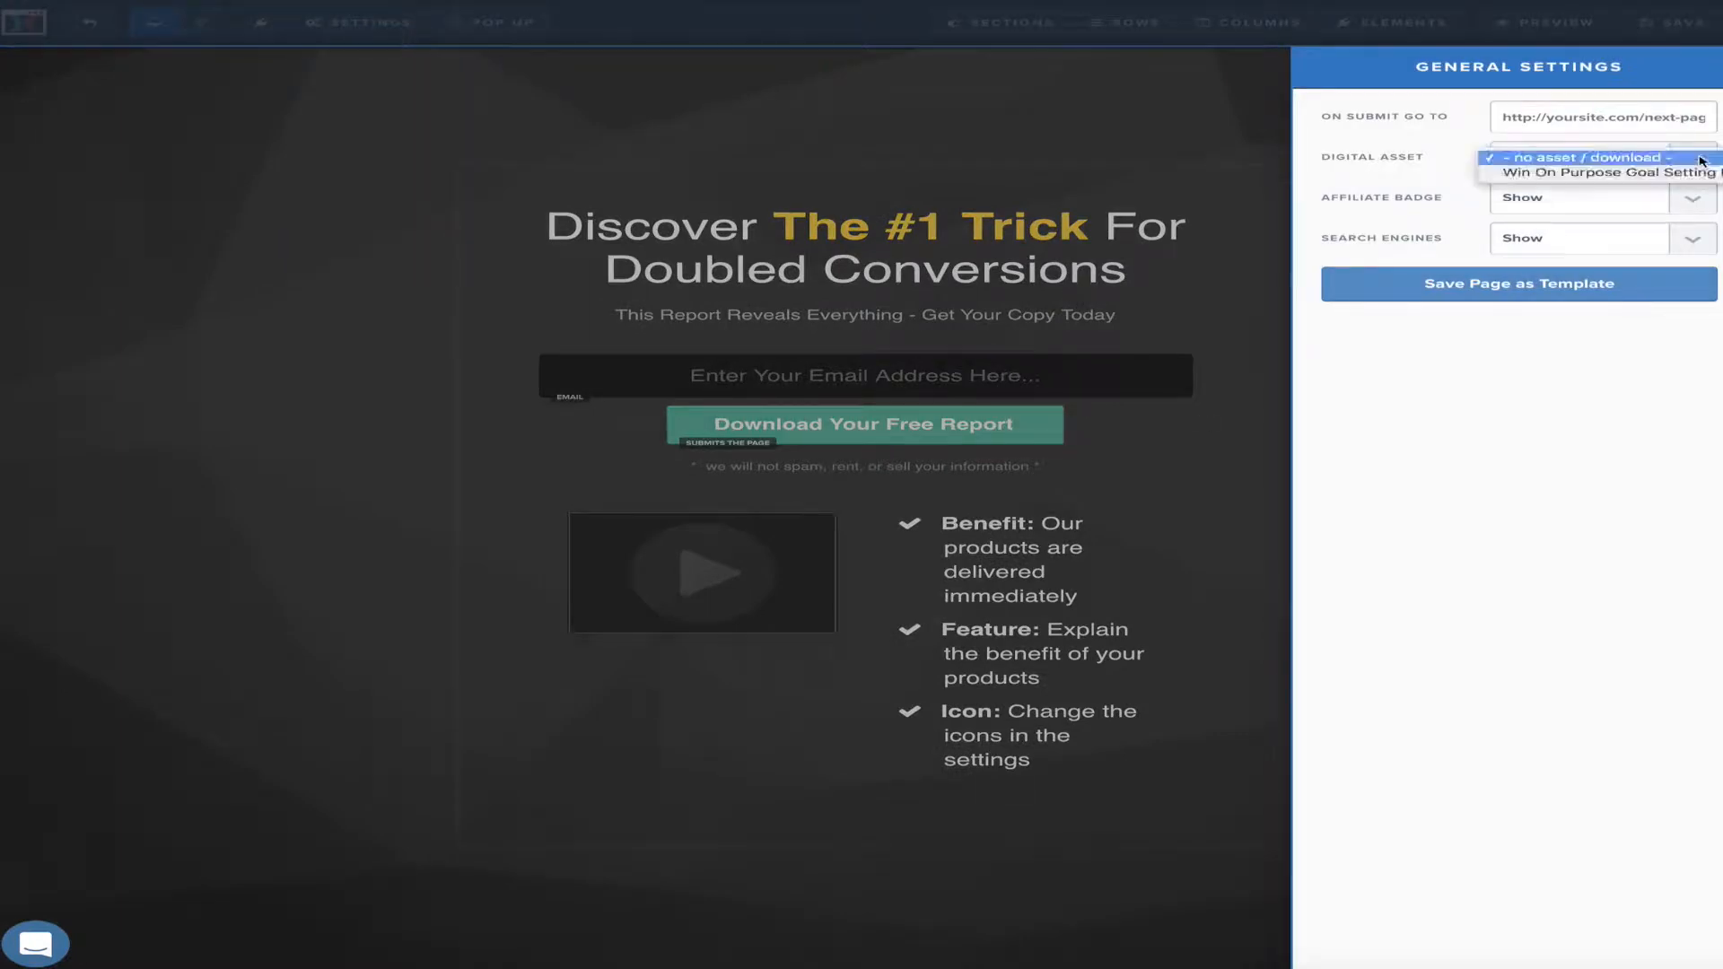
pyautogui.click(1669, 173)
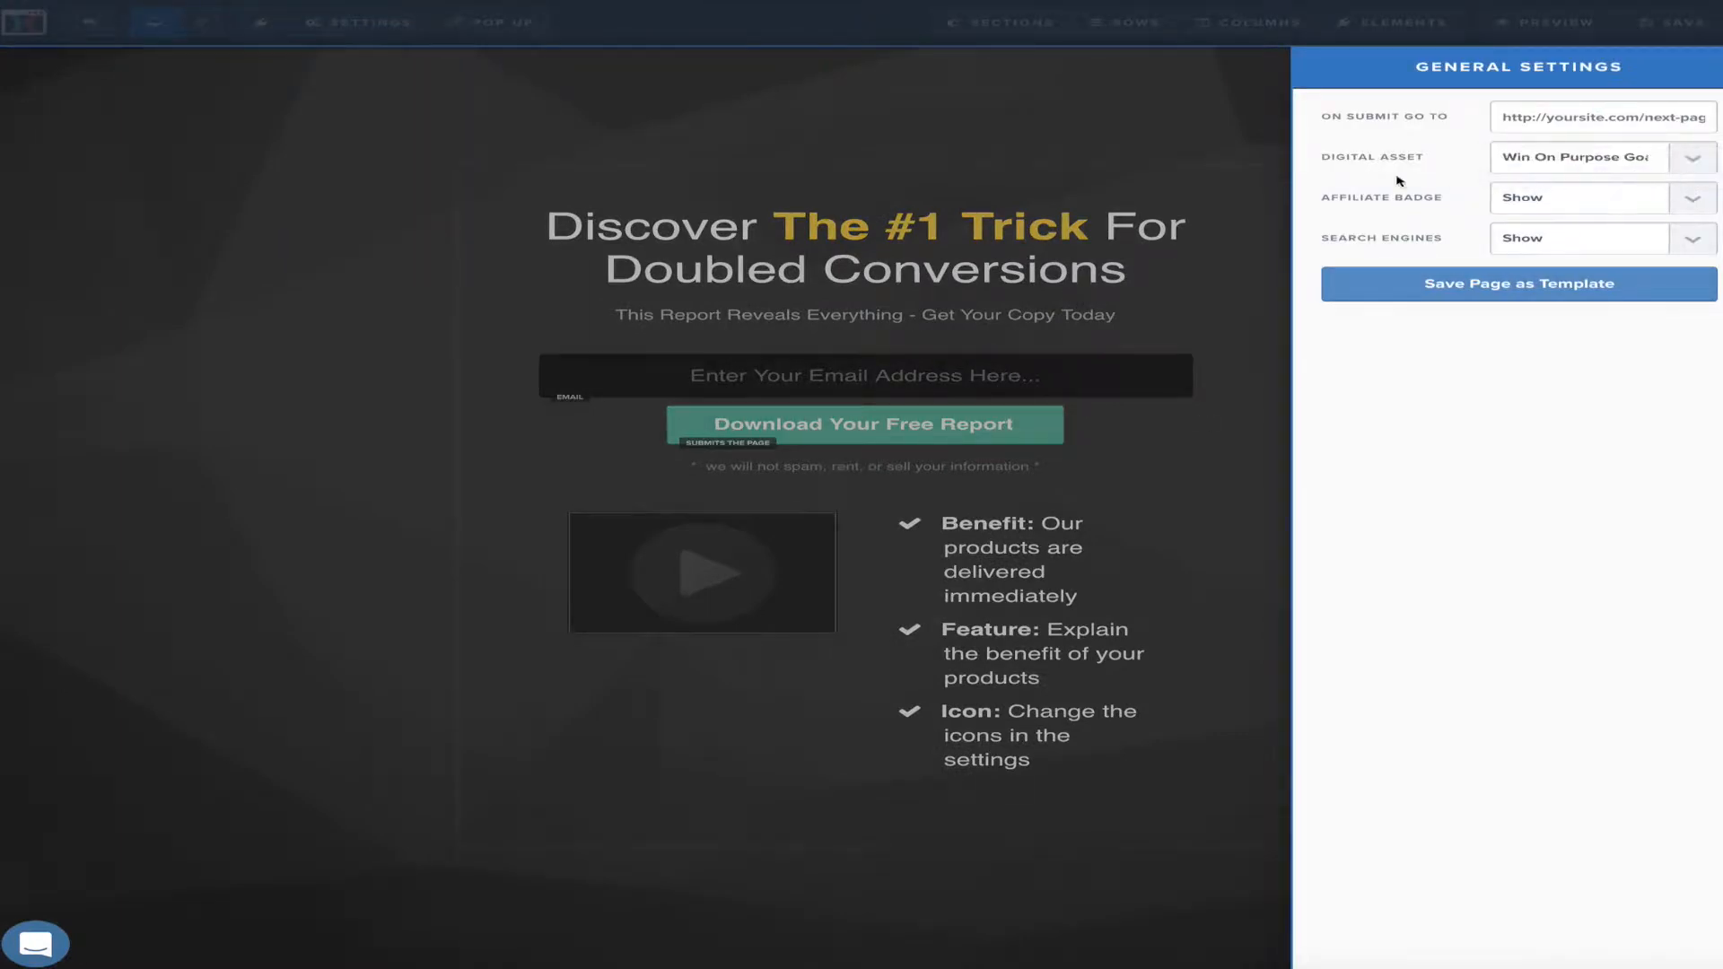
pyautogui.click(1028, 115)
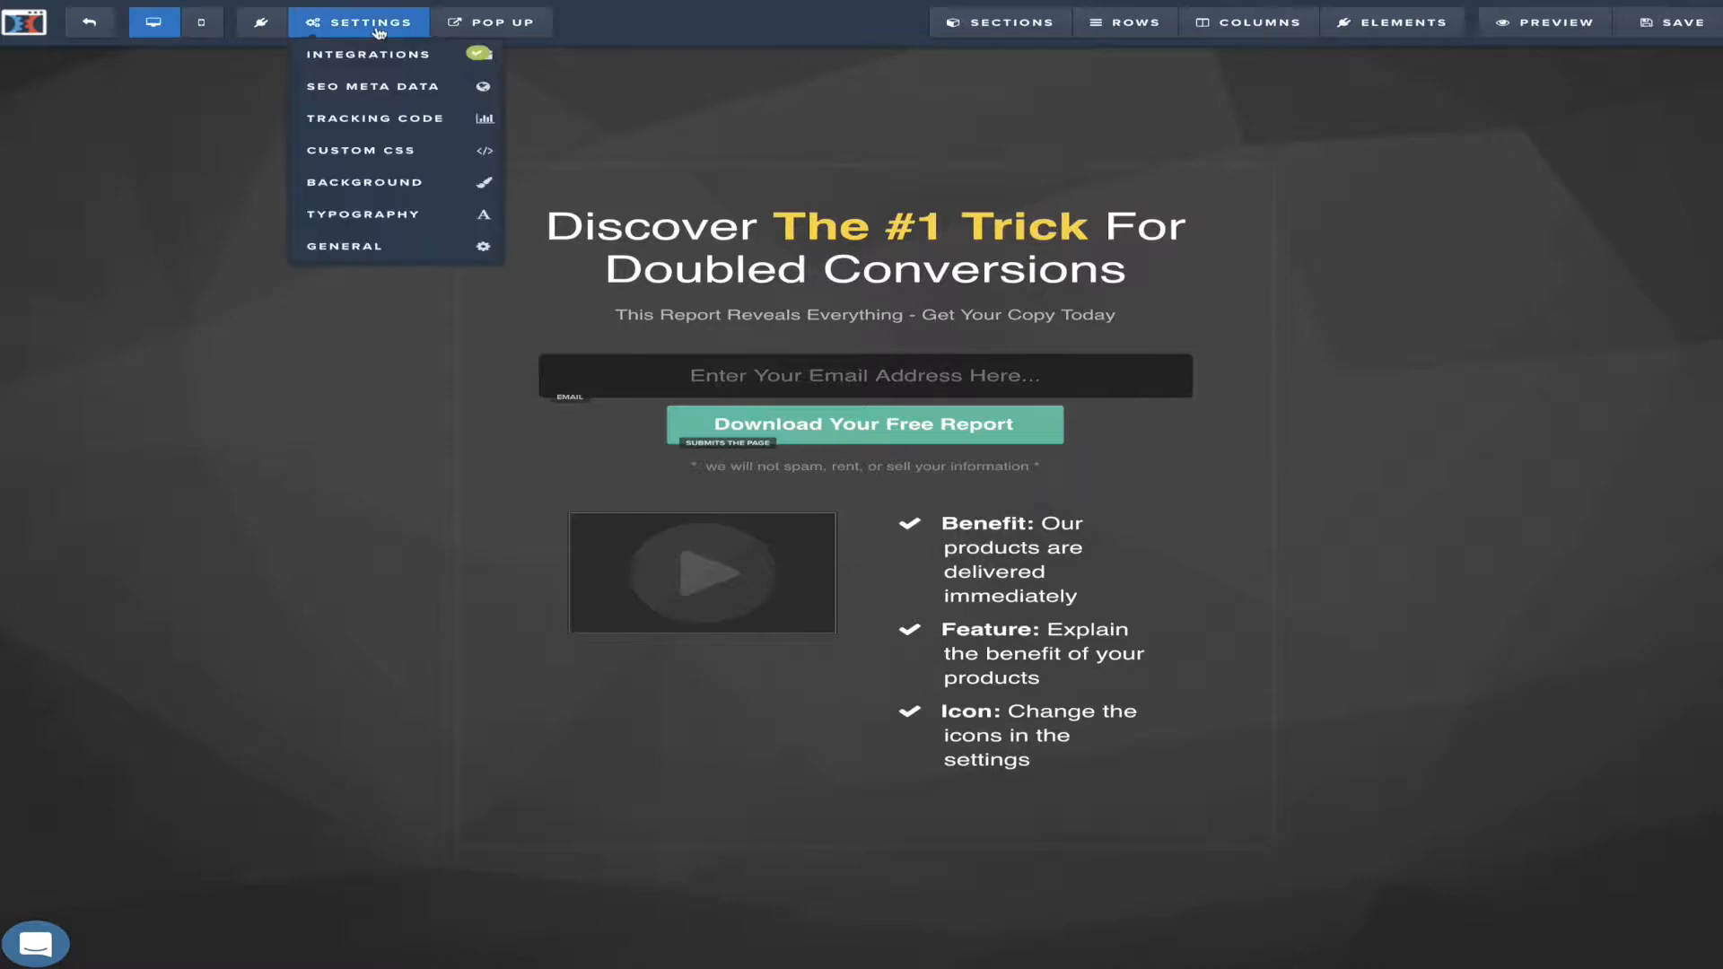
pyautogui.moveTo(384, 27)
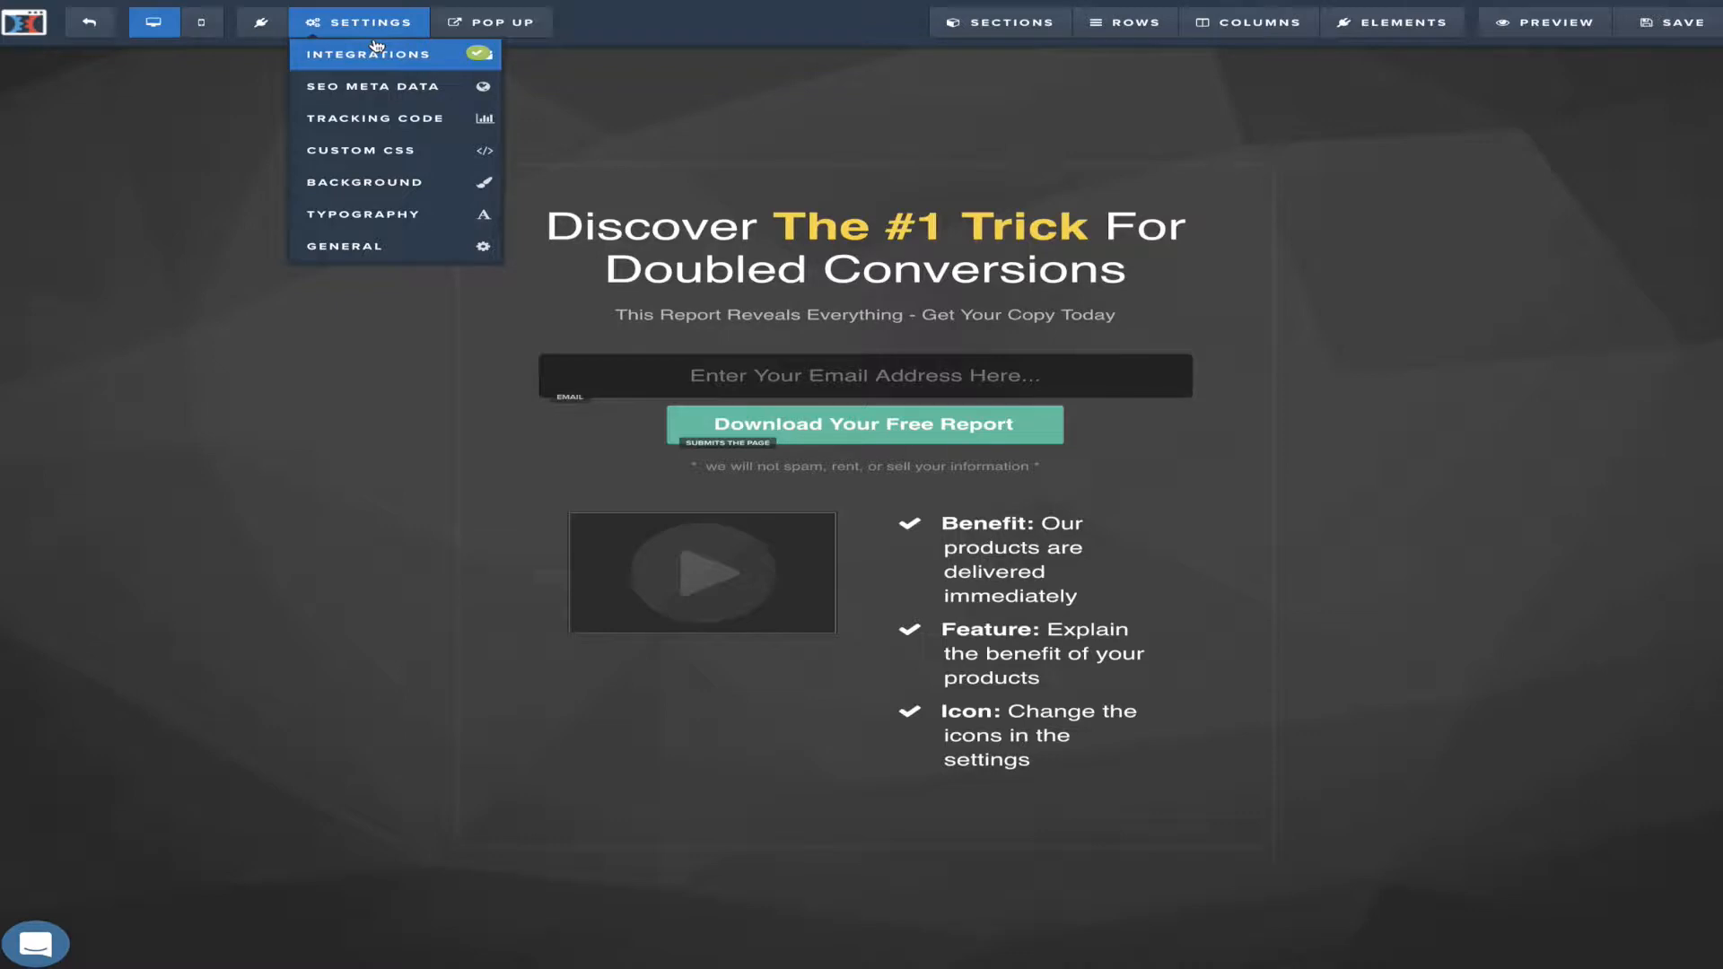
# Change the SEO title to 'My Awesome Page' and end the description with 'yo yo'
pyautogui.click(377, 87)
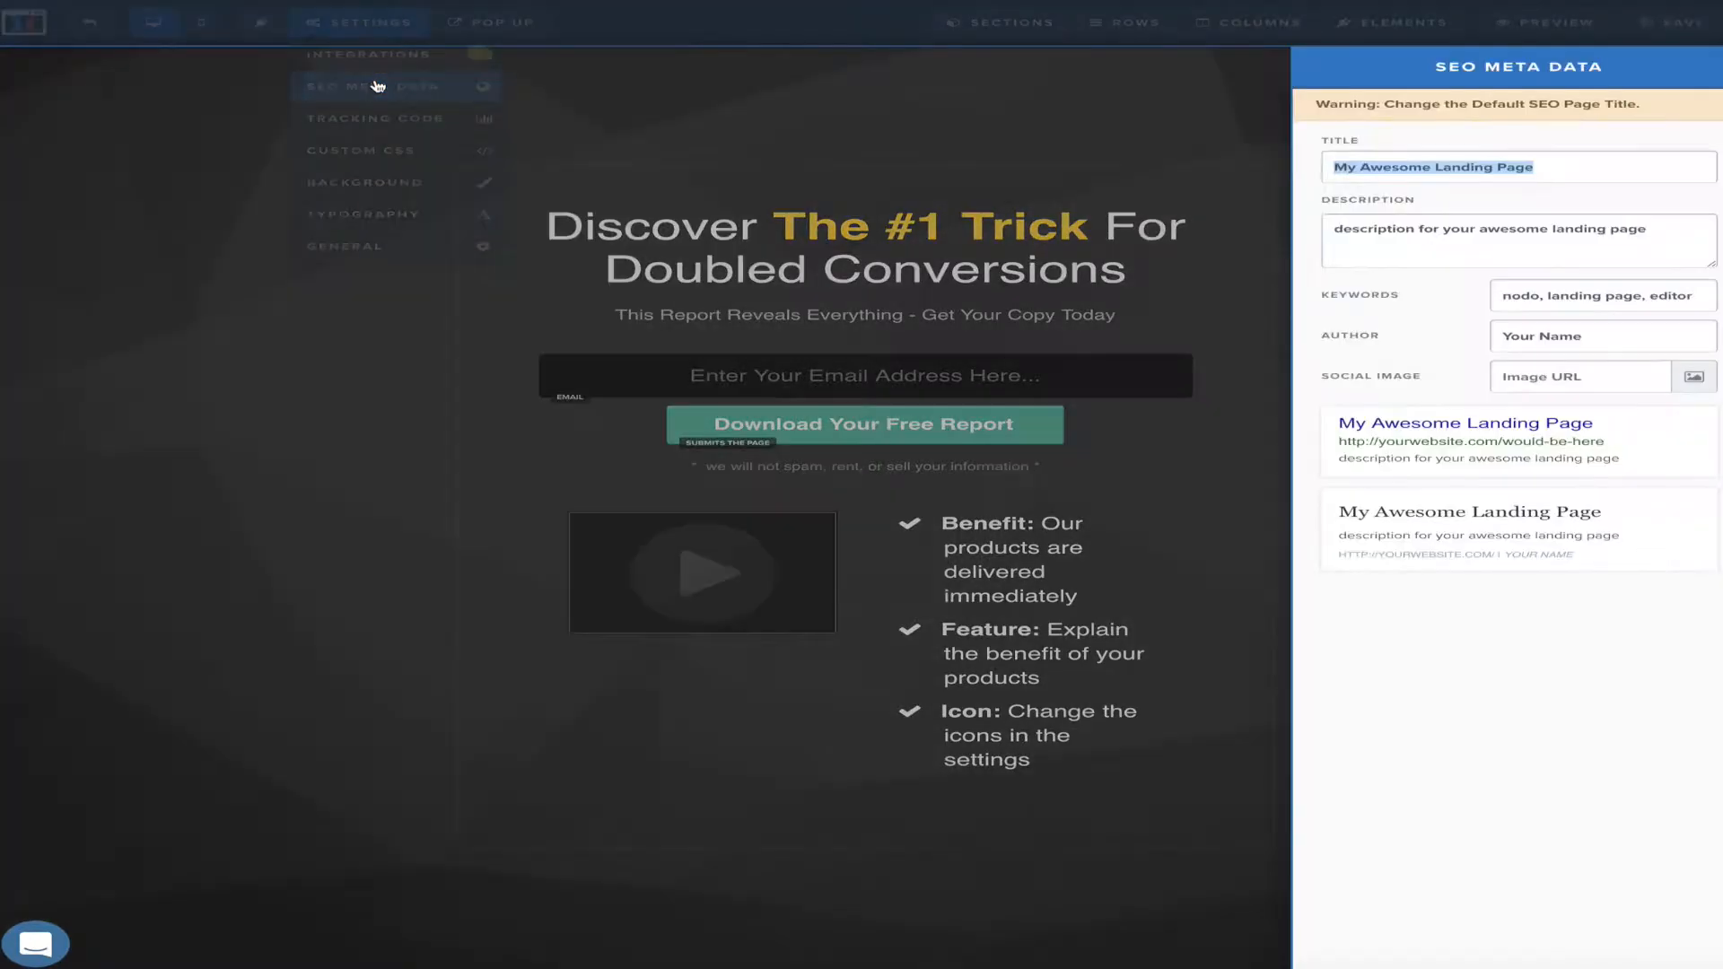
pyautogui.click(1572, 171)
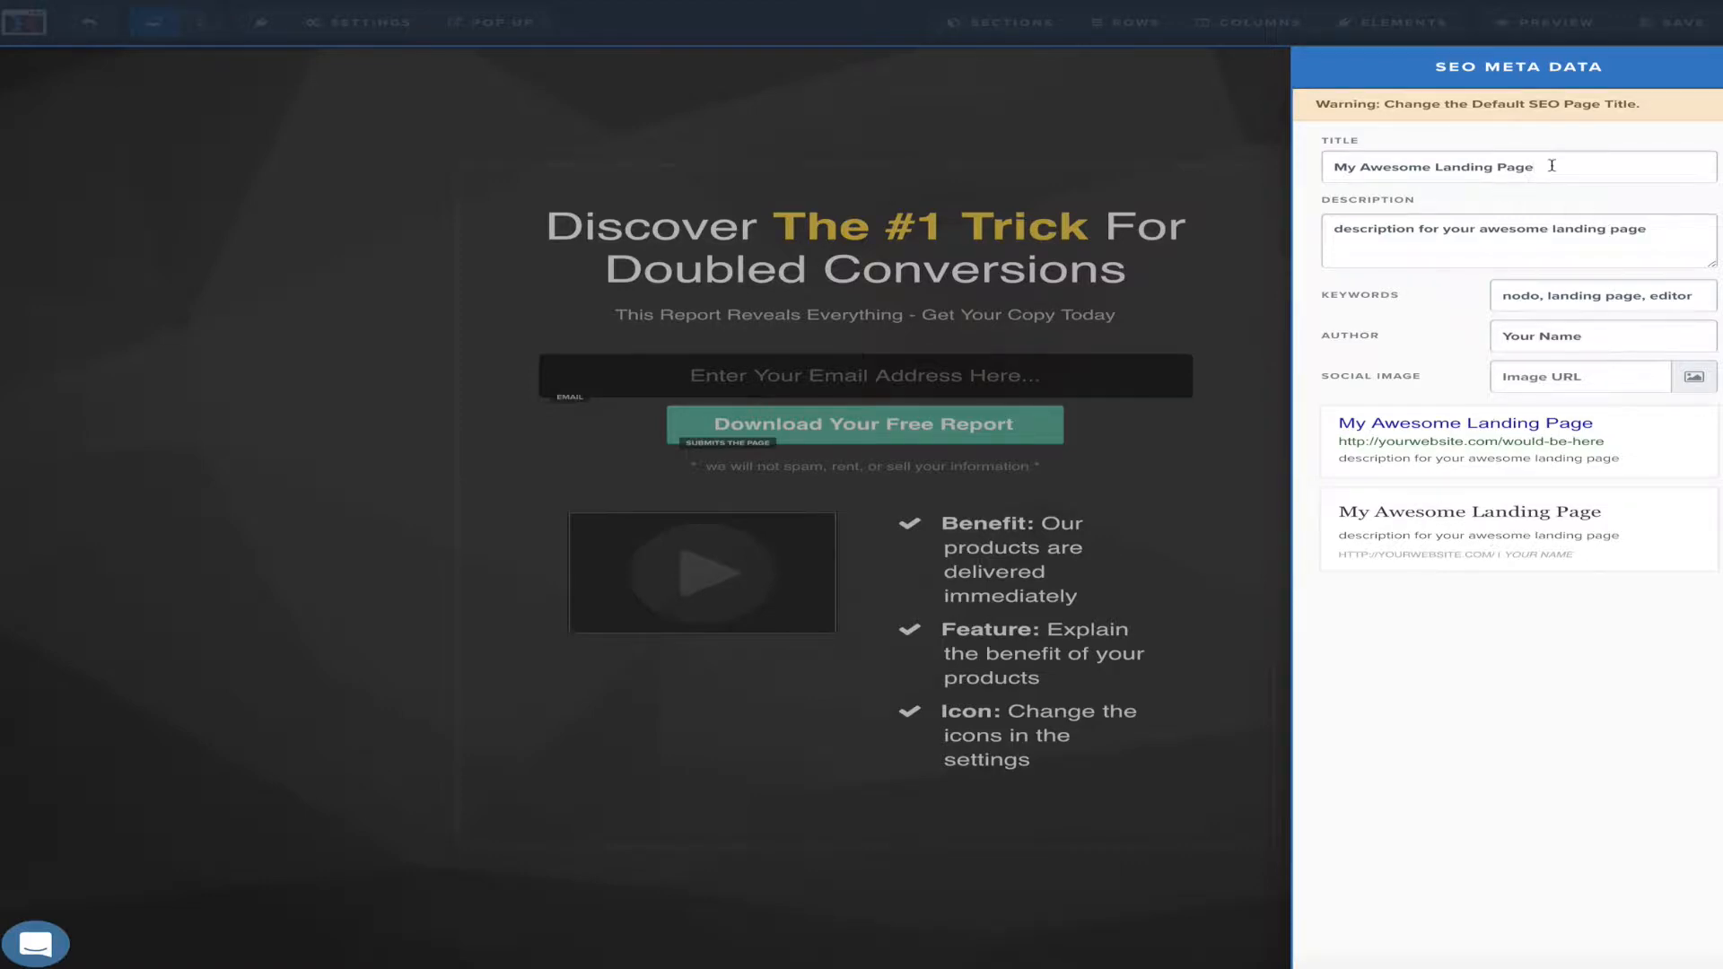
pyautogui.press('BackSpace')
pyautogui.press('BackSpace')
pyautogui.press('BackSpace')
pyautogui.press('BackSpace')
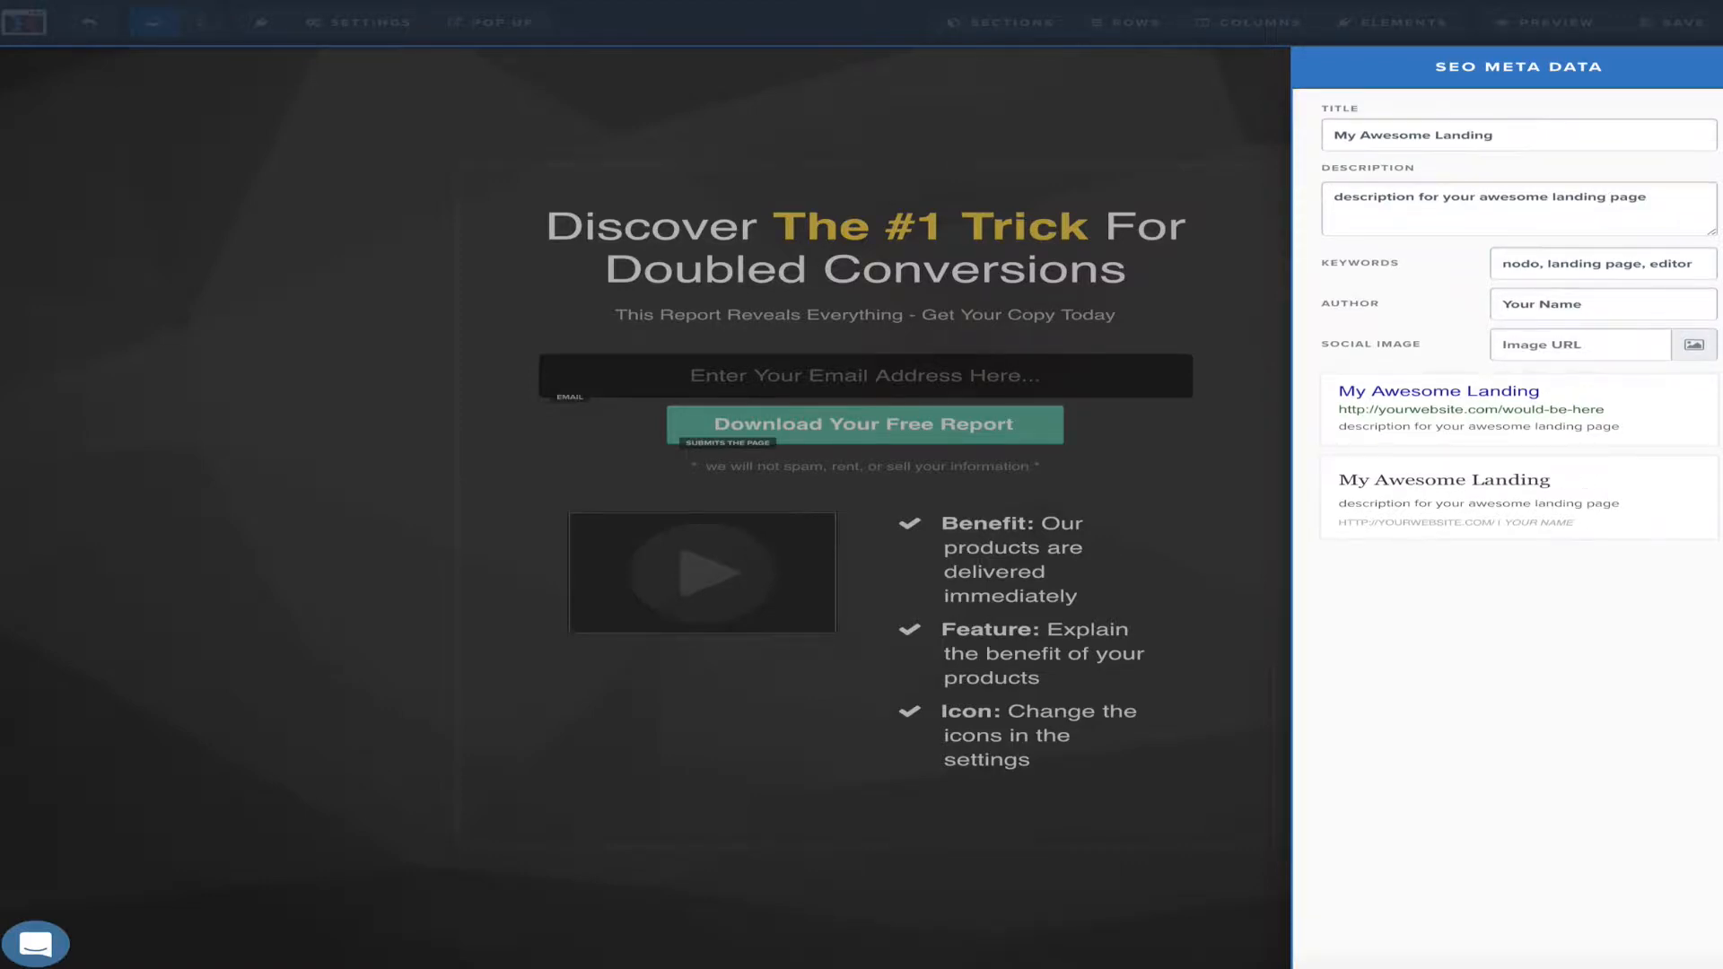
pyautogui.press('BackSpace')
pyautogui.press('BackSpace')
pyautogui.press('BackSpace')
pyautogui.press('BackSpace')
pyautogui.press('BackSpace')
pyautogui.press('BackSpace')
pyautogui.press('BackSpace')
pyautogui.write('P')
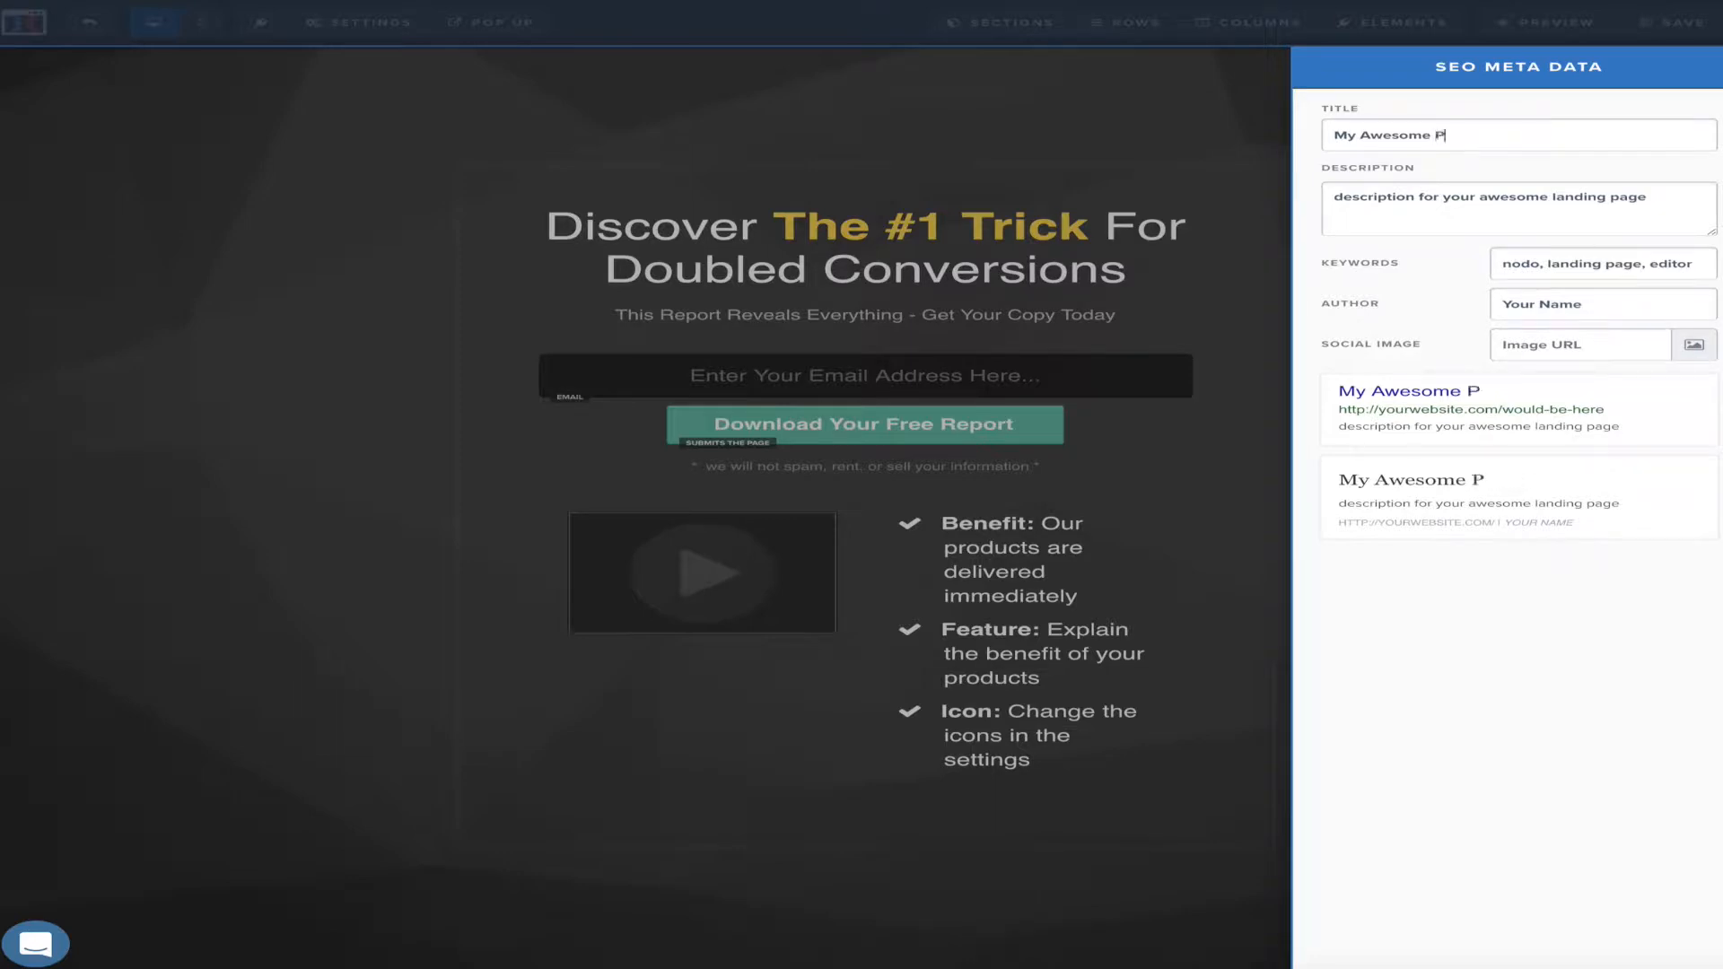
pyautogui.write('age')
pyautogui.moveTo(1648, 205); pyautogui.dragTo(1592, 204)
pyautogui.press('BackSpace')
pyautogui.press('BackSpace')
pyautogui.press('BackSpace')
pyautogui.press('BackSpace')
pyautogui.press('BackSpace')
pyautogui.press('BackSpace')
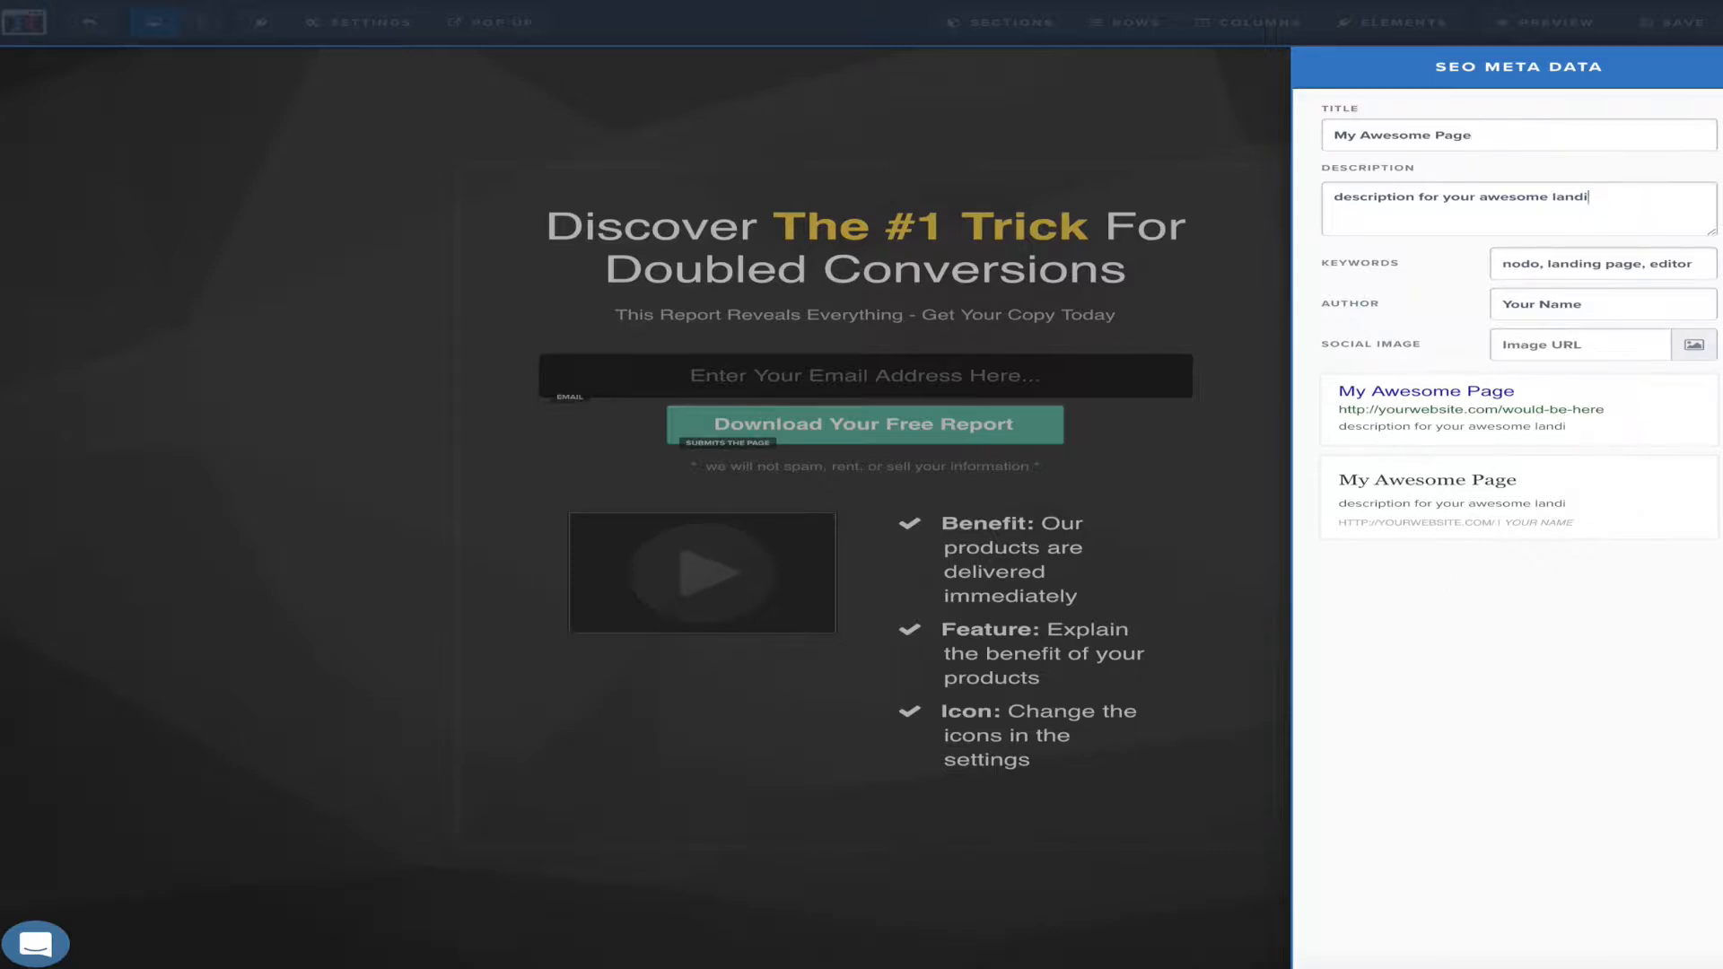
pyautogui.write('yo yo')
# Review the keywords and author fields, then set the blue W logo as the social image
pyautogui.click(1584, 264)
pyautogui.moveTo(1615, 266); pyautogui.dragTo(1566, 263)
pyautogui.click(1551, 304)
pyautogui.moveTo(1590, 305); pyautogui.dragTo(1549, 305)
pyautogui.click(1701, 350)
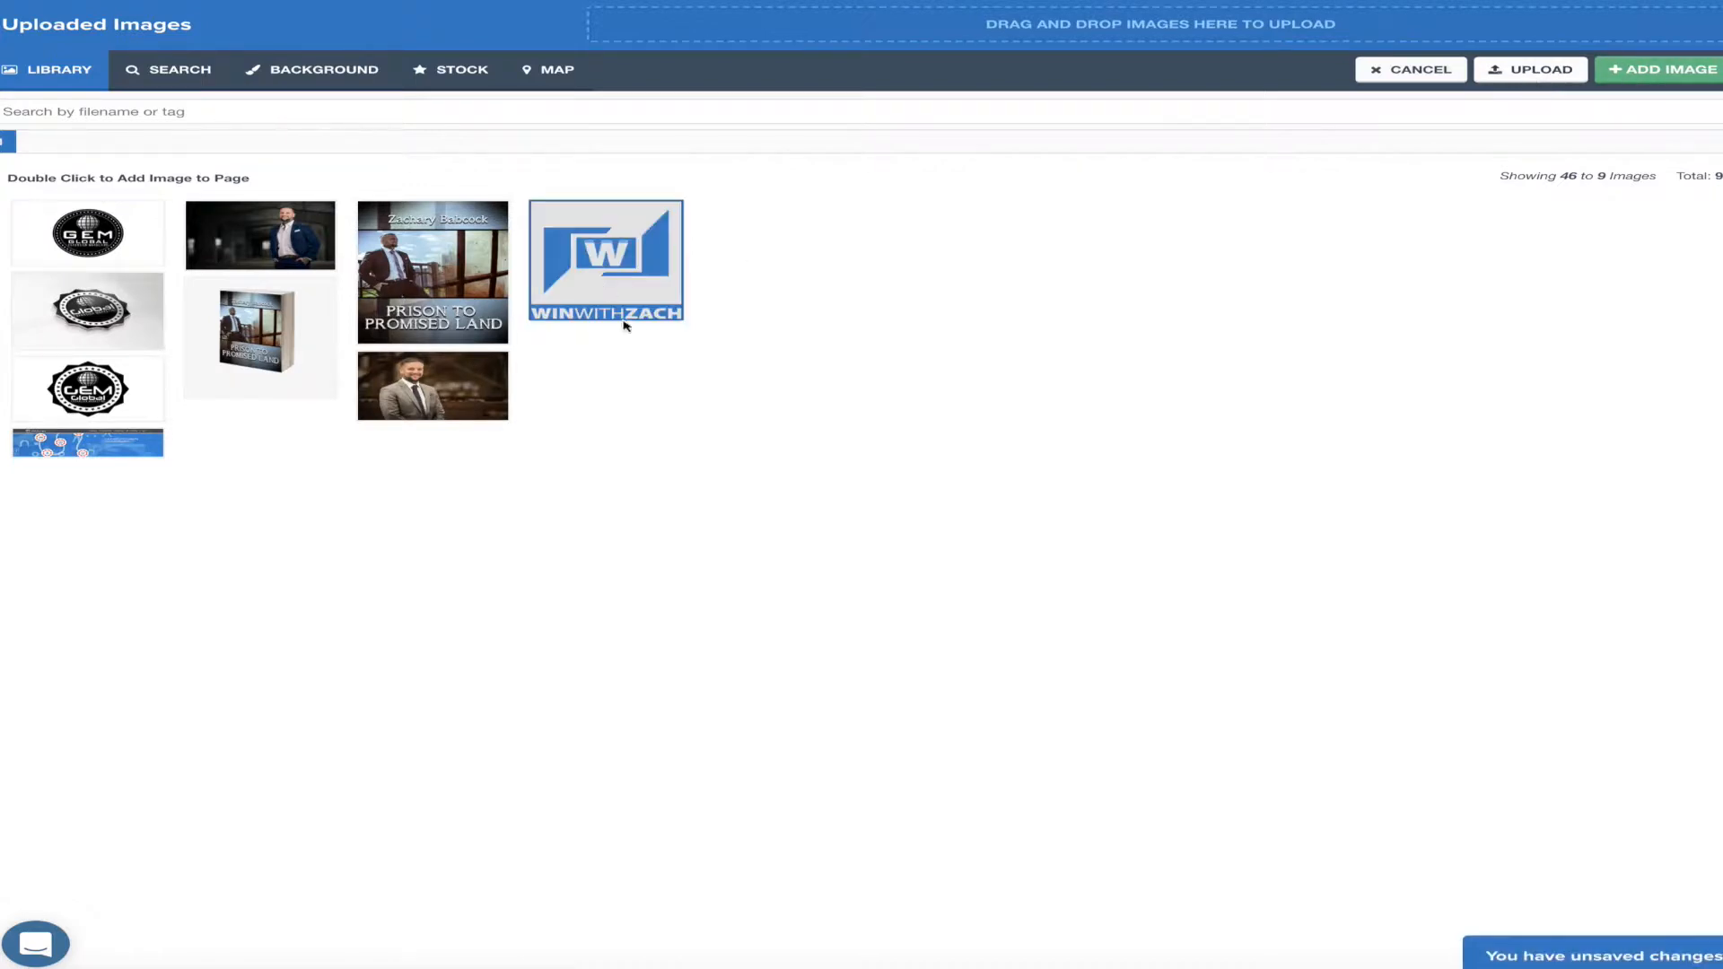
pyautogui.doubleClick(628, 271)
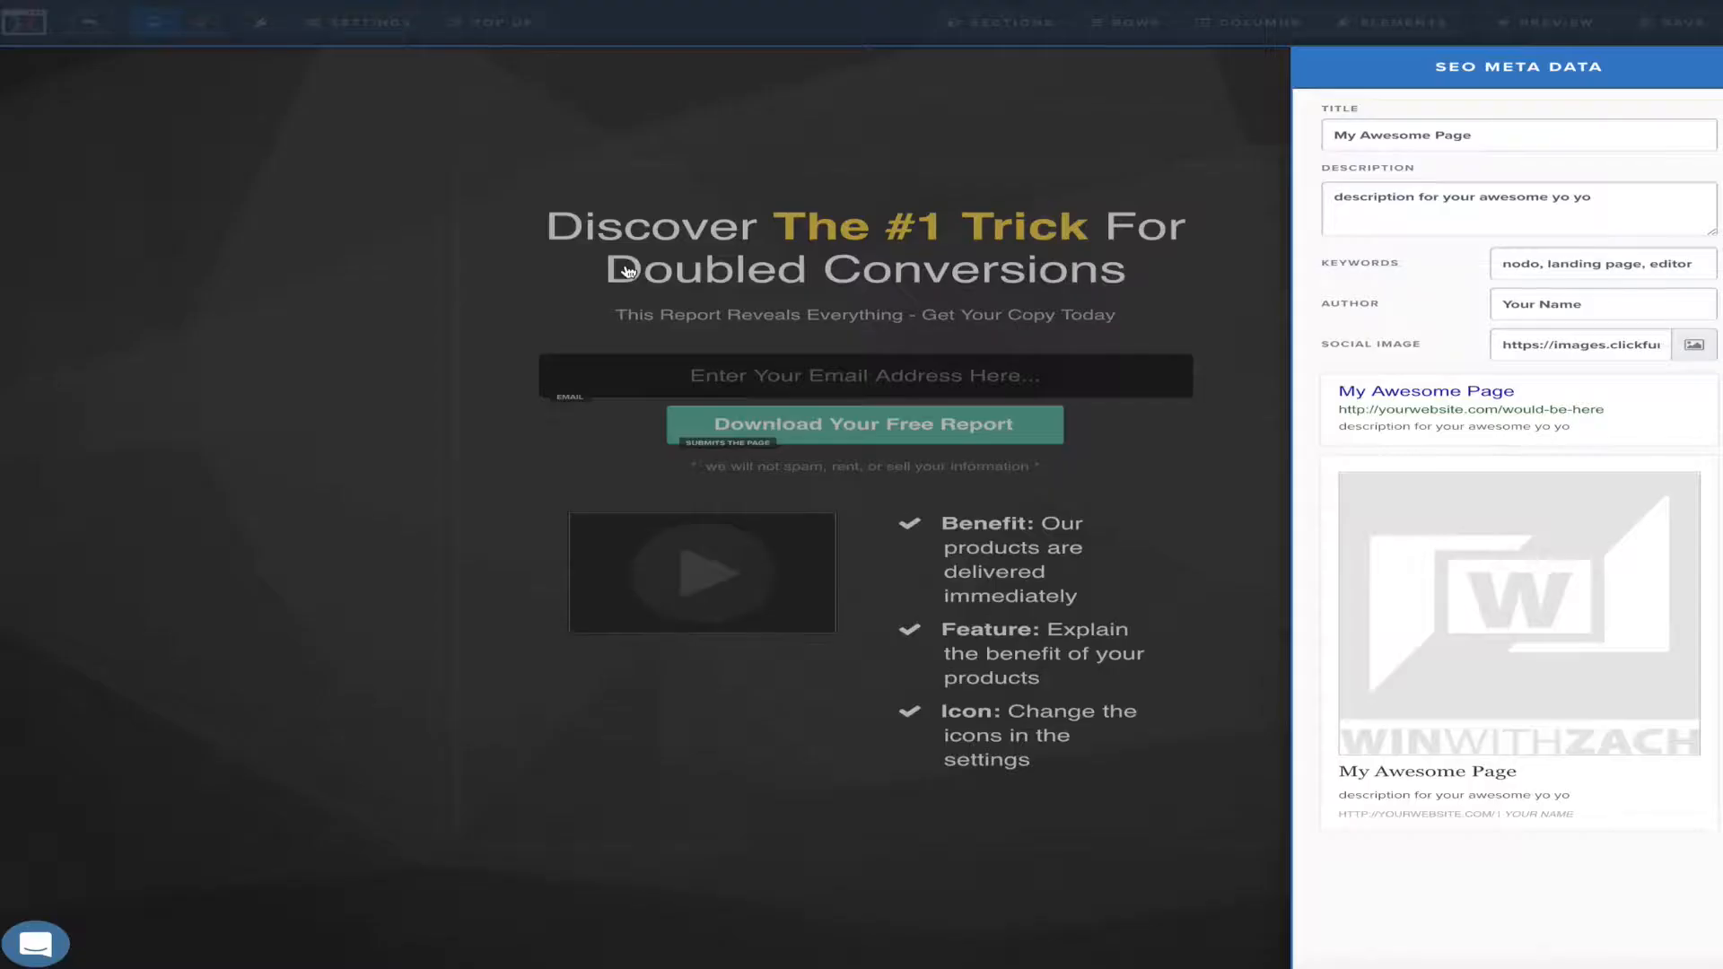
pyautogui.click(415, 306)
# Save the page, return to Cool Funnel's Cool page step, and show the Actionetics menu
pyautogui.click(1651, 27)
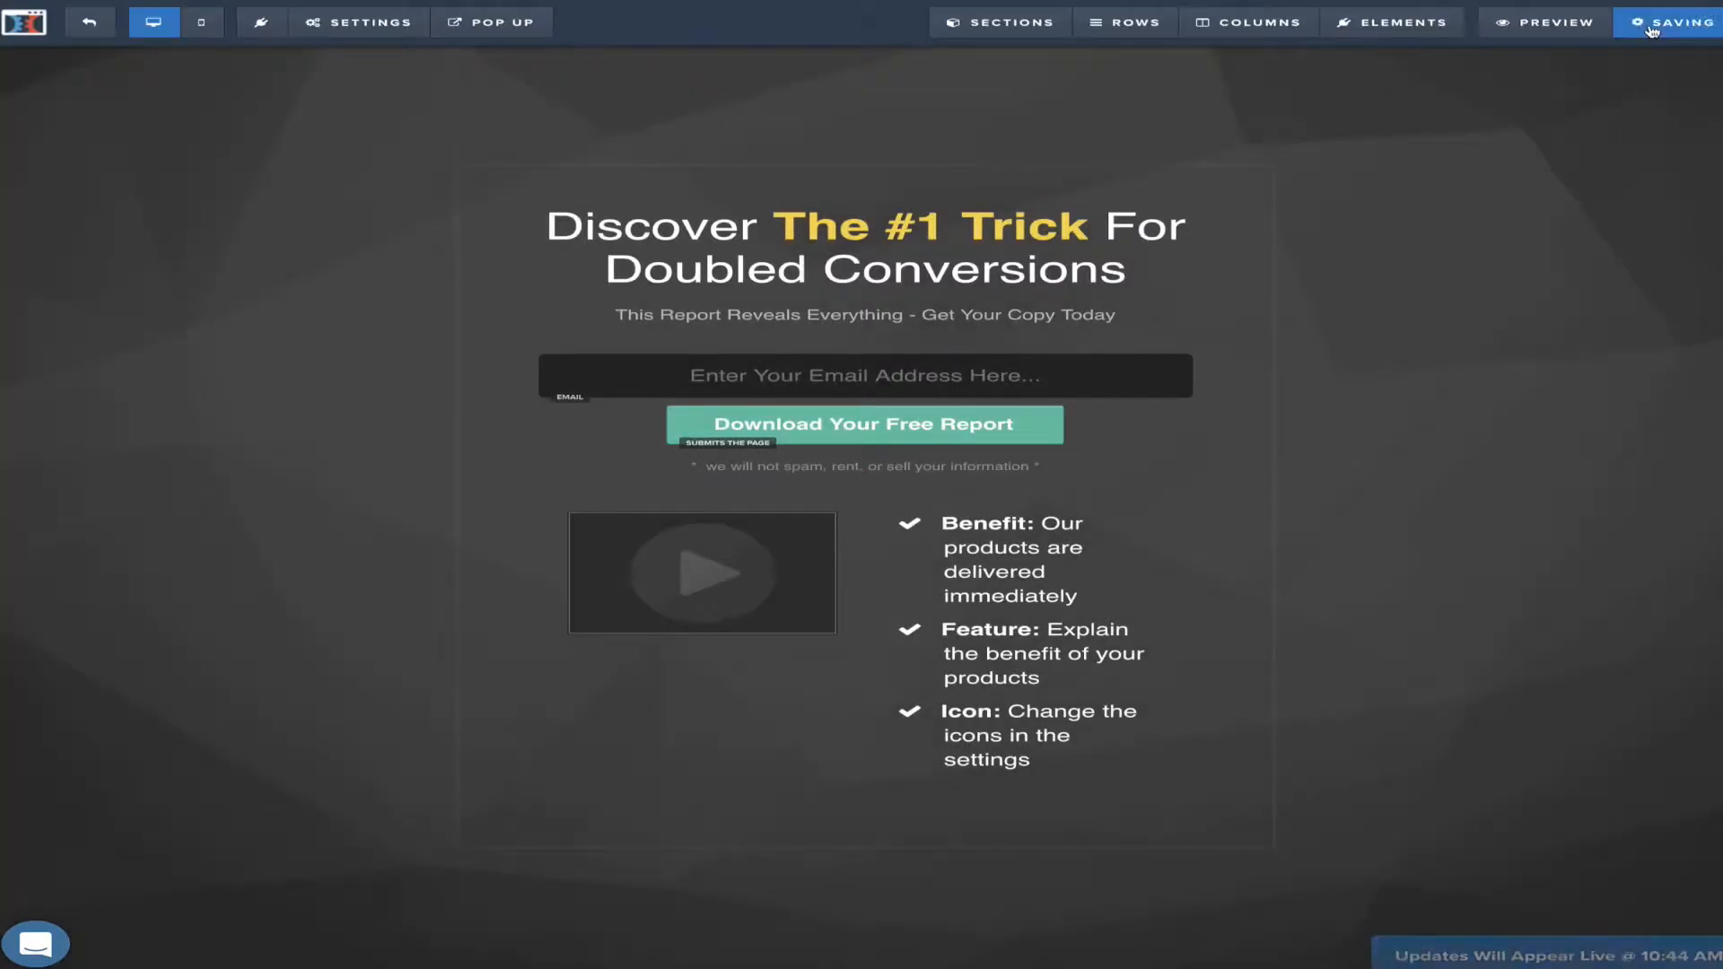
pyautogui.click(113, 24)
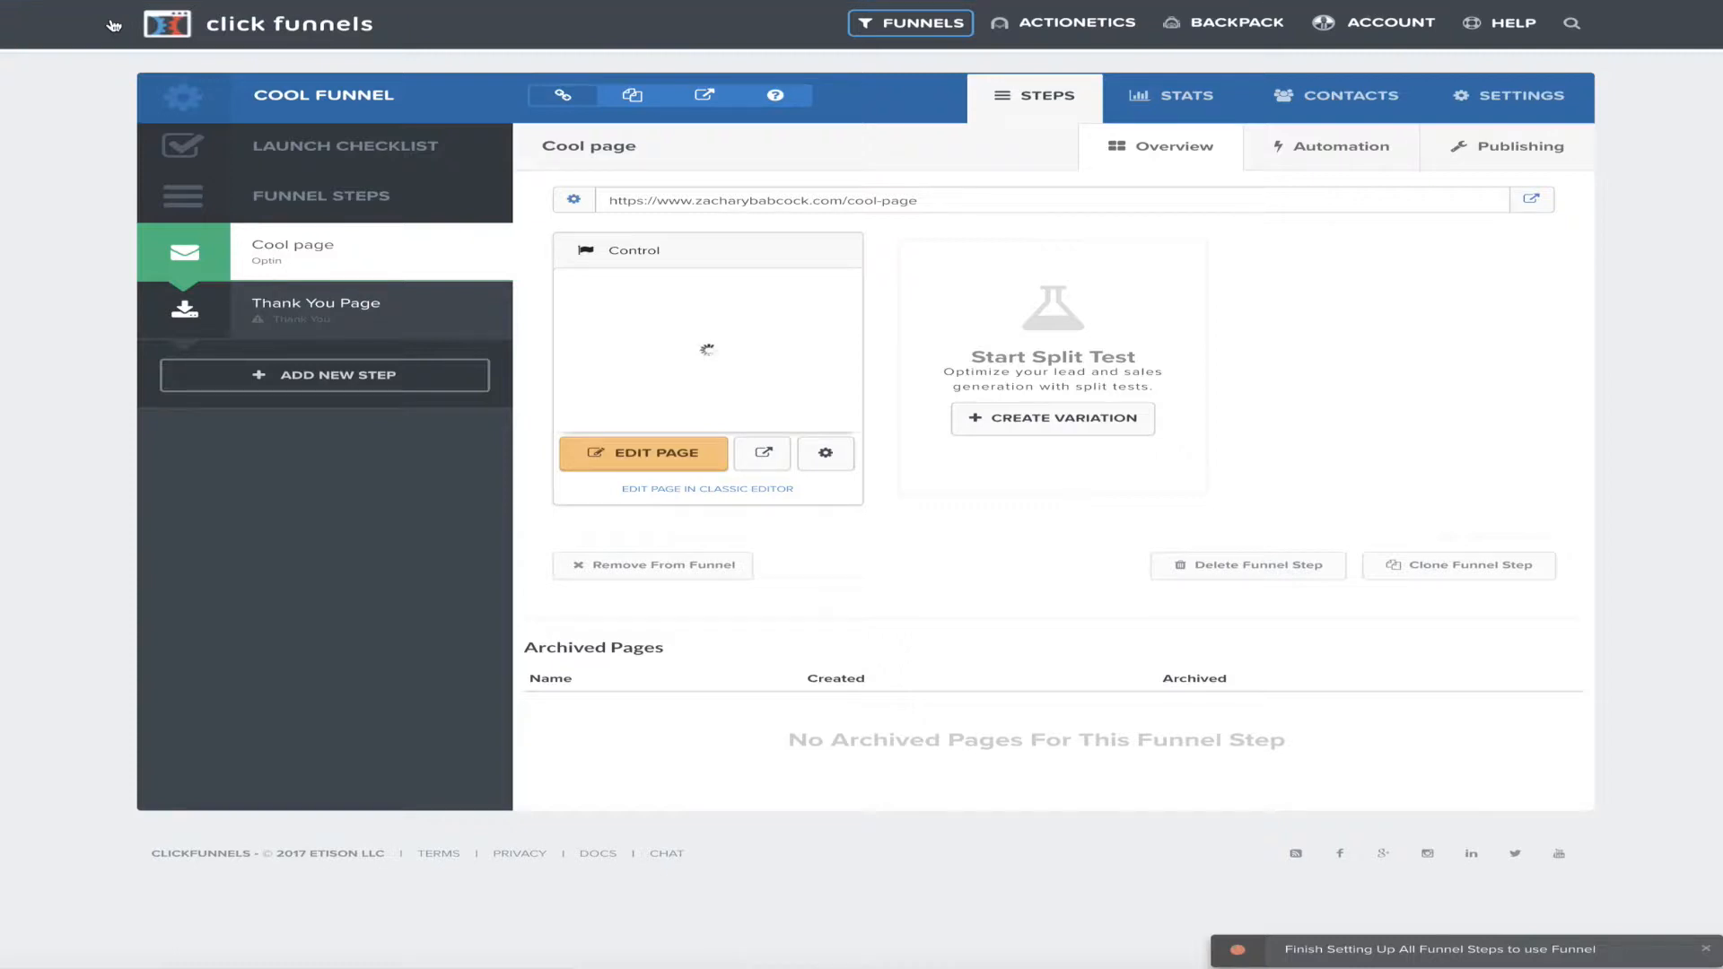
pyautogui.click(1045, 25)
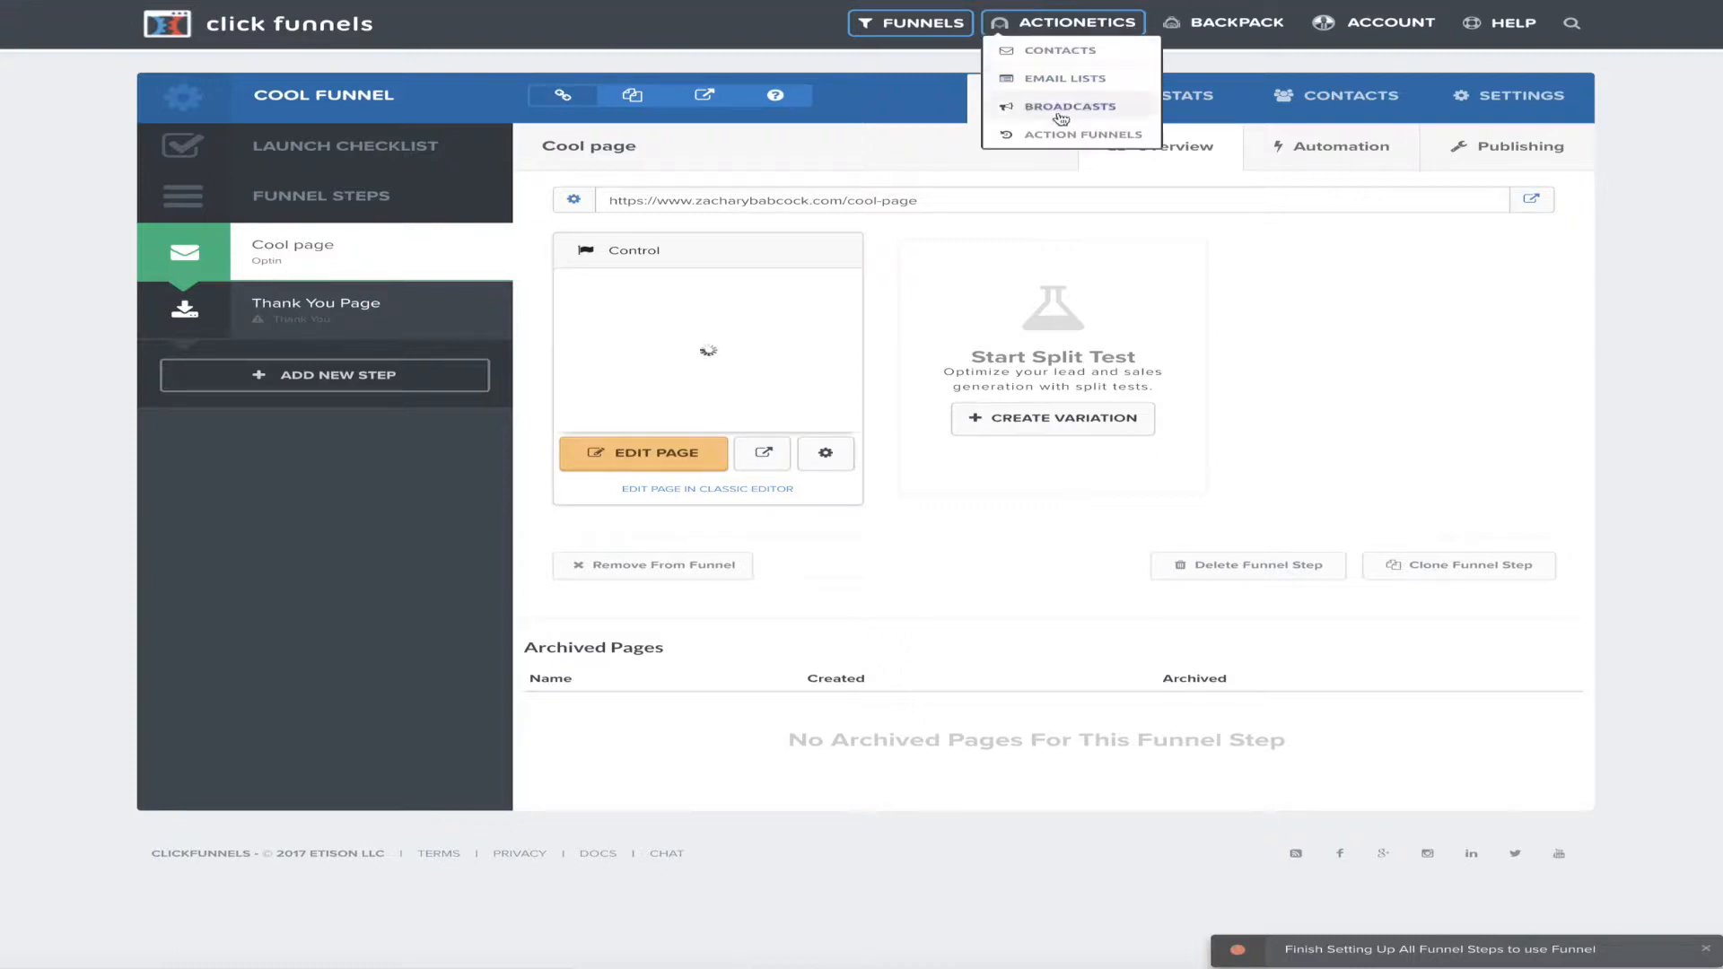